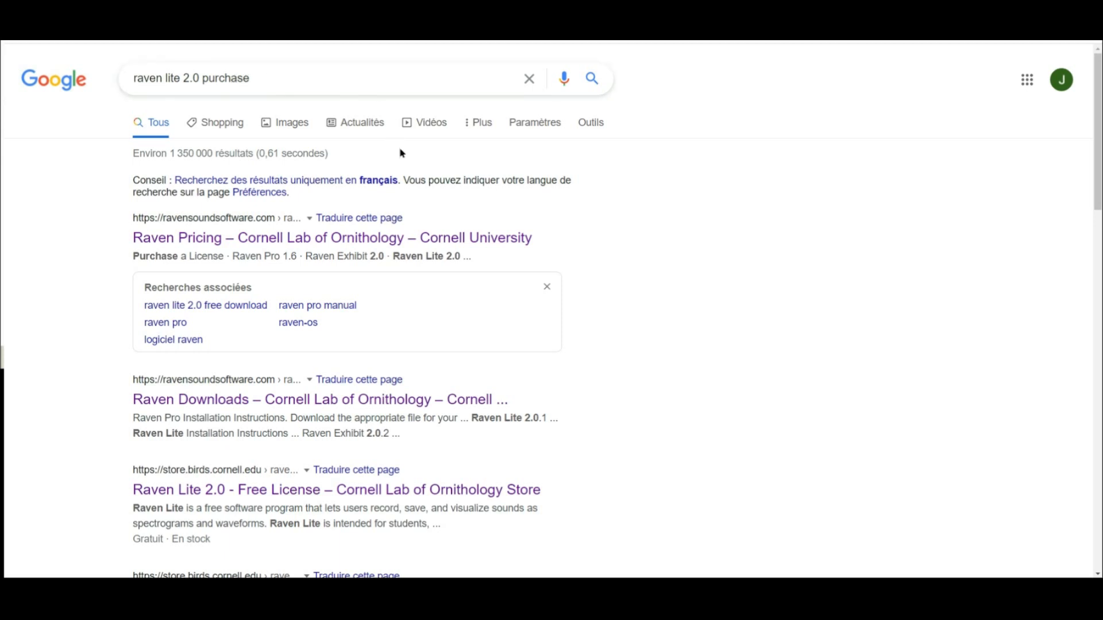
# - Open the Raven Pricing page from the search results and find the Raven Lite 2.0 license section
pyautogui.click(199, 240)
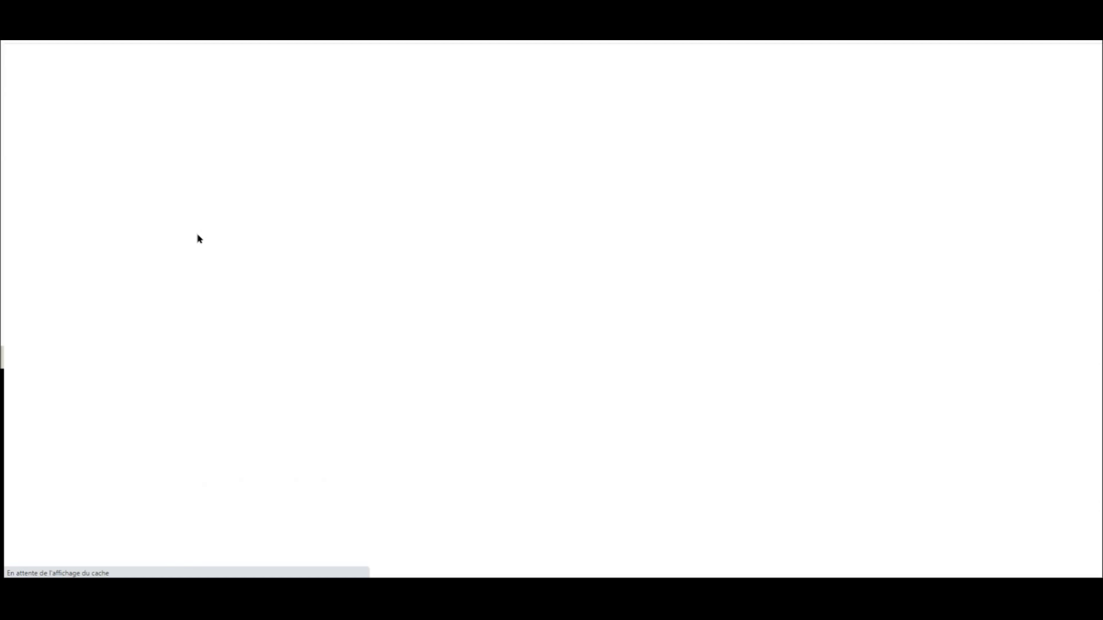
pyautogui.scroll(-3, 346, 275)
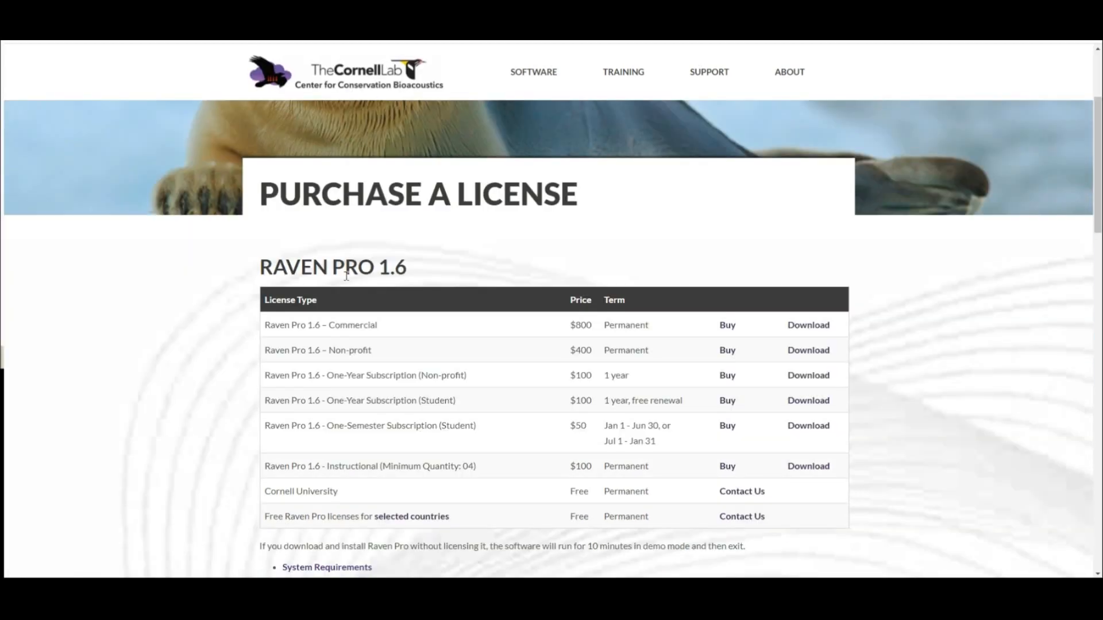
pyautogui.scroll(-1, 419, 277)
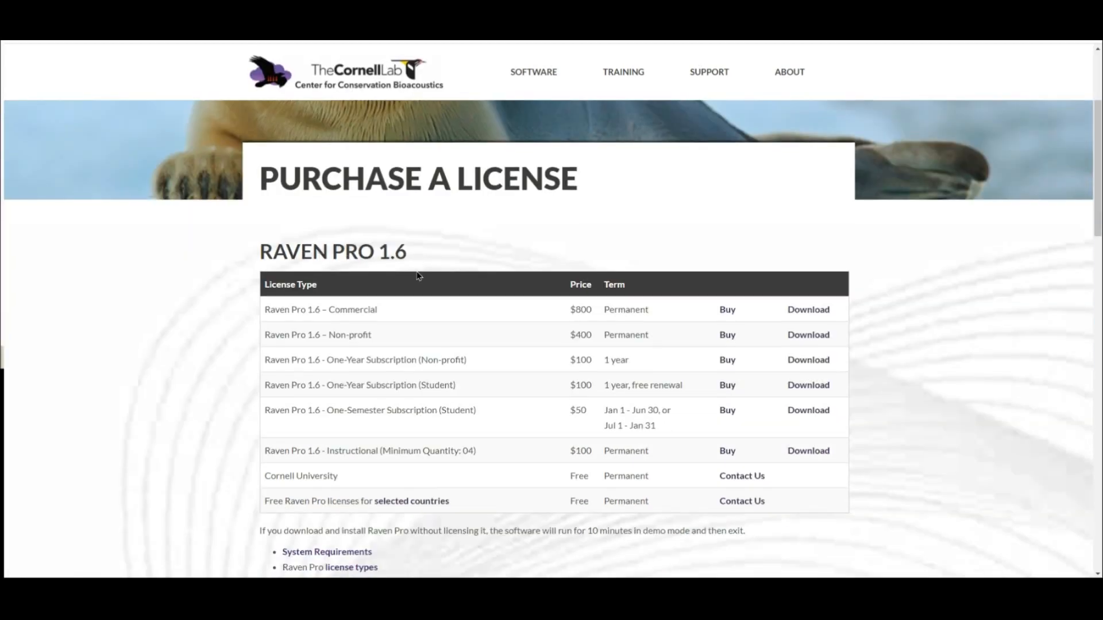
pyautogui.scroll(-2, 418, 277)
pyautogui.scroll(-7, 419, 276)
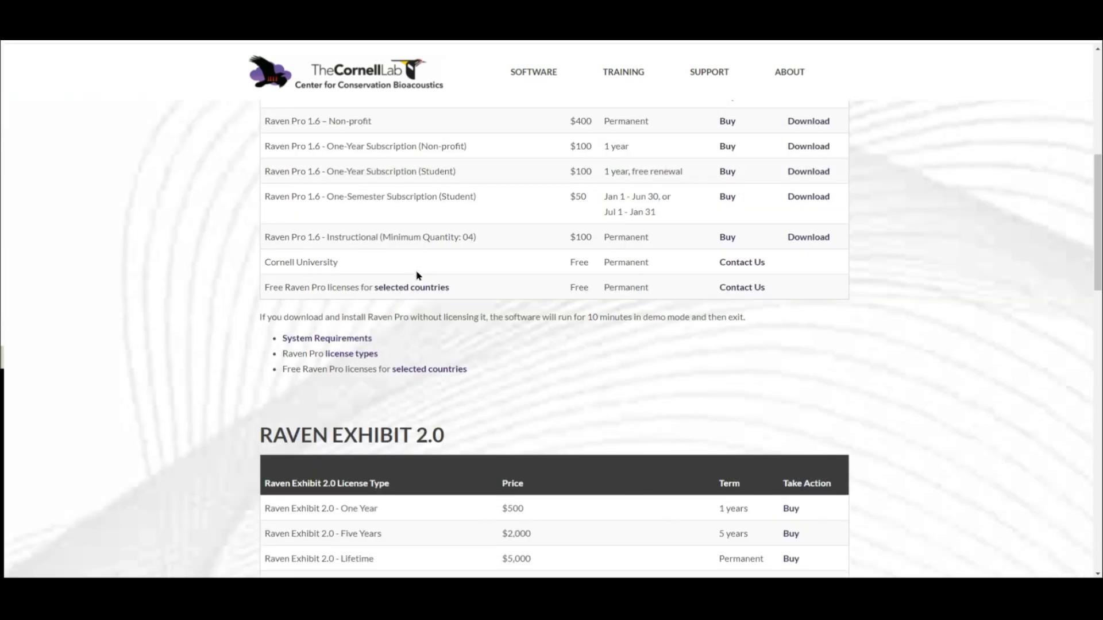
pyautogui.scroll(-3, 418, 276)
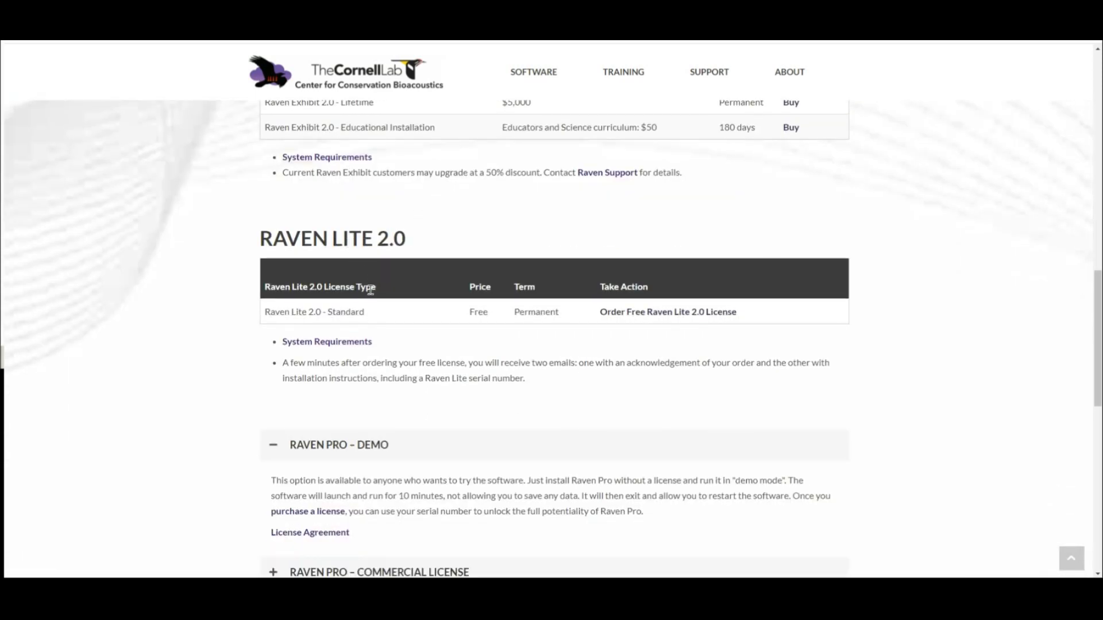
# - Open the order page for the free Raven Lite 2.0 license, add one to the cart and continue shopping
pyautogui.click(633, 318)
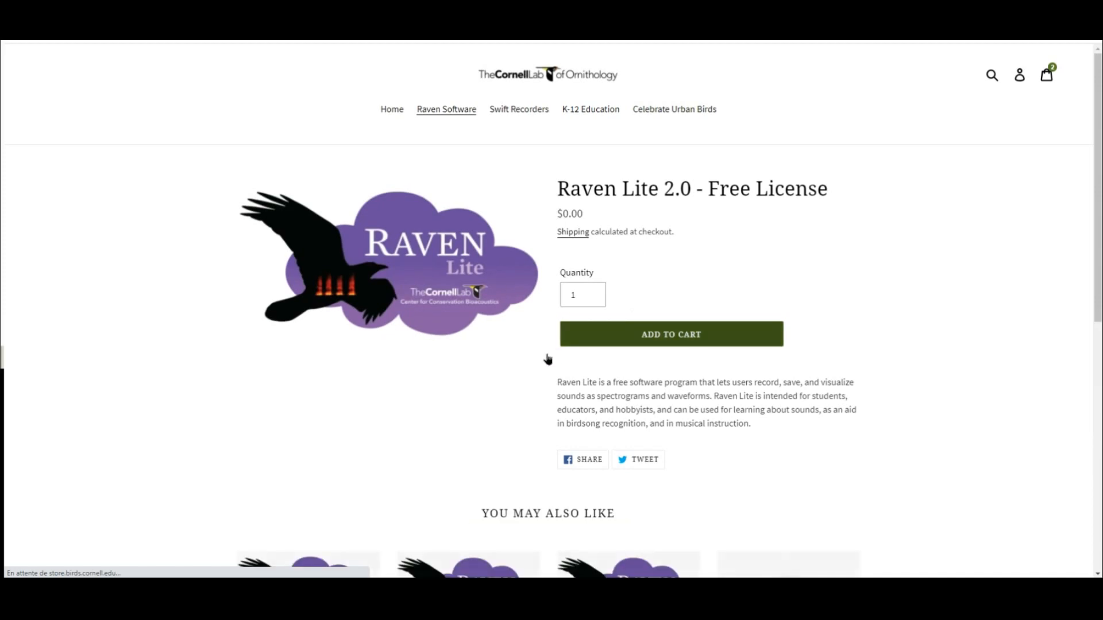
pyautogui.click(663, 344)
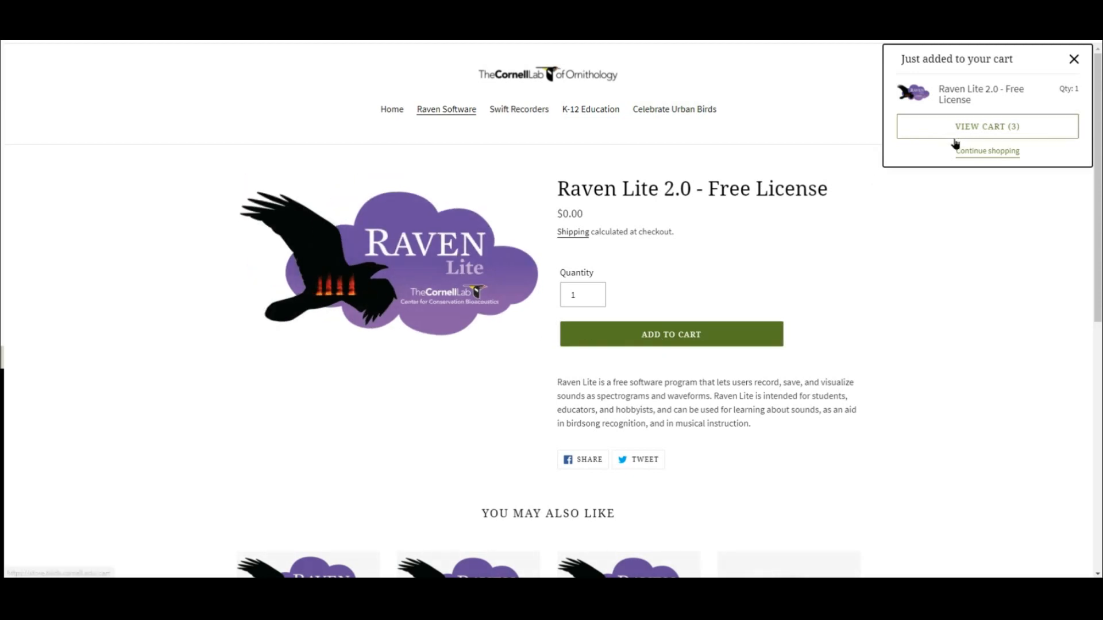
pyautogui.click(969, 152)
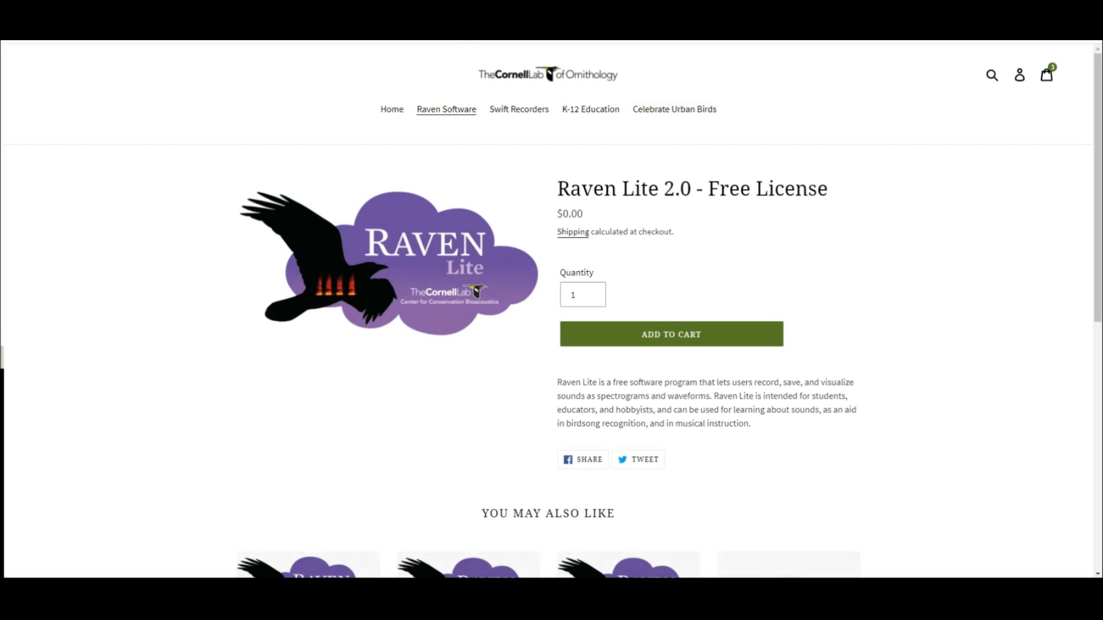
# - From the "raven pro tutorial" search results, open the Cornell Lab Video Tutorials page and examine its French tutorial list
pyautogui.hotkey('ctrl', 'Tab')
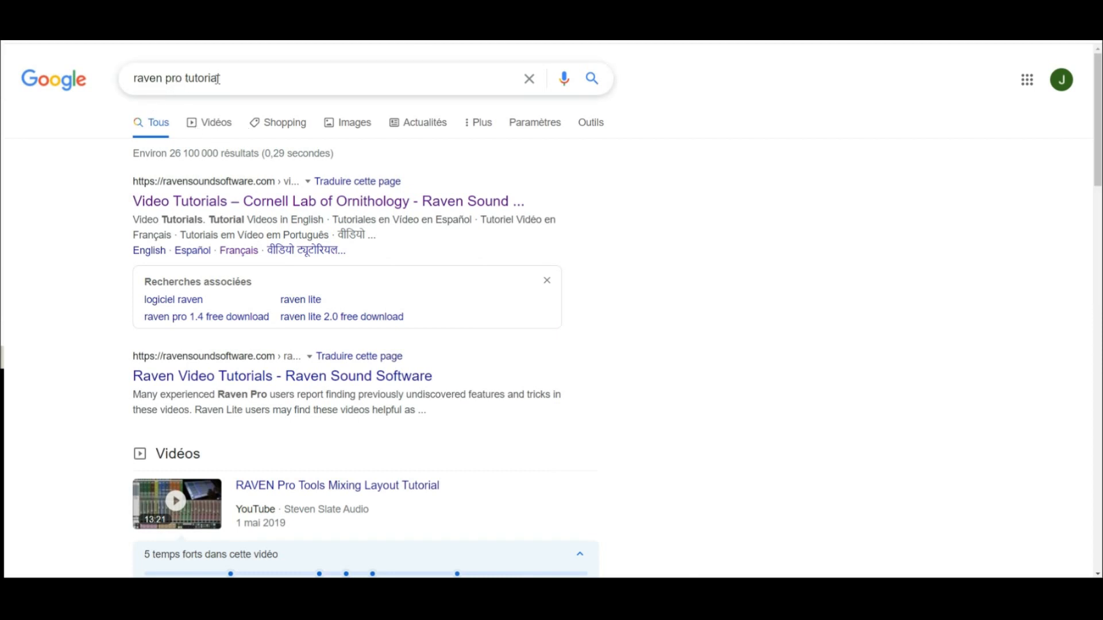
pyautogui.click(207, 202)
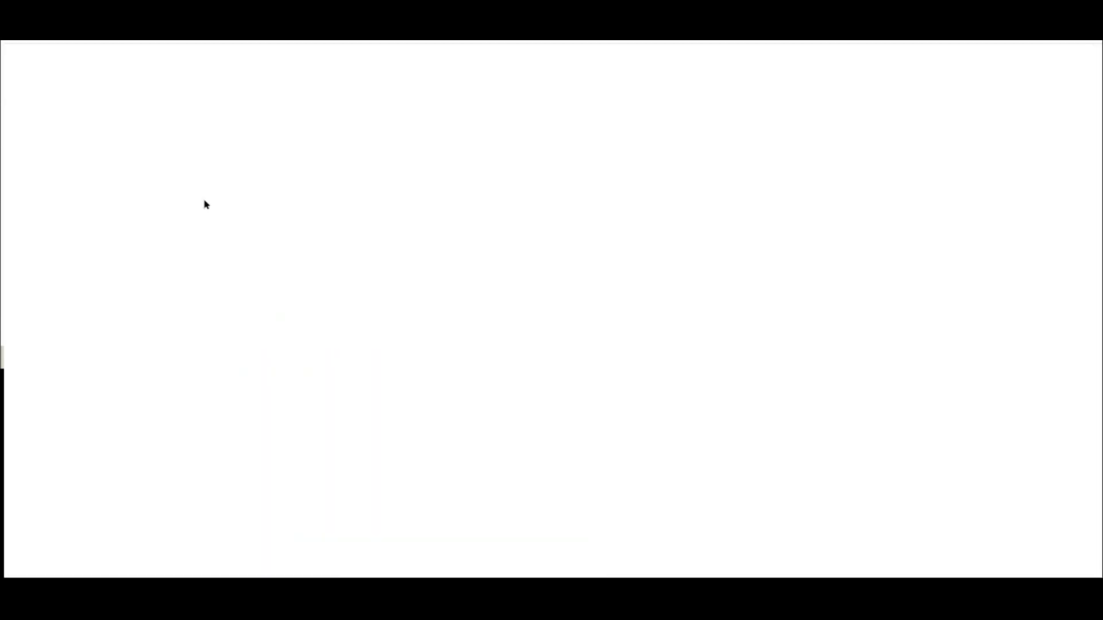
pyautogui.scroll(-3, 349, 383)
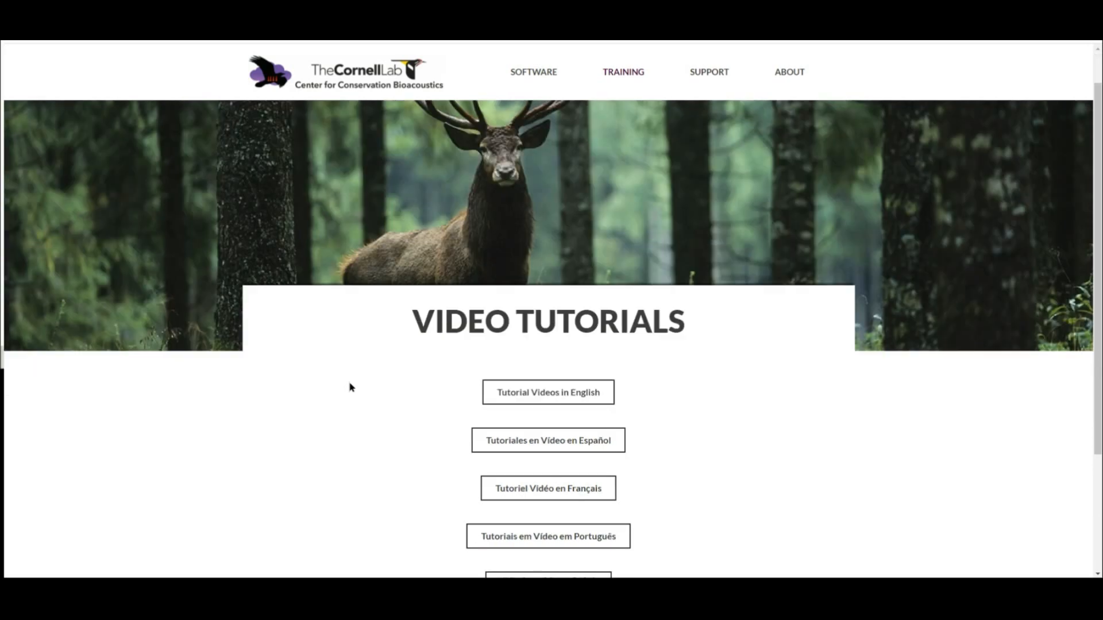
pyautogui.click(540, 365)
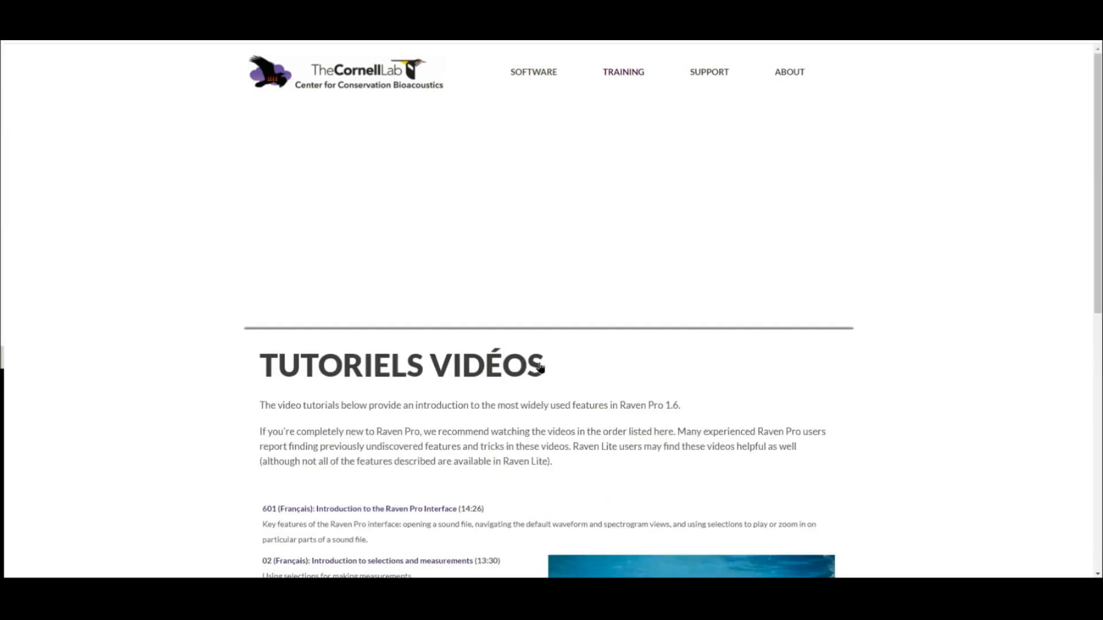
pyautogui.scroll(-3, 532, 384)
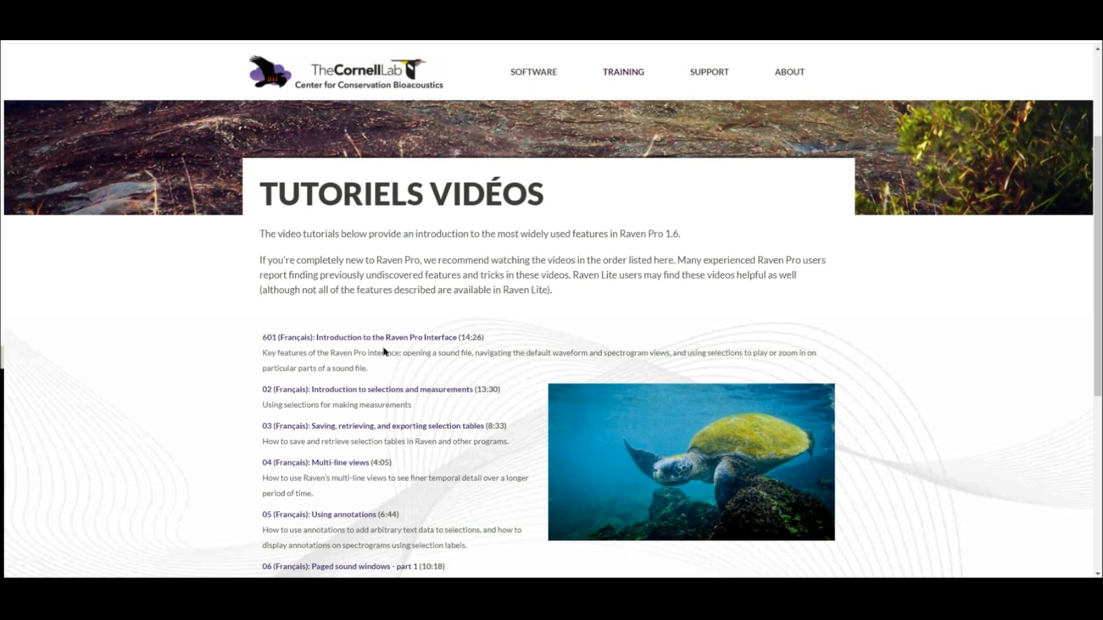
pyautogui.scroll(-1, 384, 352)
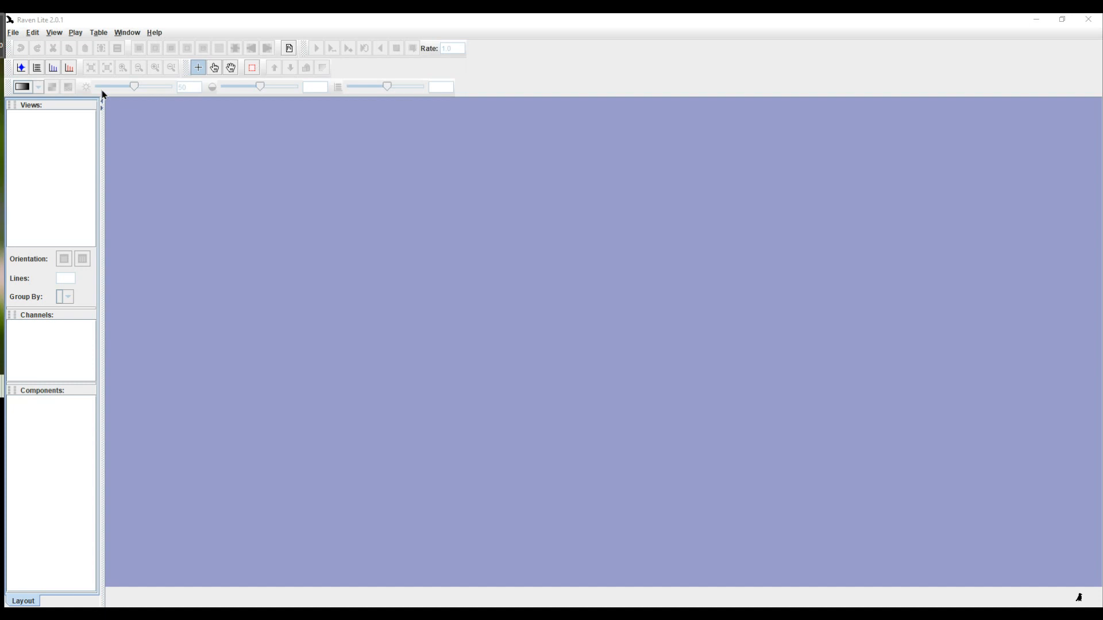
# - Switch to Raven Lite and check which toolbars are enabled for display
pyautogui.click(55, 33)
pyautogui.moveTo(65, 48)
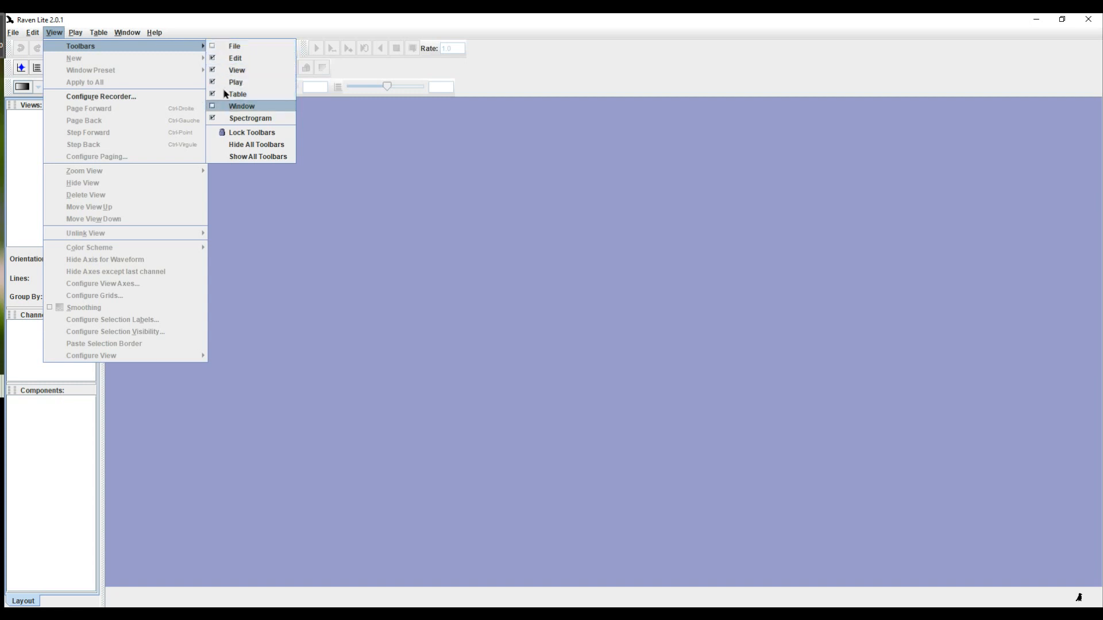
pyautogui.click(234, 21)
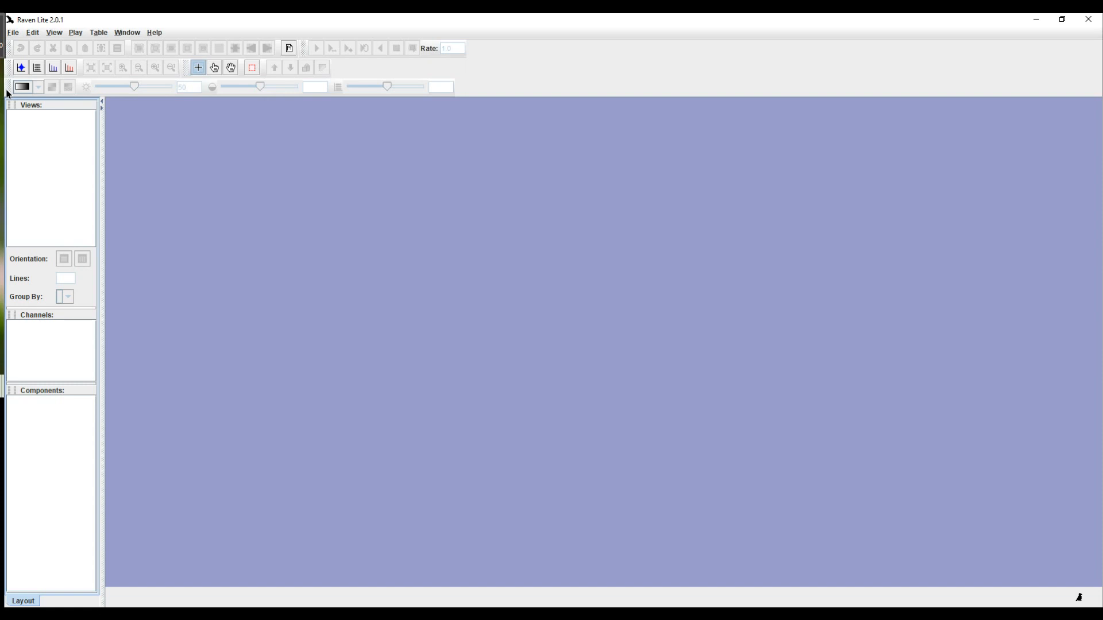
# - Undock all toolbars, floating Spectrogram and Edit over the title bar and View, Play and Table across the workspace
pyautogui.moveTo(7, 91); pyautogui.dragTo(788, 22)
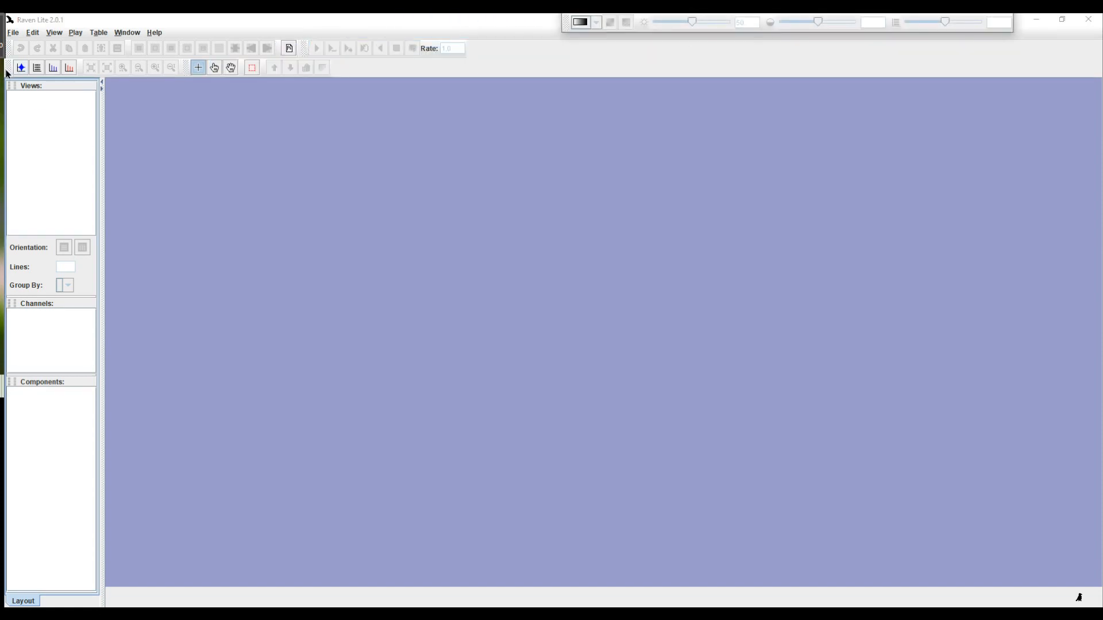
pyautogui.moveTo(31, 81); pyautogui.dragTo(235, 326)
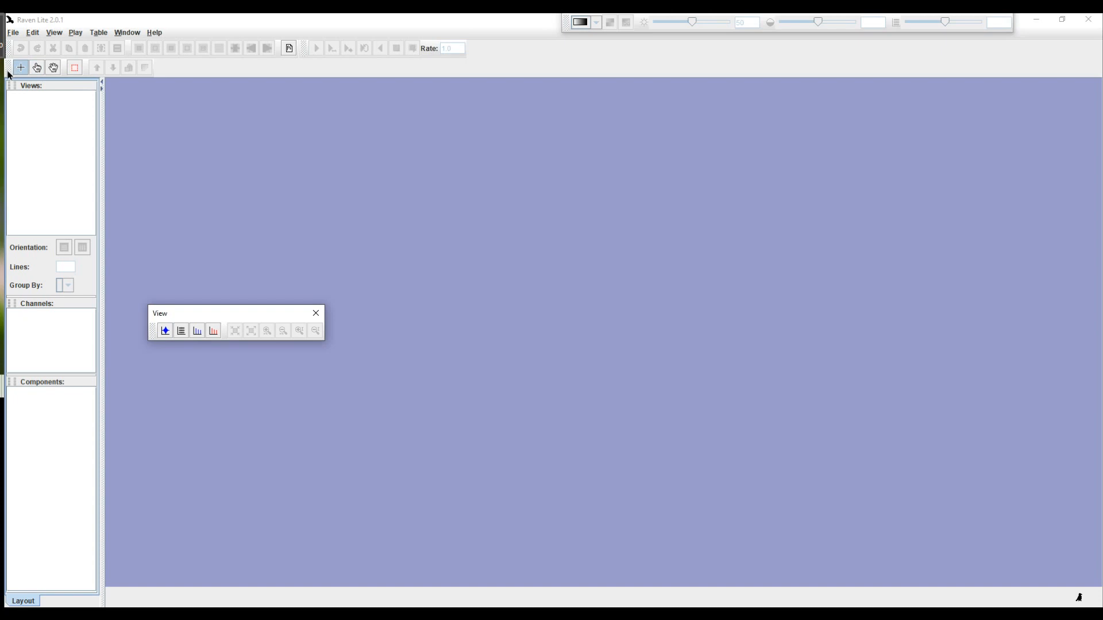
pyautogui.moveTo(8, 74); pyautogui.dragTo(942, 319)
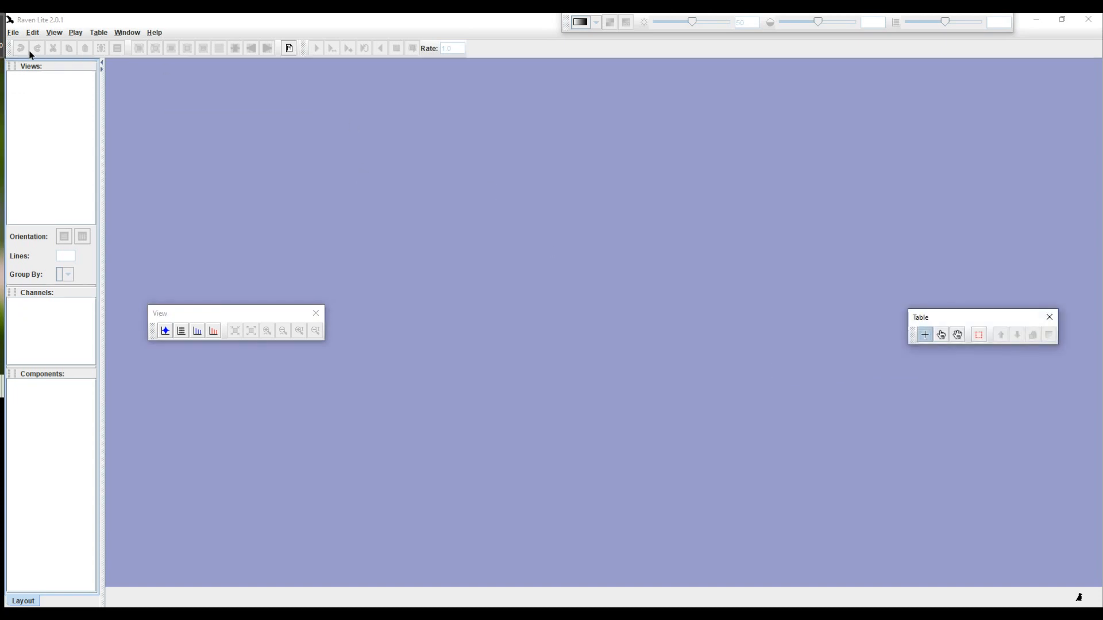
pyautogui.moveTo(12, 49); pyautogui.dragTo(413, 26)
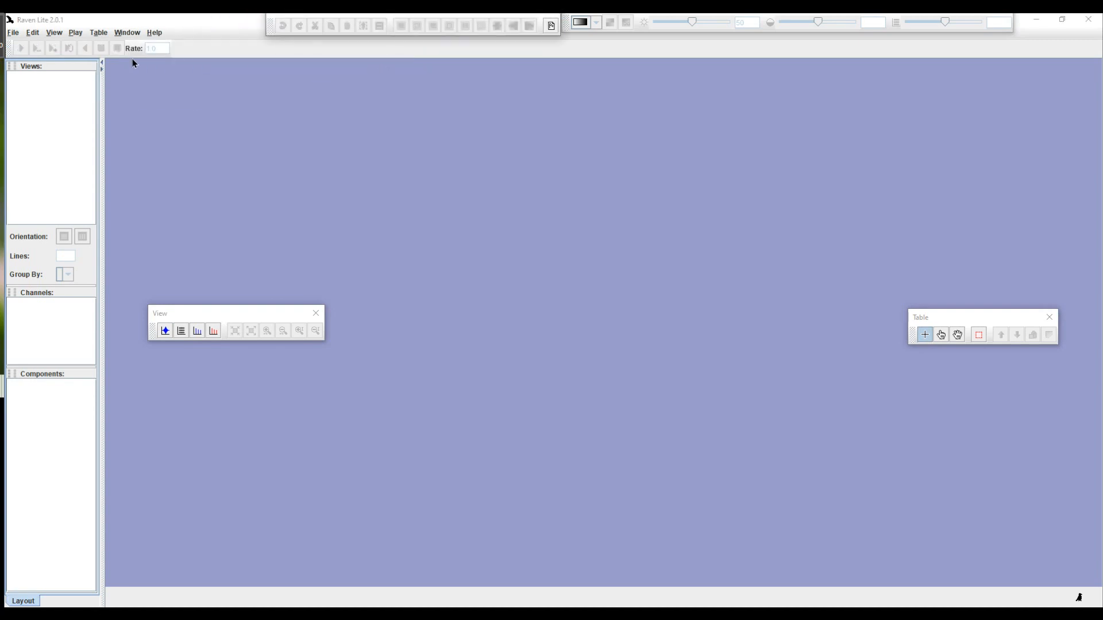
pyautogui.moveTo(8, 47); pyautogui.dragTo(595, 351)
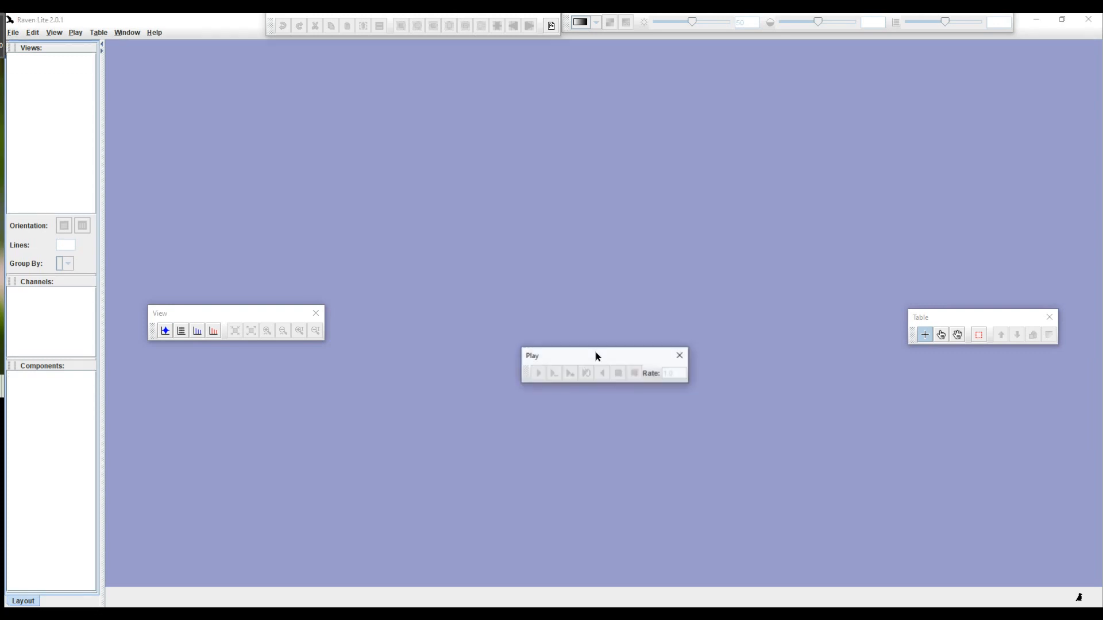
pyautogui.moveTo(293, 310); pyautogui.dragTo(286, 305)
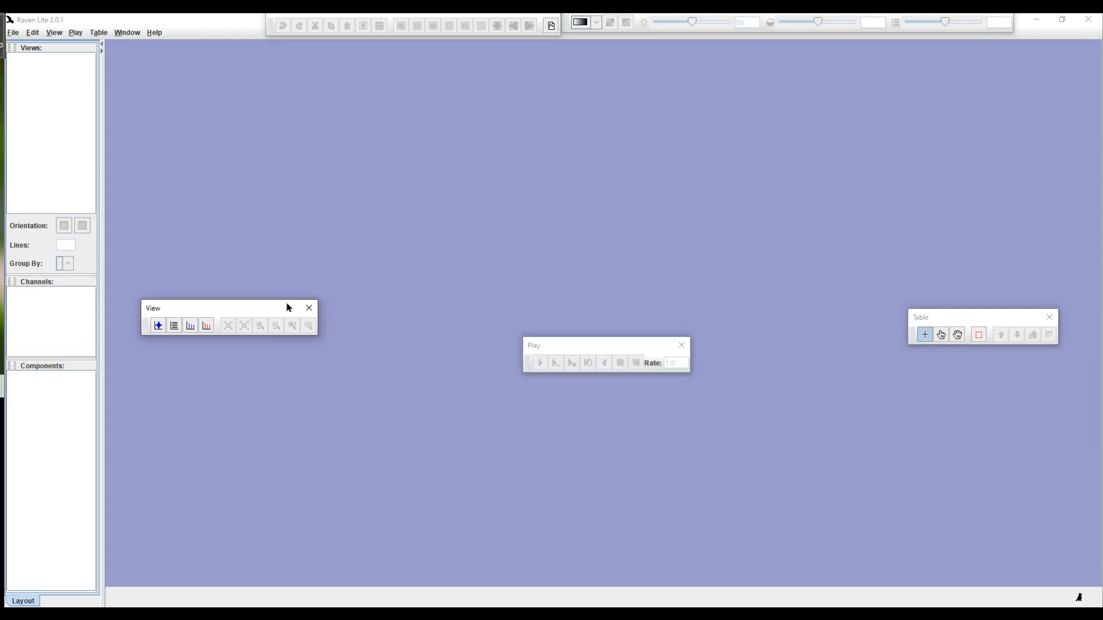
pyautogui.moveTo(961, 316); pyautogui.dragTo(971, 314)
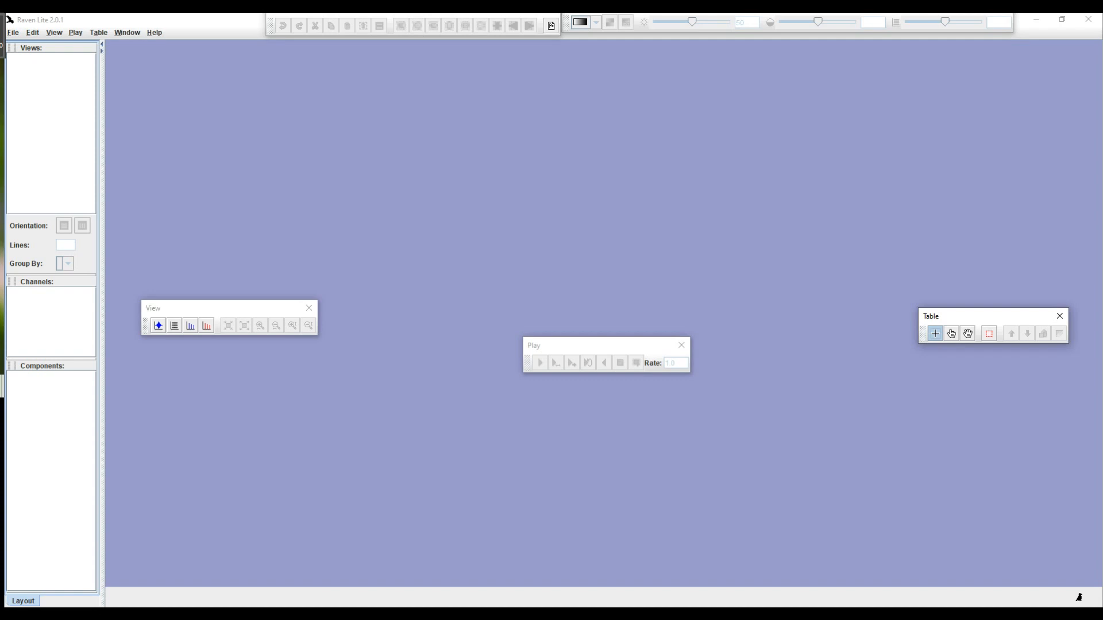
# - Load the sound file LS_32760.WAV into the workspace as paged sound with a page size of 15 minutes
pyautogui.moveTo(2, 249); pyautogui.dragTo(579, 293)
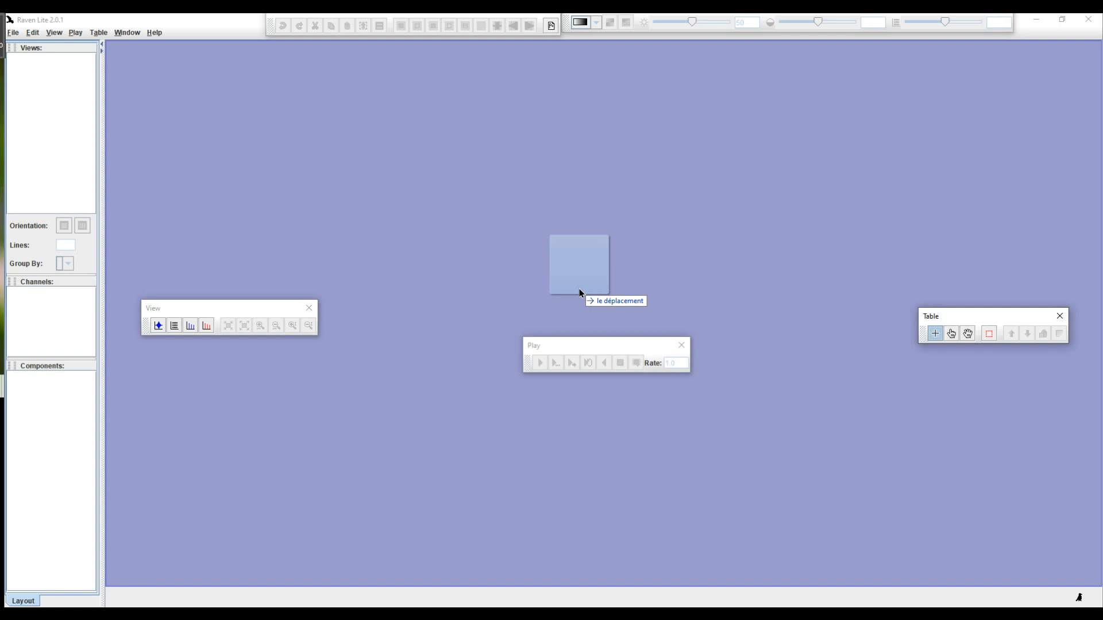
pyautogui.moveTo(579, 290); pyautogui.dragTo(579, 290)
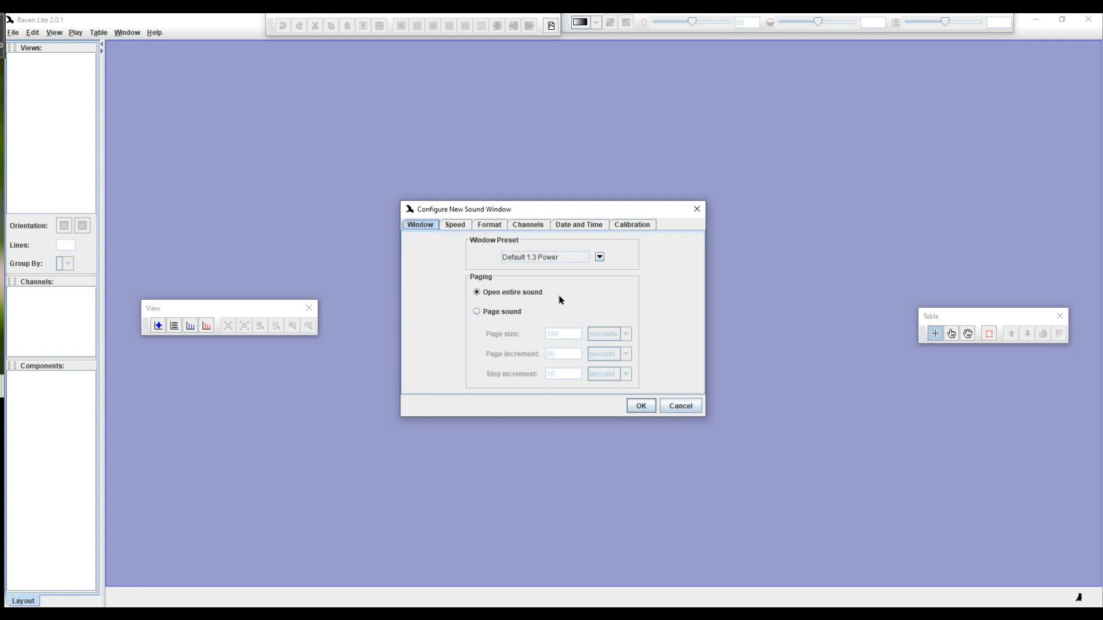
pyautogui.click(477, 315)
pyautogui.moveTo(576, 334); pyautogui.dragTo(534, 332)
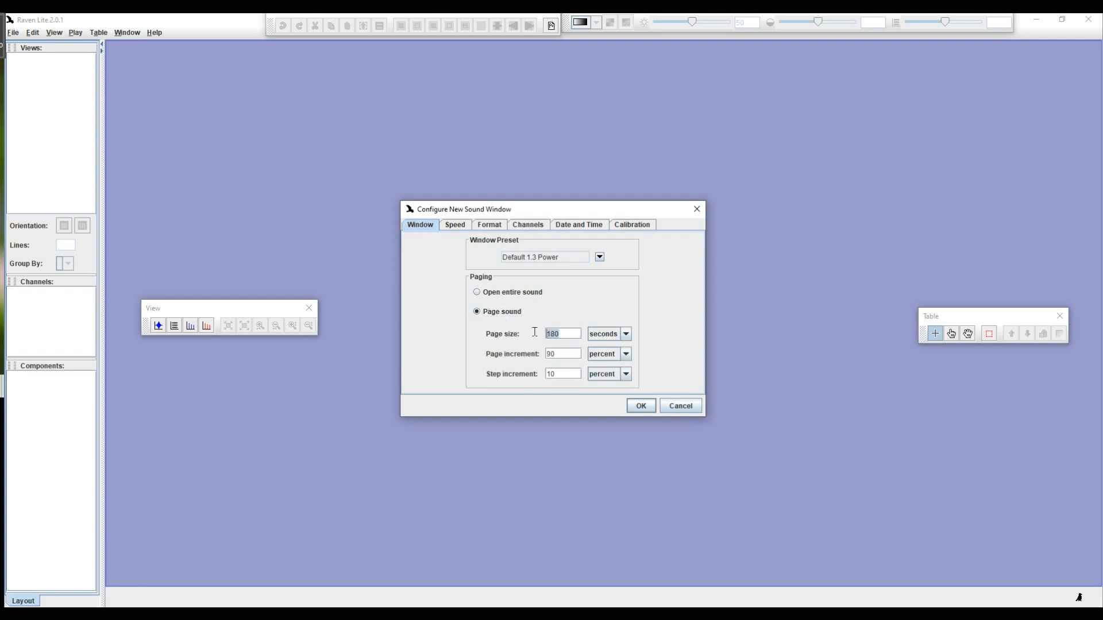
pyautogui.write('15')
pyautogui.click(626, 335)
pyautogui.click(618, 359)
pyautogui.click(642, 406)
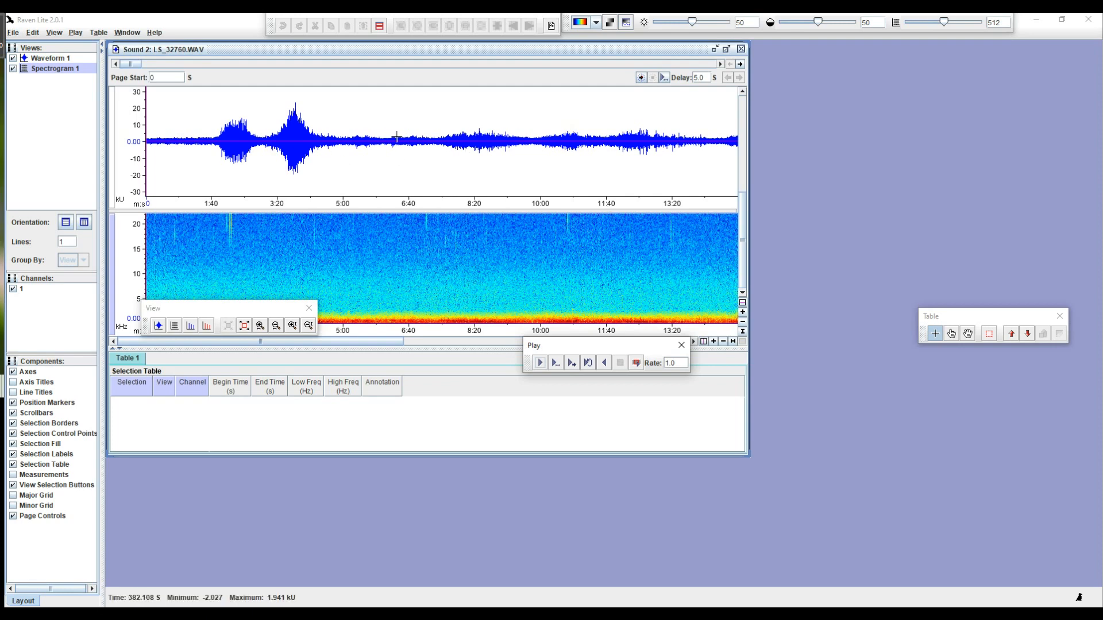
# - Maximize the sound window and hide its waveform view and selection table so that only the spectrogram is shown
pyautogui.click(726, 52)
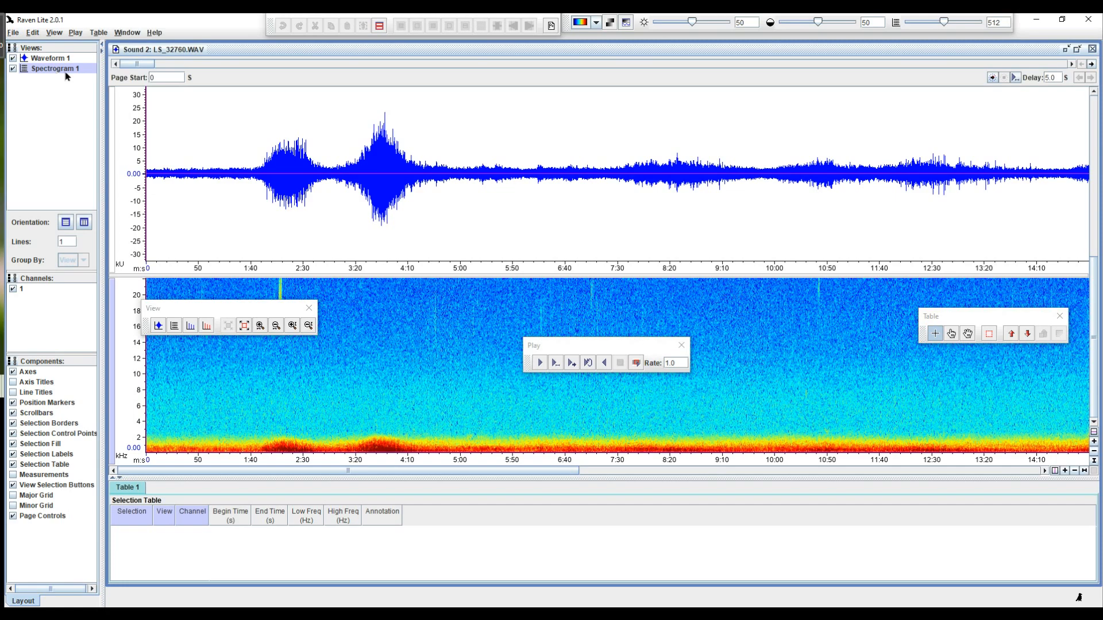
pyautogui.click(13, 58)
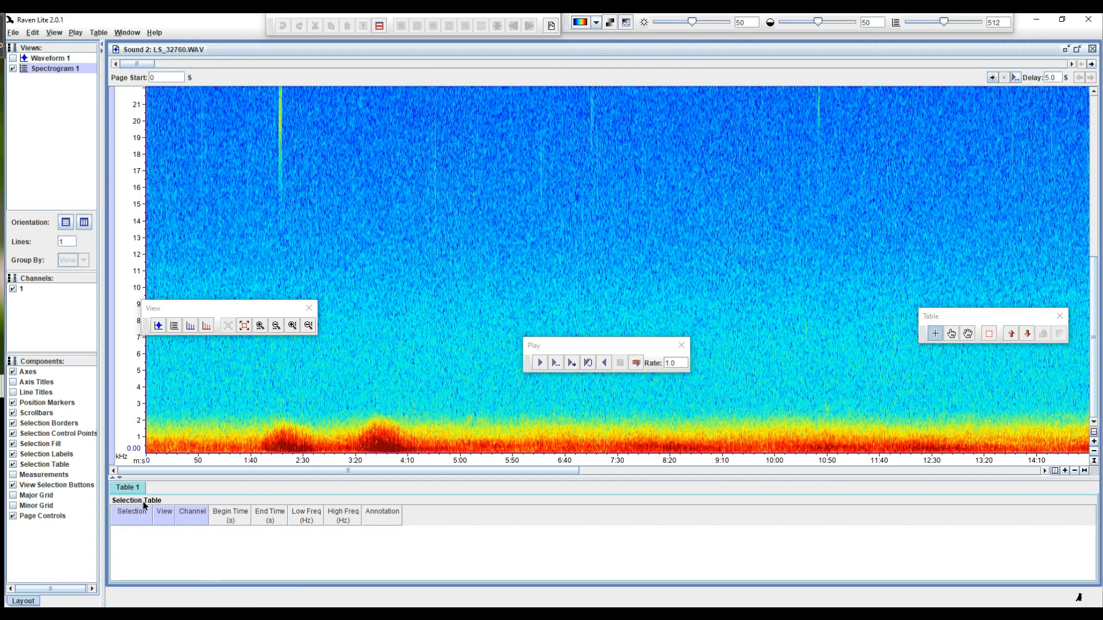
pyautogui.click(13, 454)
pyautogui.click(12, 455)
pyautogui.click(13, 465)
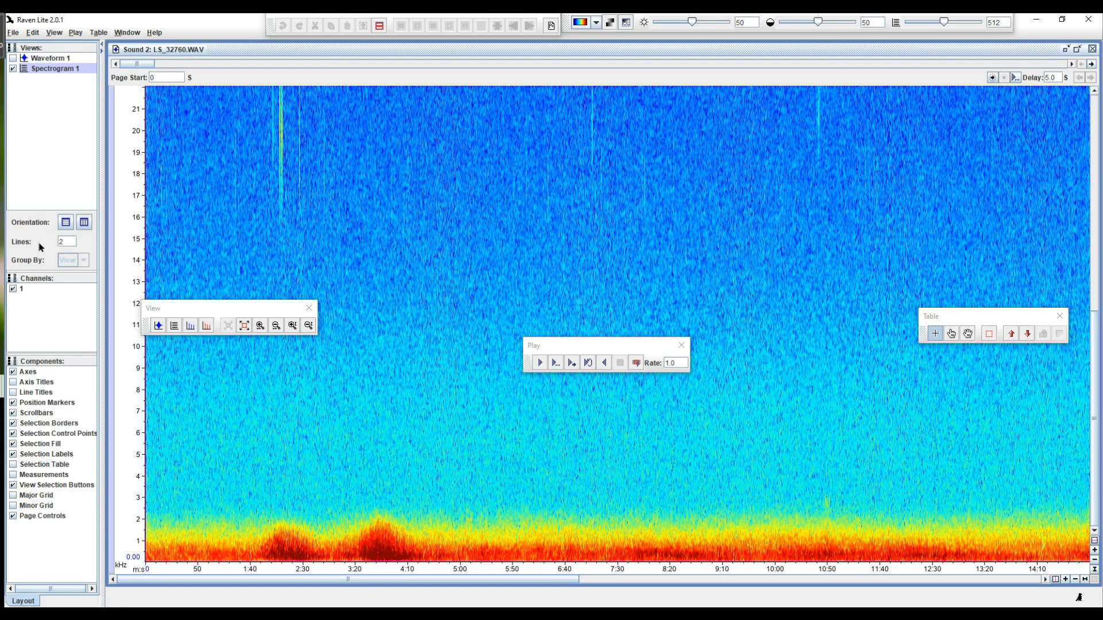
# - Split the spectrogram over 2 lines and shift the floating View and Table toolbars slightly lower
pyautogui.press('Return')
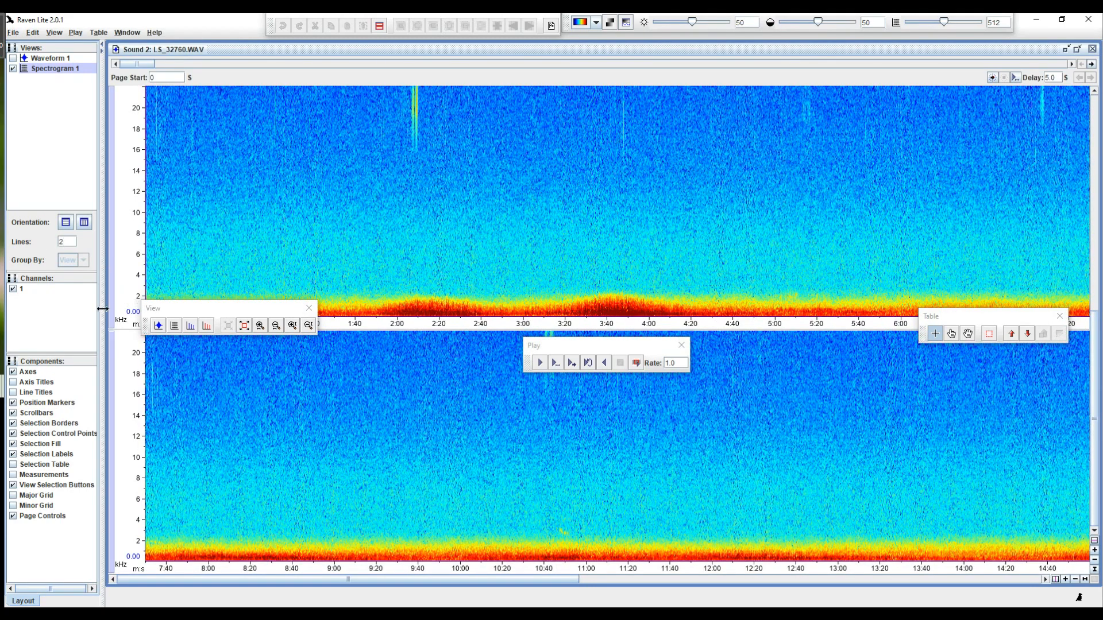
pyautogui.moveTo(244, 310); pyautogui.dragTo(238, 324)
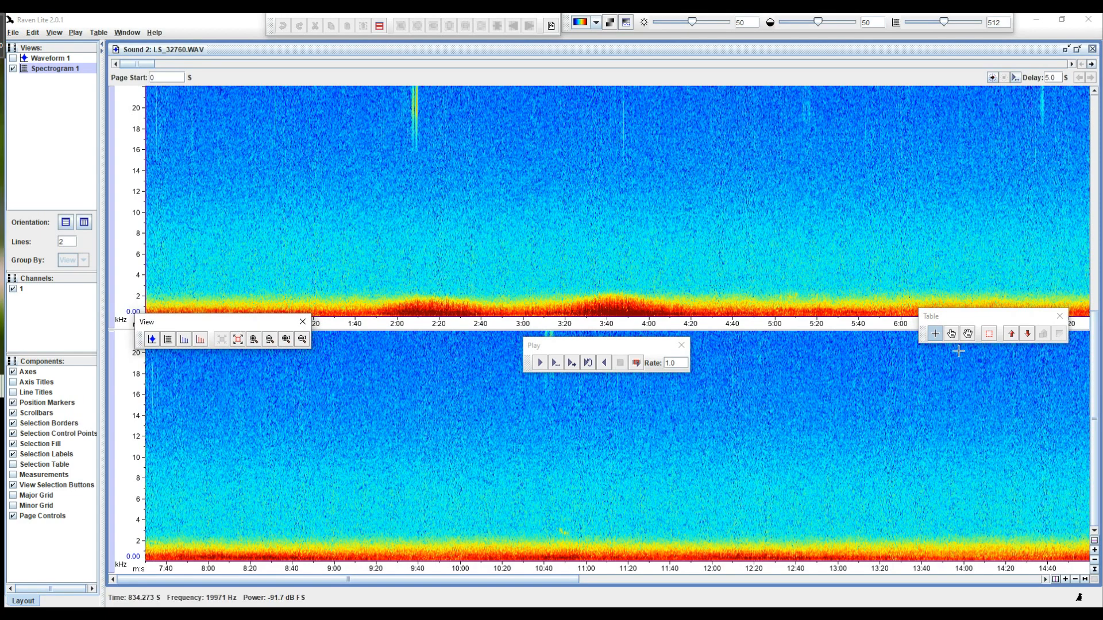
pyautogui.moveTo(969, 319); pyautogui.dragTo(984, 333)
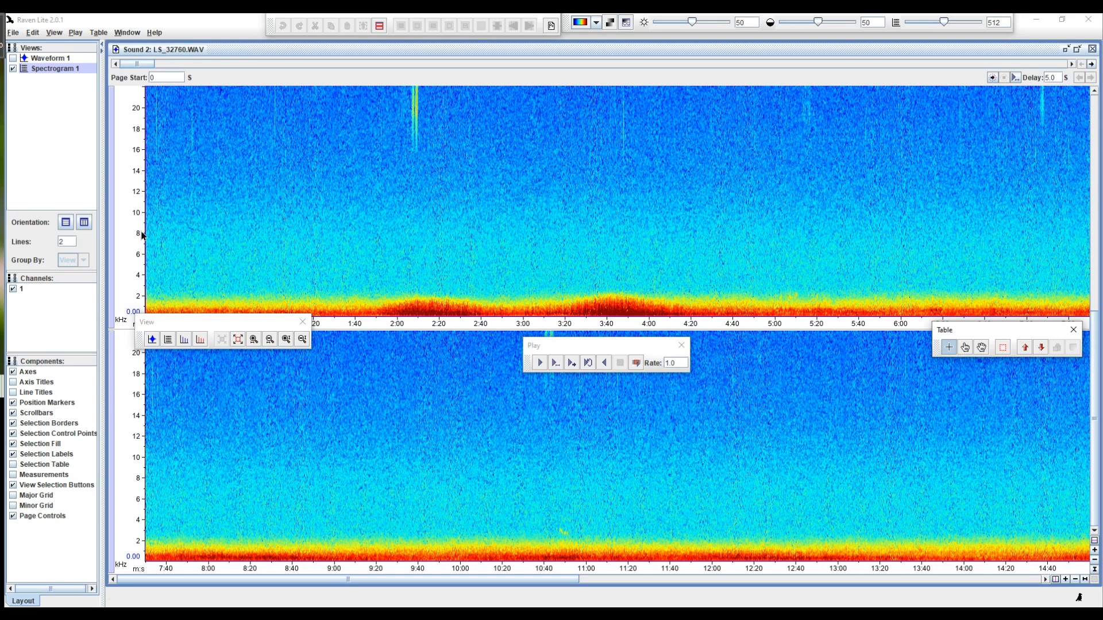
# - Move the position marker to the middle of the spectrogram and bring the start of the recording to it
pyautogui.moveTo(145, 230); pyautogui.dragTo(596, 240)
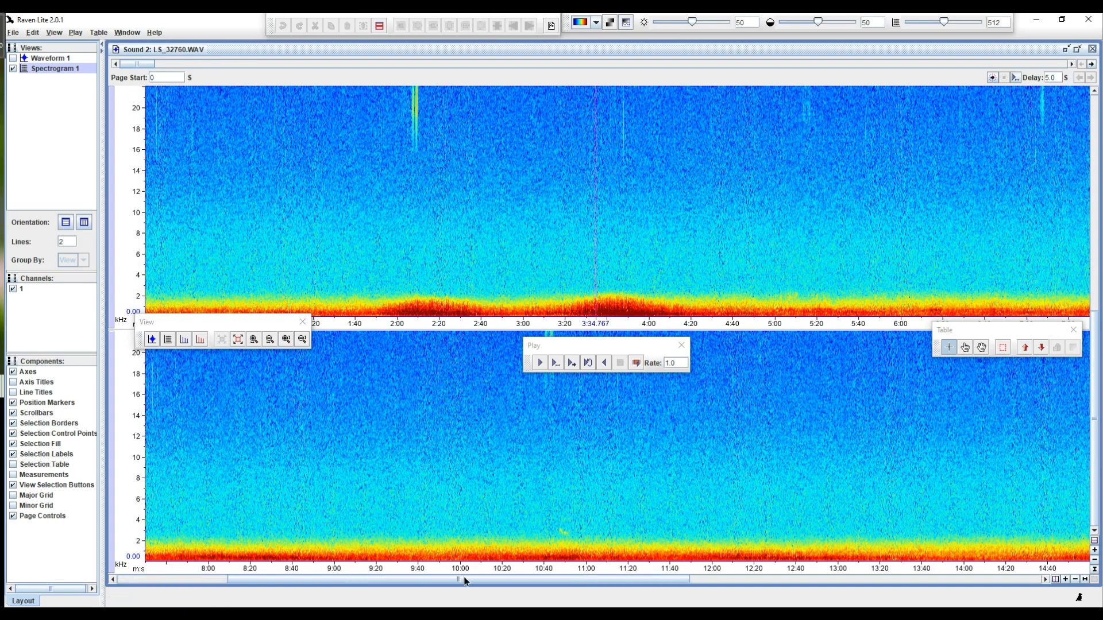
pyautogui.moveTo(466, 581); pyautogui.dragTo(310, 568)
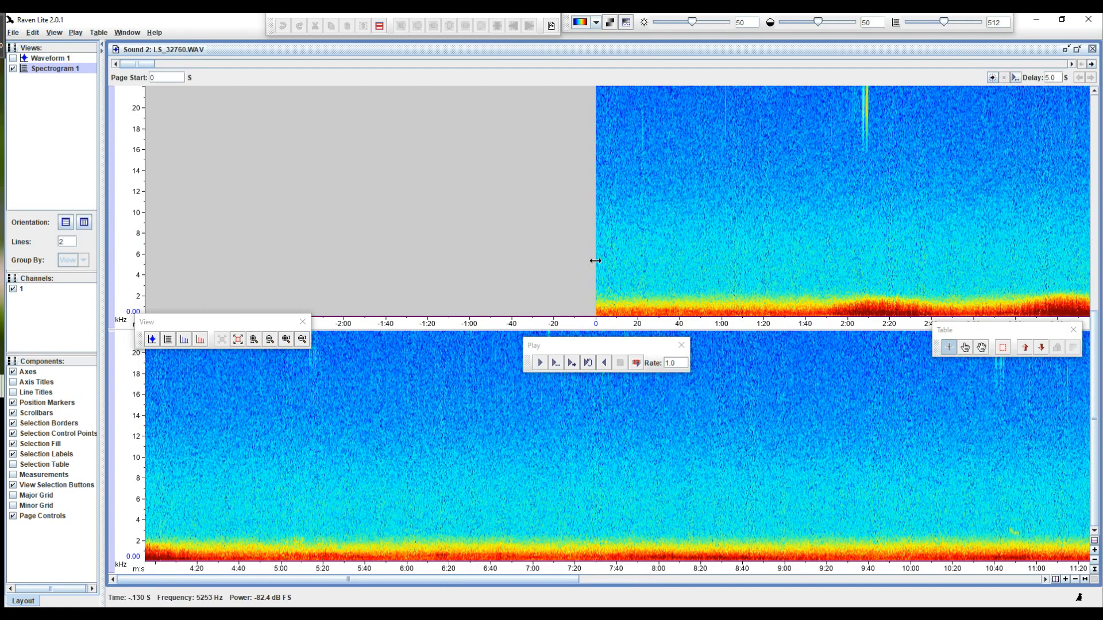
# - Realign the start of the recording with the position marker and shift the floating View toolbar slightly lower
pyautogui.moveTo(591, 260); pyautogui.dragTo(583, 261)
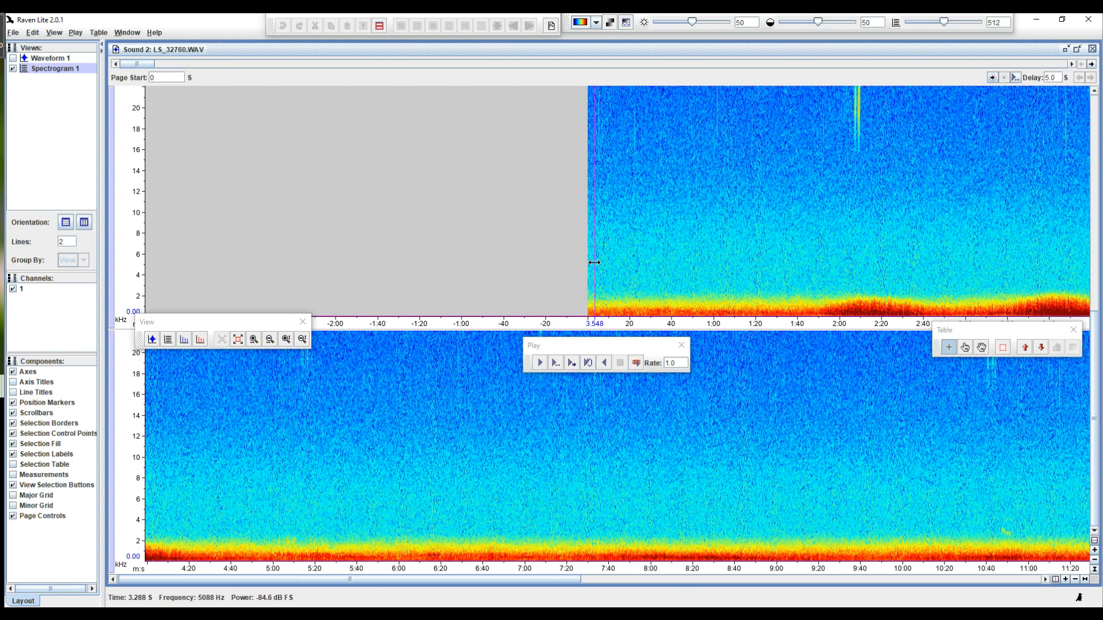
pyautogui.moveTo(403, 581); pyautogui.dragTo(397, 581)
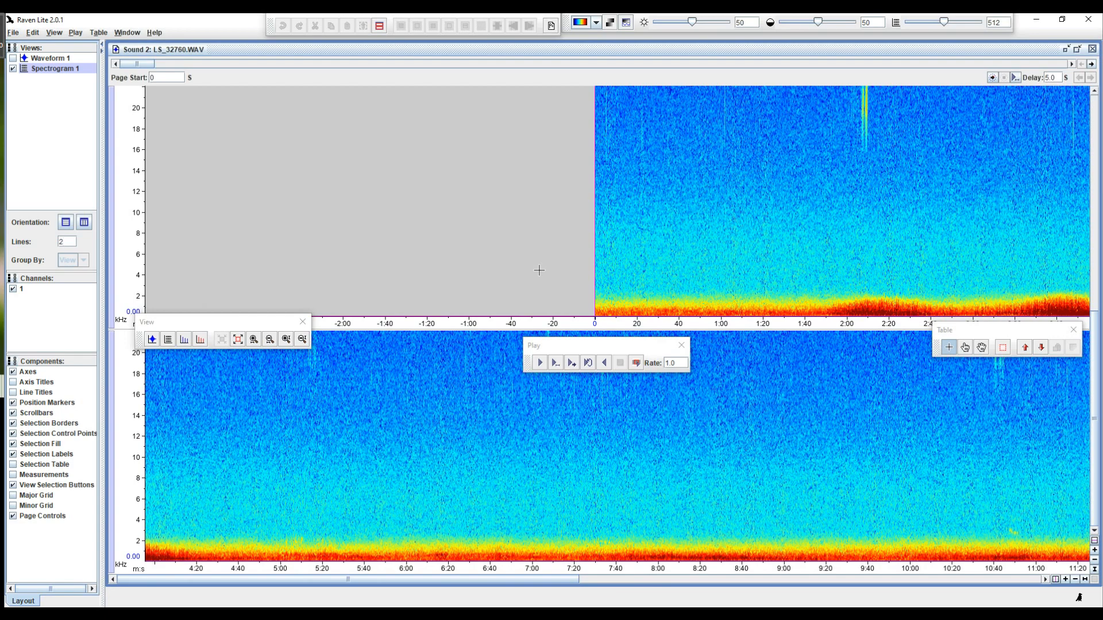
pyautogui.moveTo(251, 325); pyautogui.dragTo(250, 330)
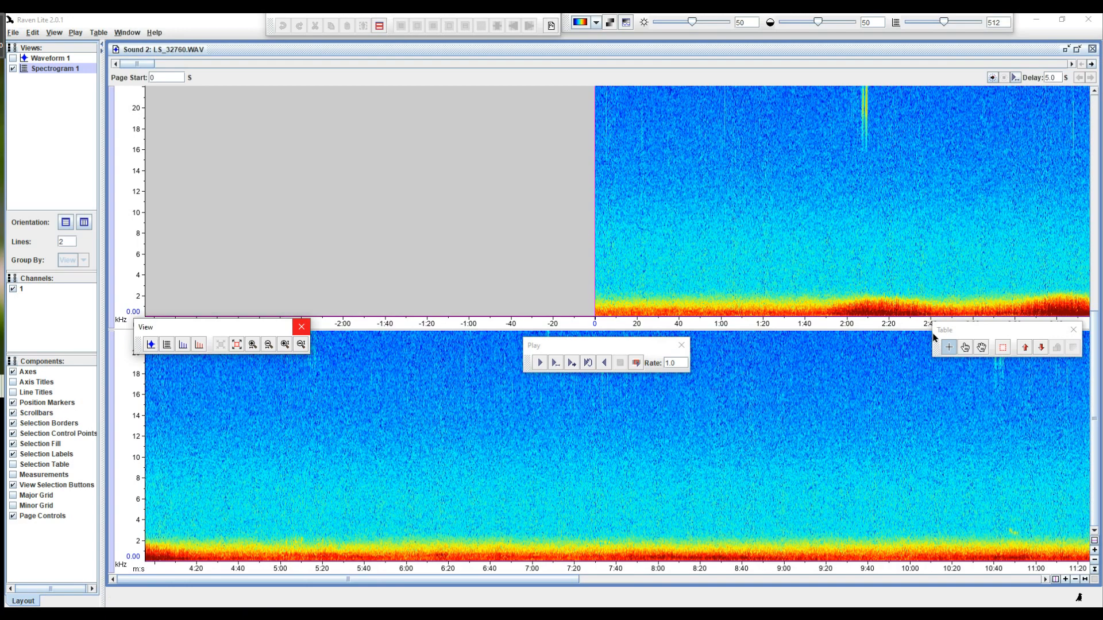
pyautogui.click(975, 328)
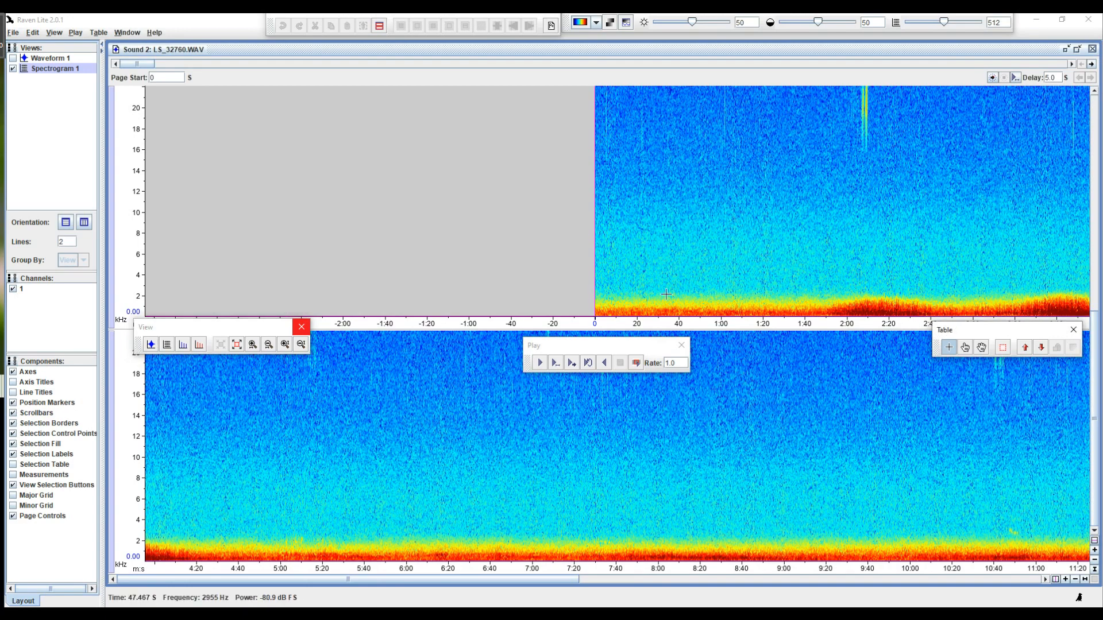
# - Zoom in on the spectrogram's time axis until each line spans about 7 seconds, and shift the Table toolbar slightly lower
pyautogui.click(253, 345)
pyautogui.click(253, 345)
pyautogui.click(253, 344)
pyautogui.click(253, 344)
pyautogui.click(252, 345)
pyautogui.click(253, 344)
pyautogui.click(252, 344)
pyautogui.click(253, 345)
pyautogui.click(253, 345)
pyautogui.click(253, 345)
pyautogui.click(253, 345)
pyautogui.click(252, 345)
pyautogui.click(253, 345)
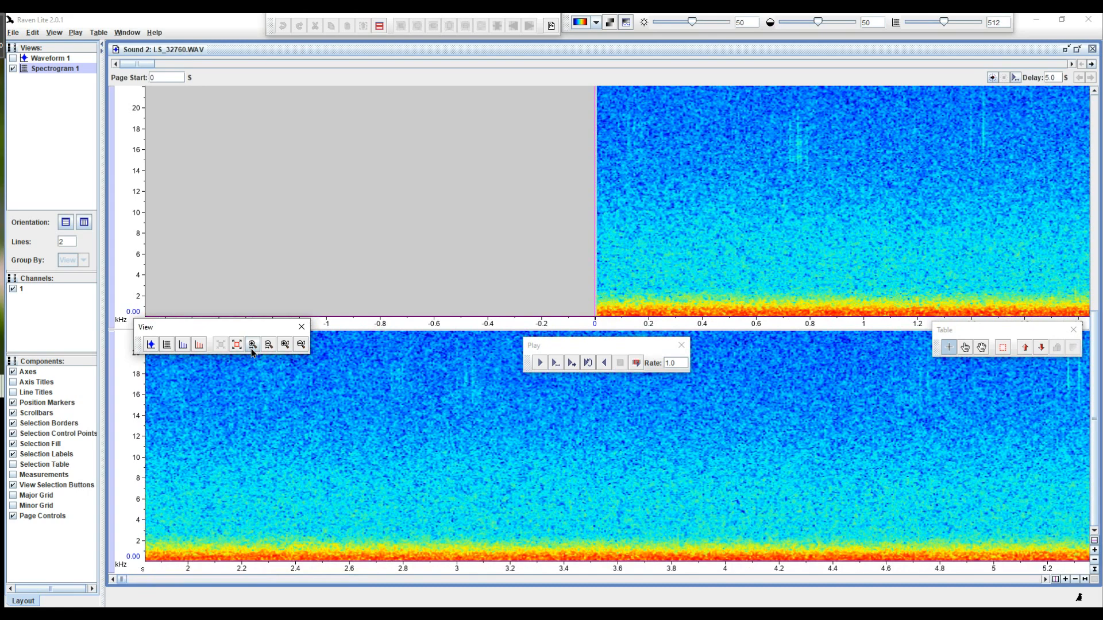
pyautogui.click(269, 344)
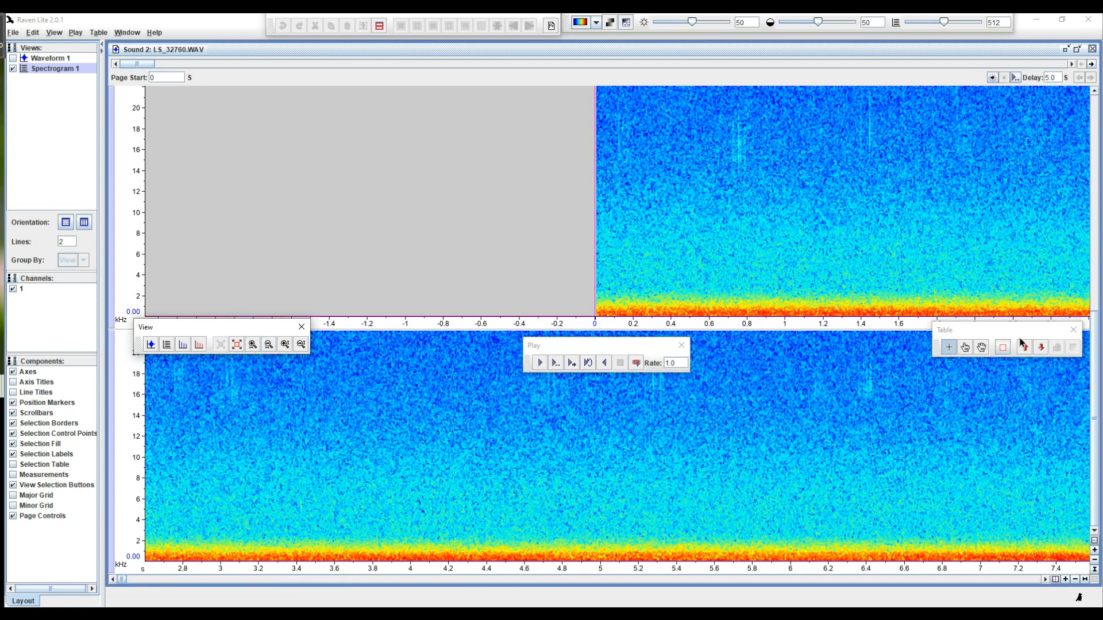
pyautogui.moveTo(1029, 330); pyautogui.dragTo(1035, 343)
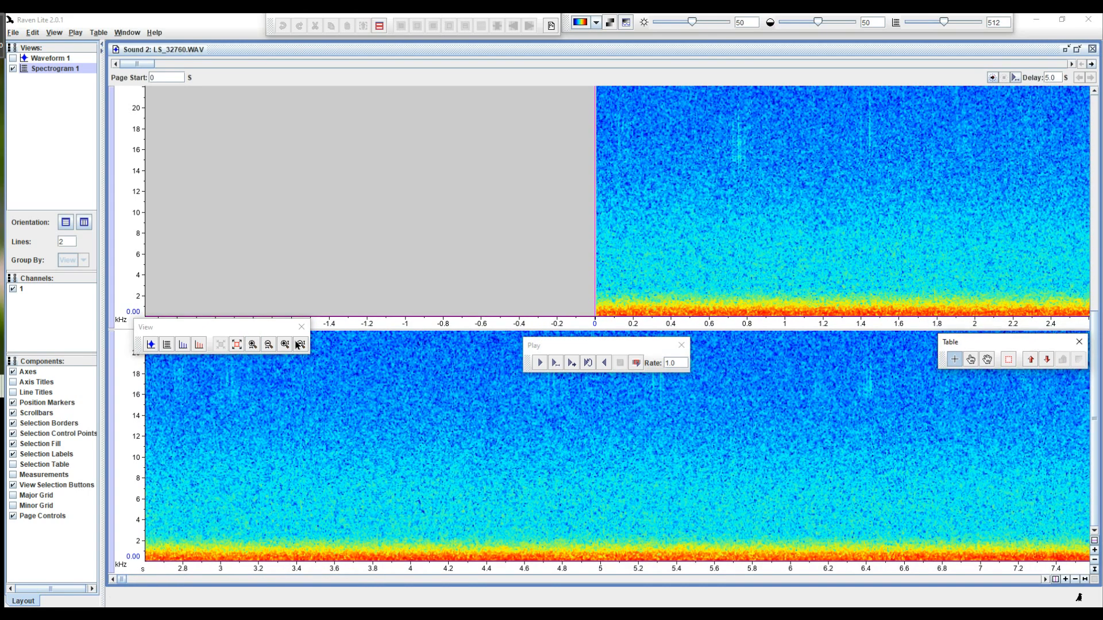
pyautogui.click(274, 348)
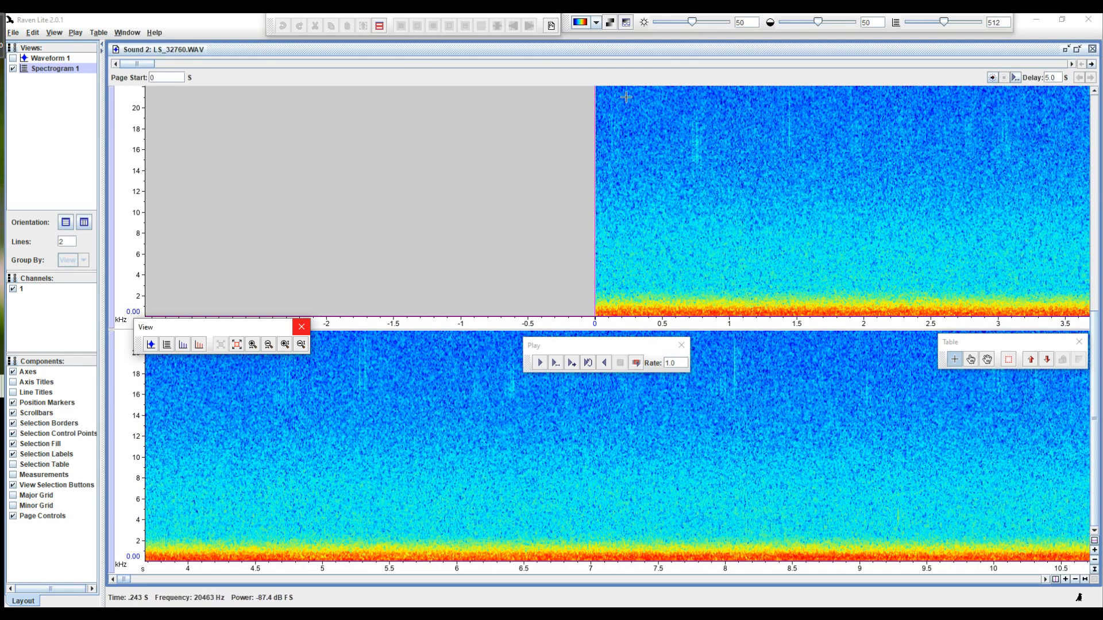
# - Try the Grayscale, blue-grey and orange-brown color maps on the spectrogram
pyautogui.click(596, 26)
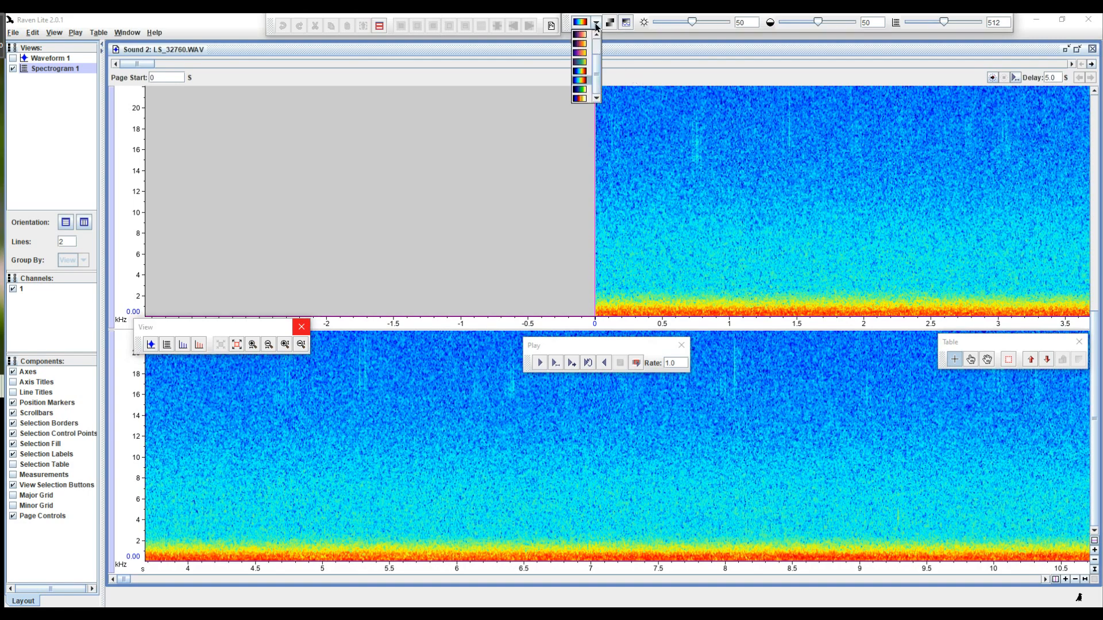
pyautogui.moveTo(595, 68); pyautogui.dragTo(598, 46)
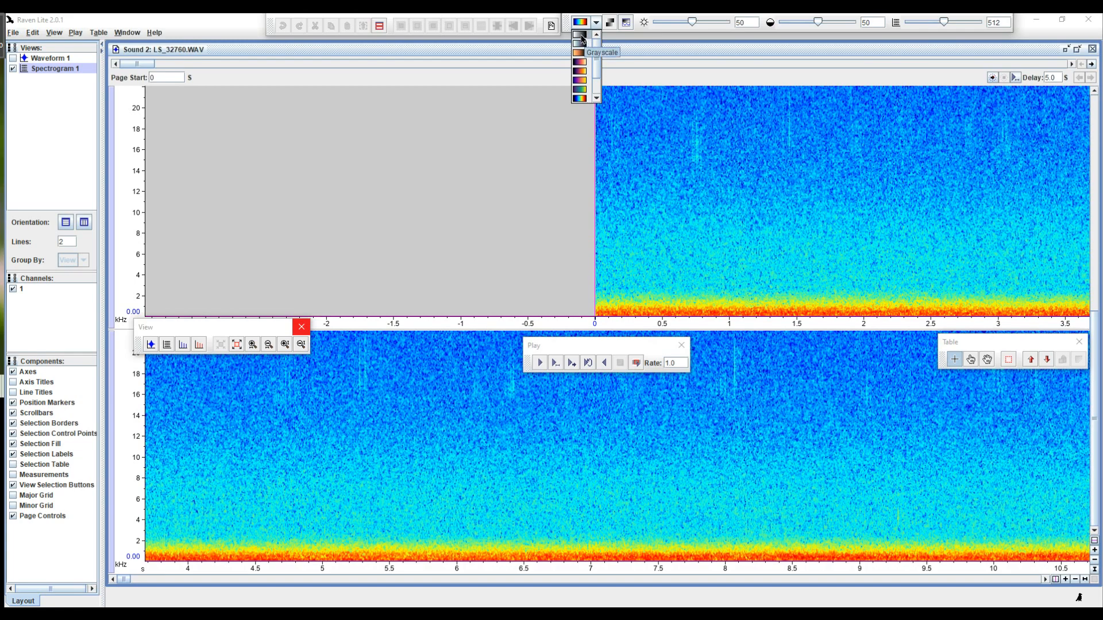
pyautogui.click(581, 38)
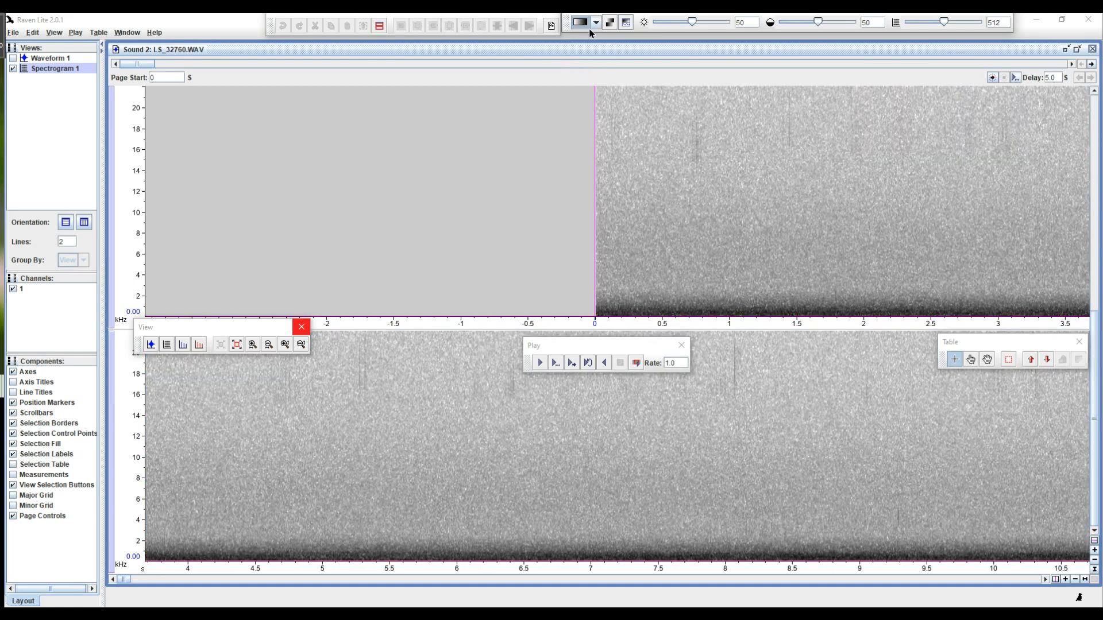
pyautogui.click(598, 26)
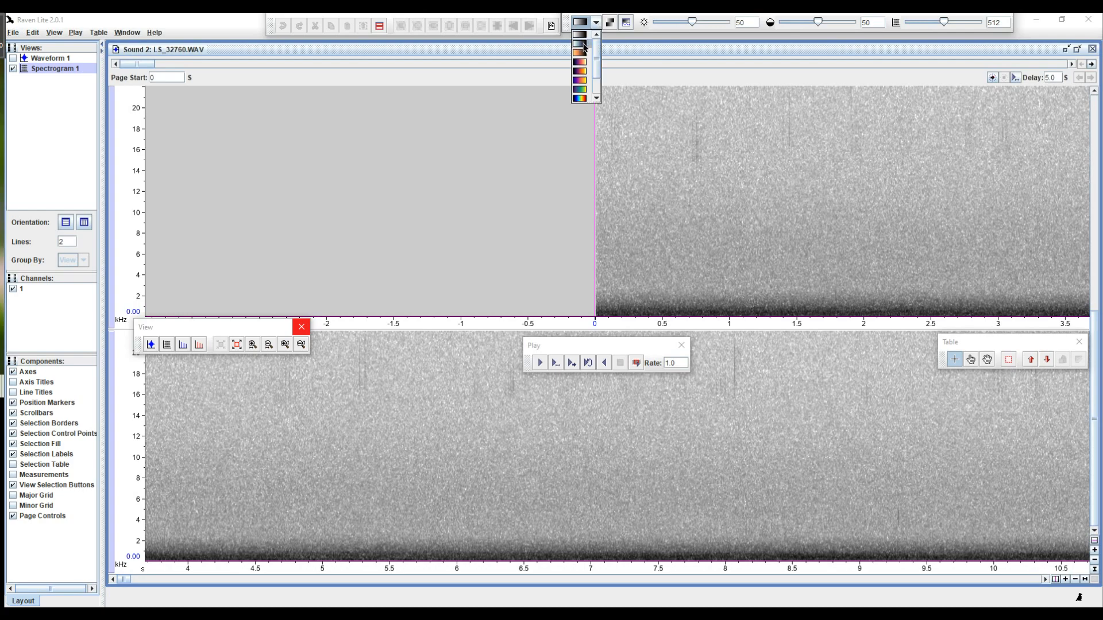
pyautogui.click(581, 44)
pyautogui.click(597, 23)
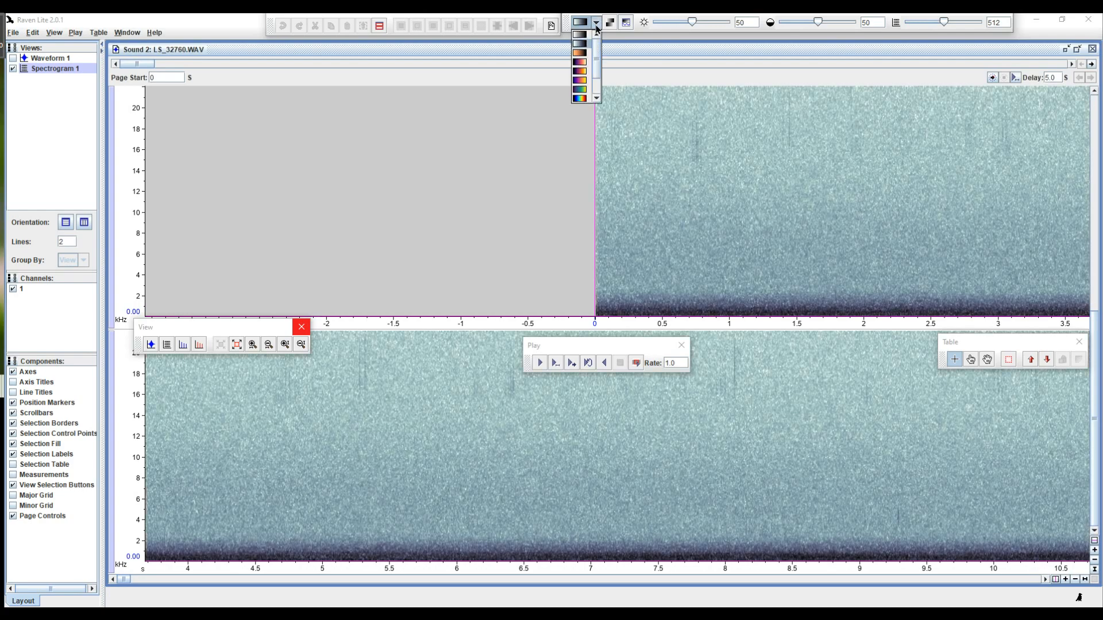
pyautogui.click(584, 54)
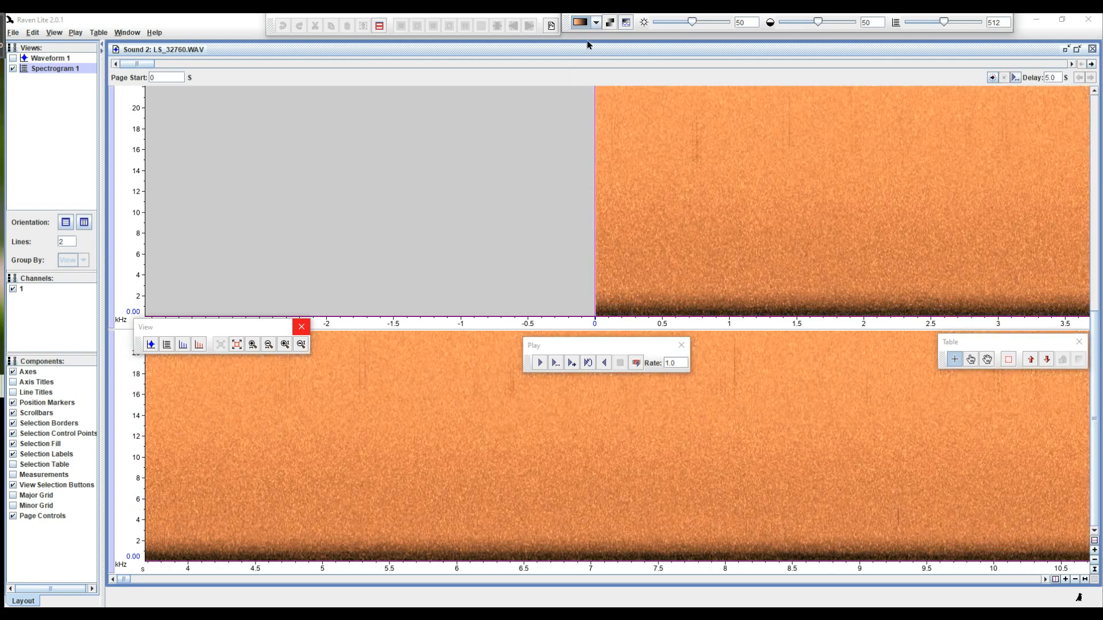
pyautogui.click(597, 27)
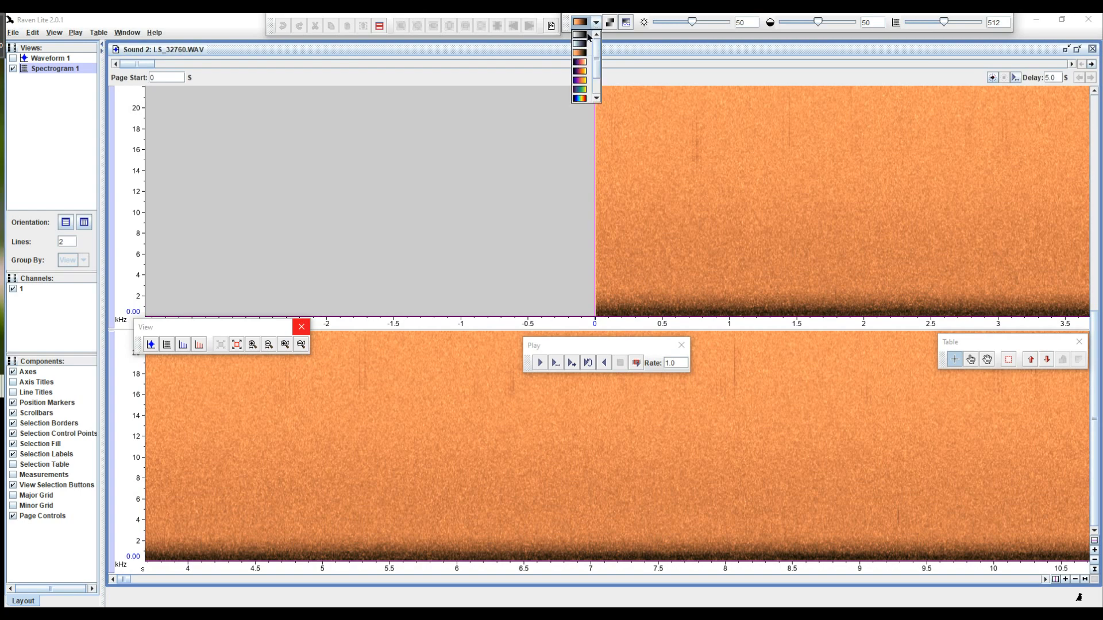
pyautogui.click(587, 36)
# - Apply the blue-grey color map to the spectrogram
pyautogui.click(598, 23)
pyautogui.click(580, 45)
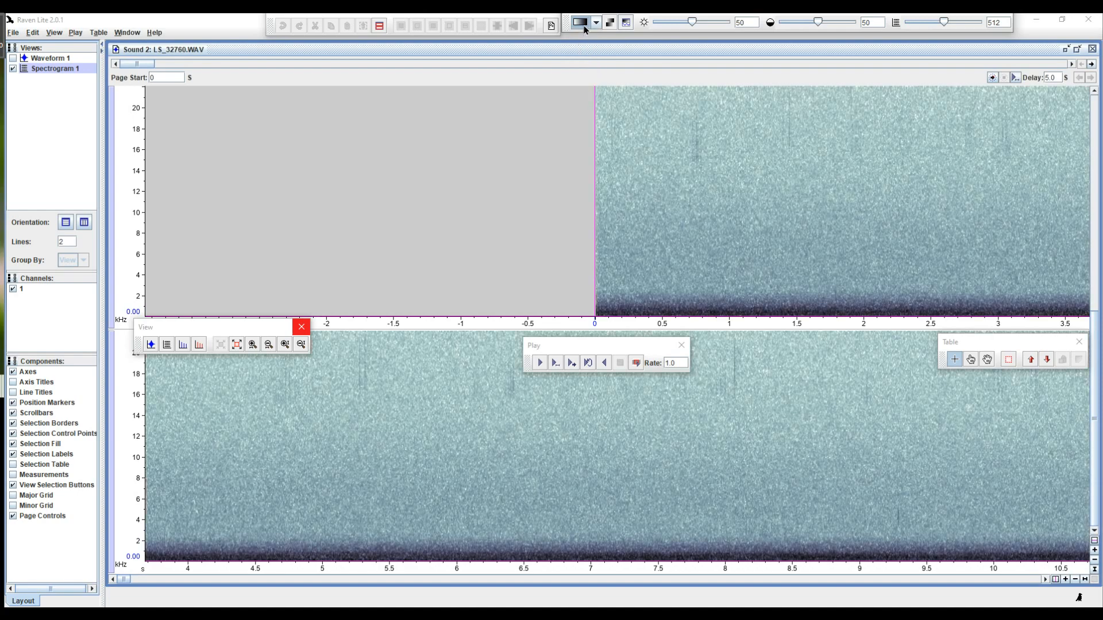
pyautogui.click(596, 23)
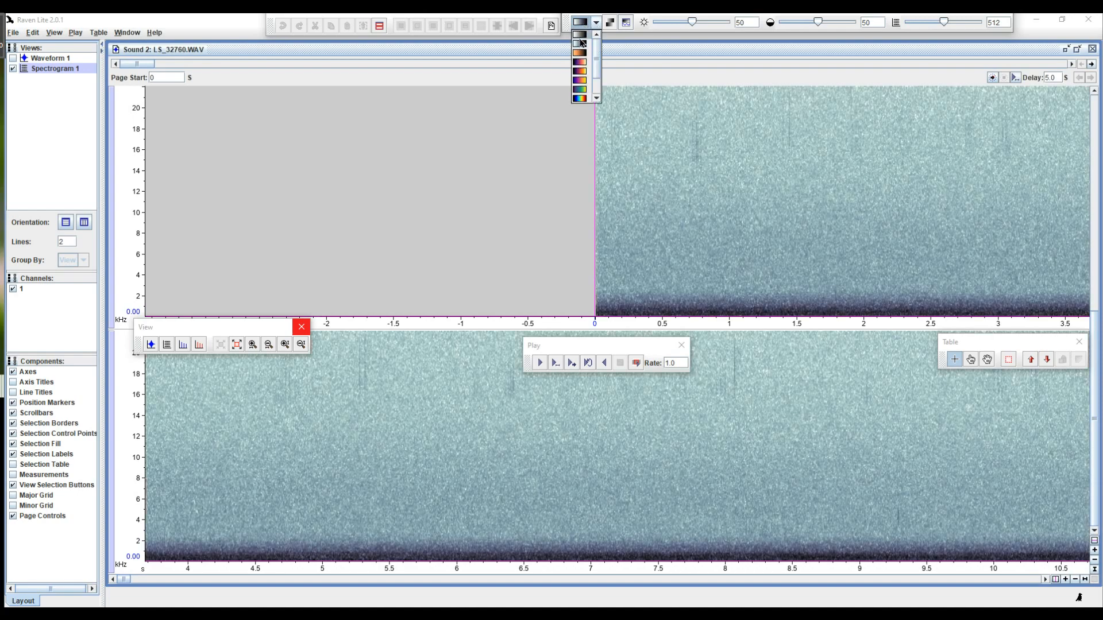
pyautogui.click(580, 43)
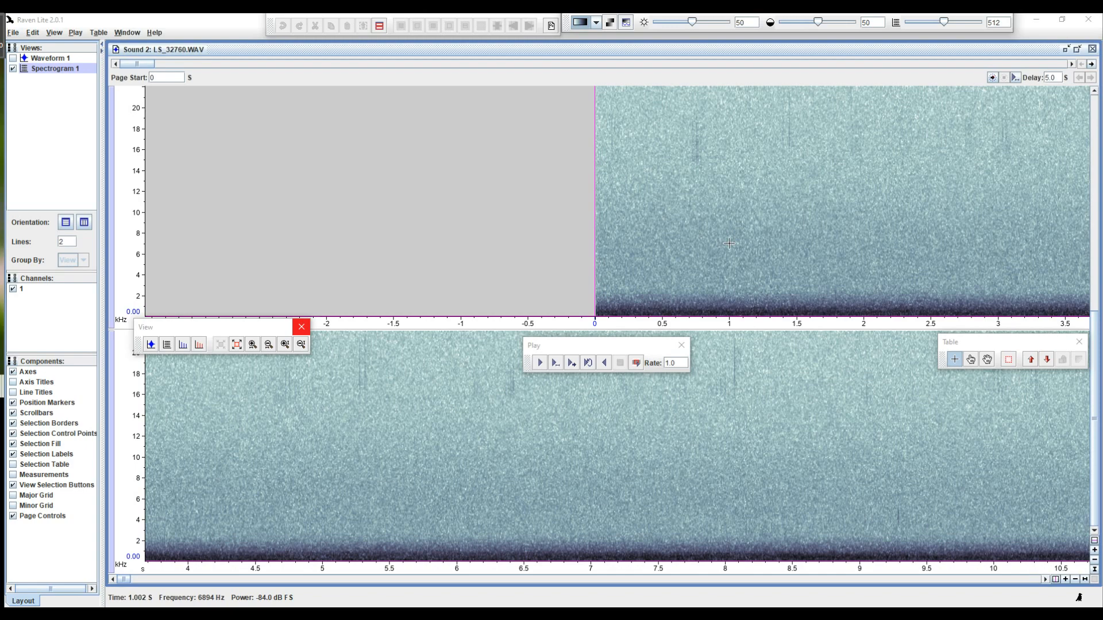
# - Narrow the layout side panel to widen the spectrogram, and advance the page so it starts at about 3:26:53.6
pyautogui.click(100, 314)
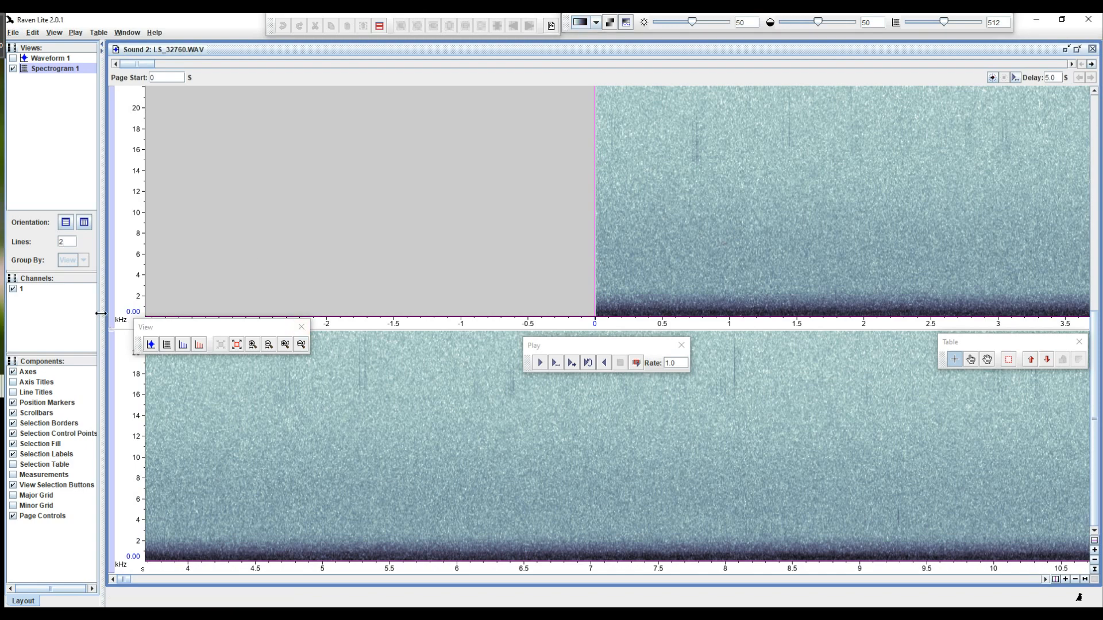
pyautogui.moveTo(100, 314); pyautogui.dragTo(50, 326)
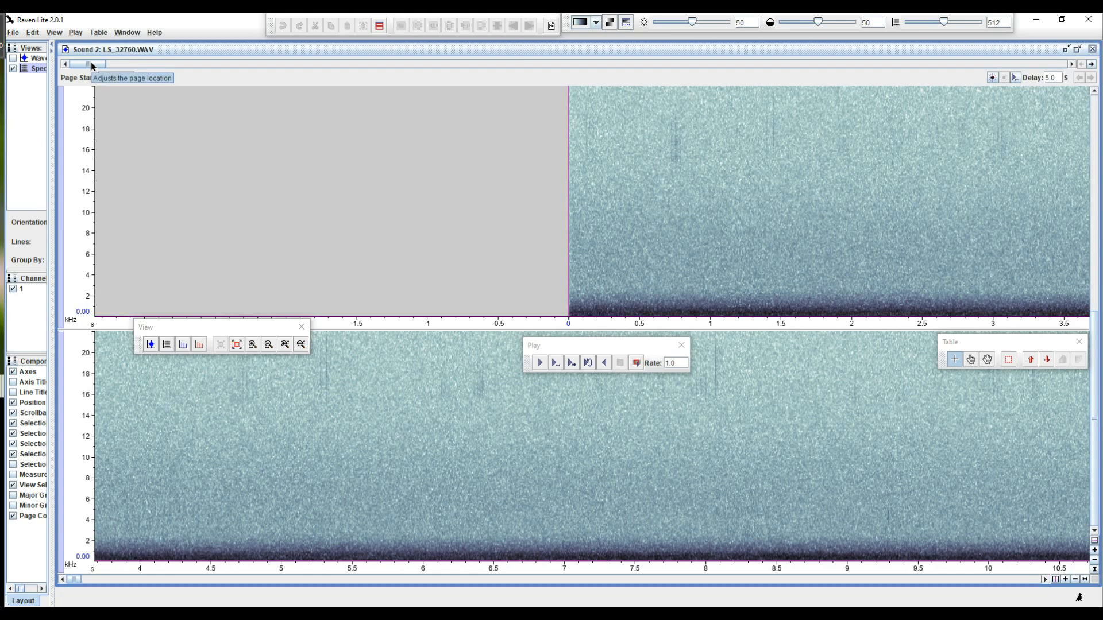
pyautogui.moveTo(90, 65); pyautogui.dragTo(601, 69)
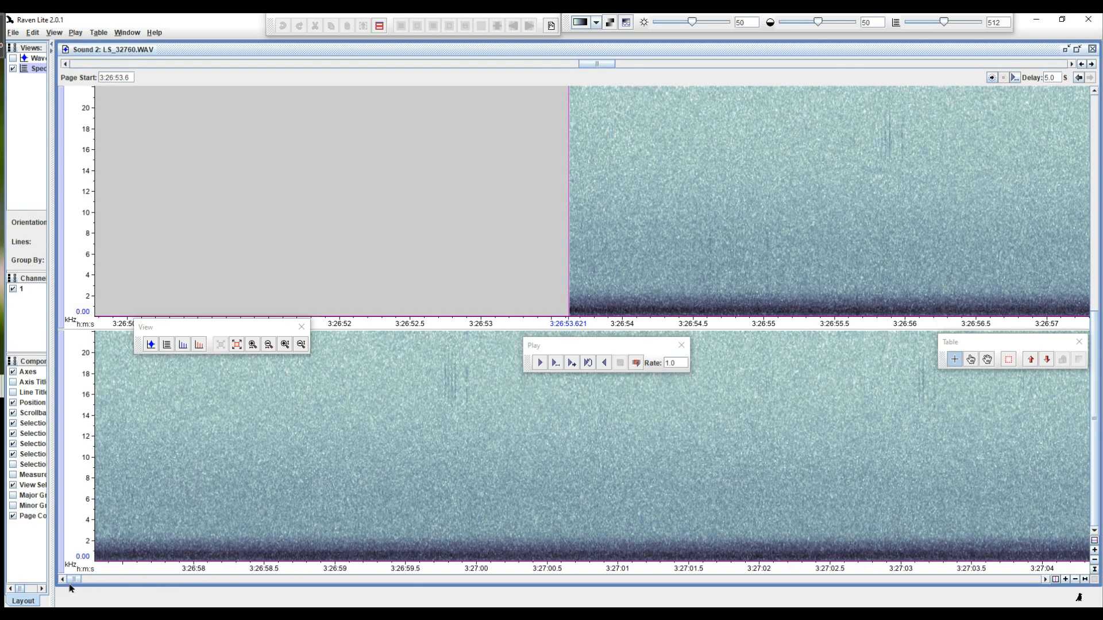
pyautogui.moveTo(76, 581)
pyautogui.mouseDown()
pyautogui.moveTo(113, 583)
pyautogui.moveTo(67, 580)
pyautogui.mouseUp()
# - Hide the page controls and line up the View, Play and Table toolbars along the gap between the two spectrogram lines
pyautogui.click(12, 517)
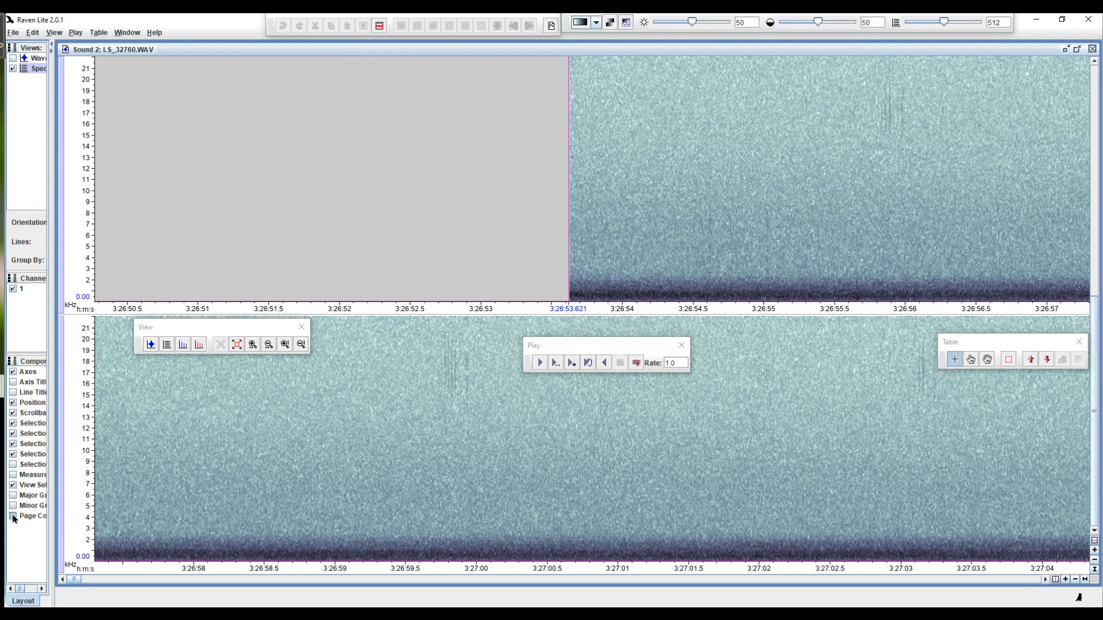
pyautogui.click(12, 517)
pyautogui.click(13, 517)
pyautogui.moveTo(278, 326); pyautogui.dragTo(276, 325)
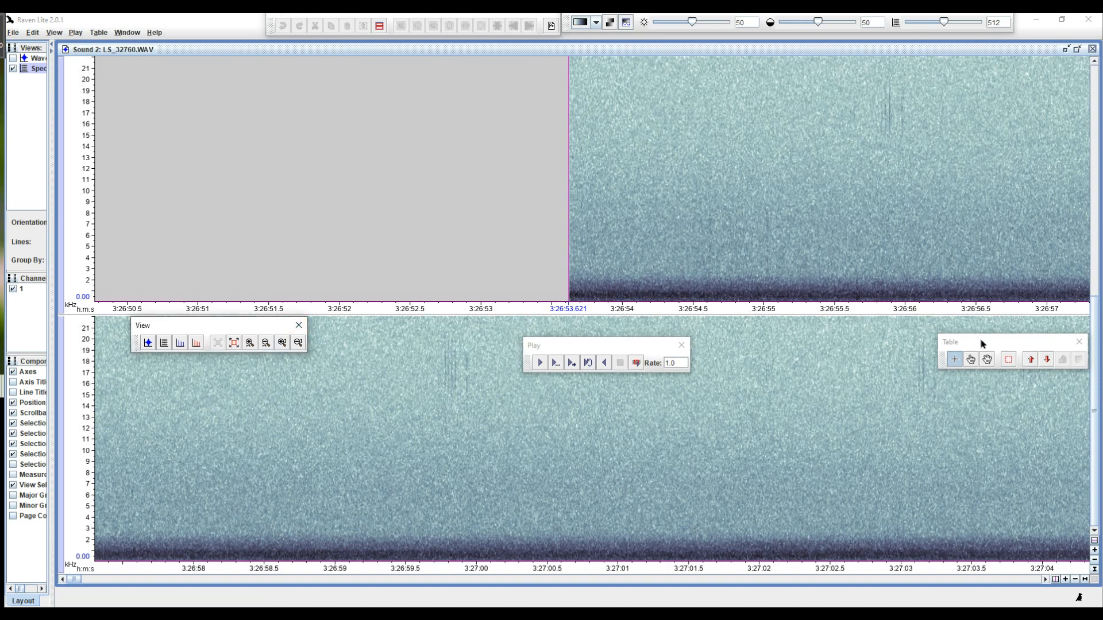
pyautogui.moveTo(984, 342); pyautogui.dragTo(972, 326)
pyautogui.moveTo(606, 344); pyautogui.dragTo(605, 326)
# - Advance the spectrogram to about 3:28:06 and set its brightness to 67 and contrast to 54
pyautogui.moveTo(77, 580); pyautogui.dragTo(152, 569)
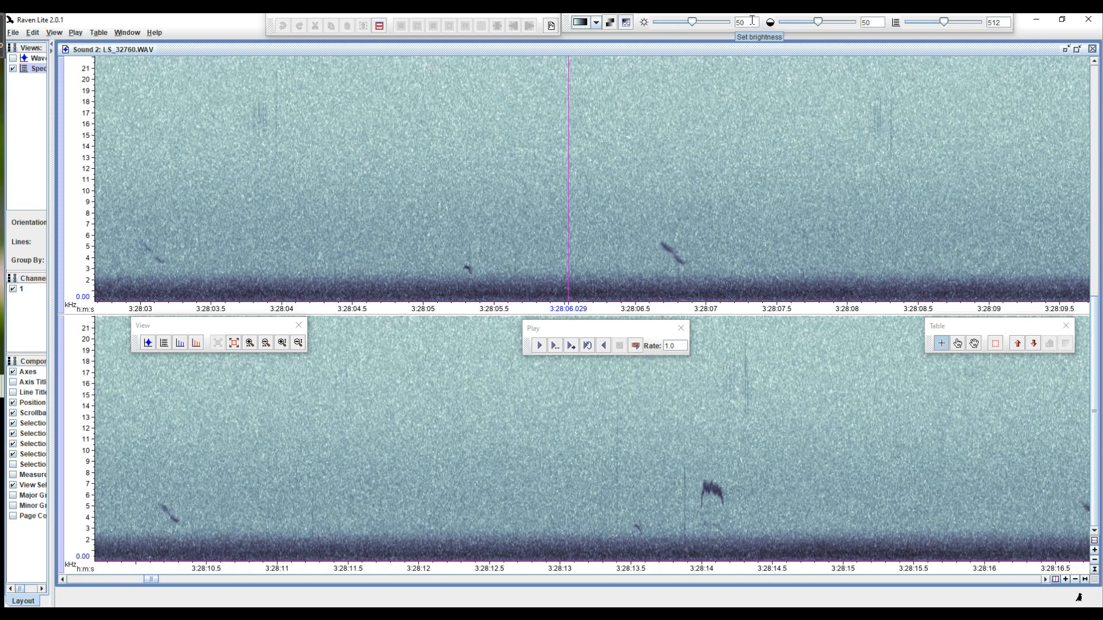
pyautogui.moveTo(752, 22); pyautogui.dragTo(723, 26)
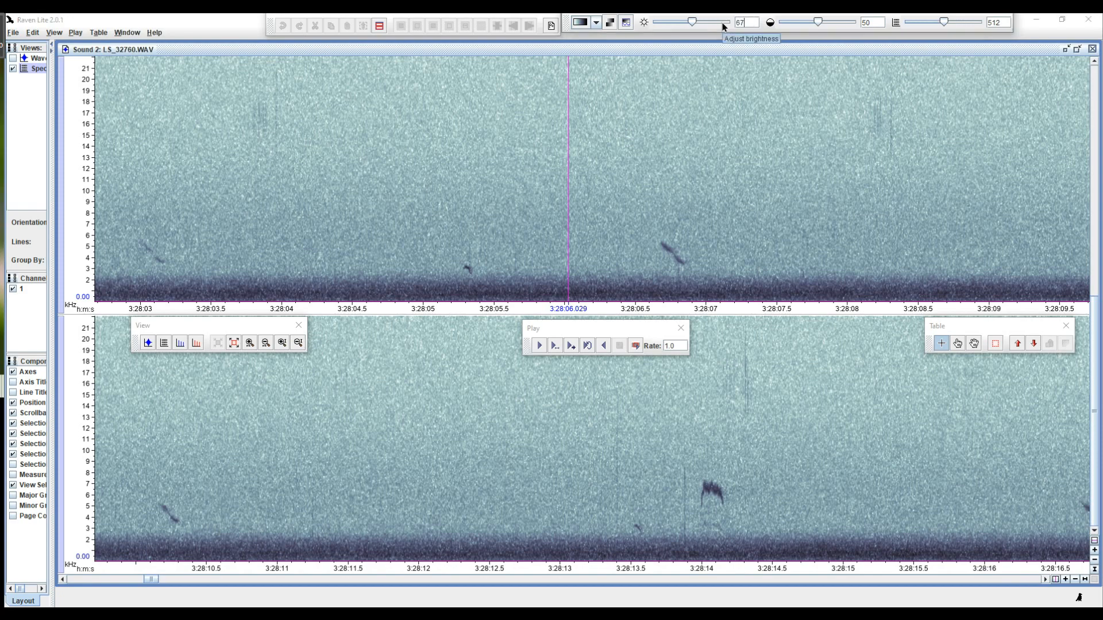
pyautogui.press('Return')
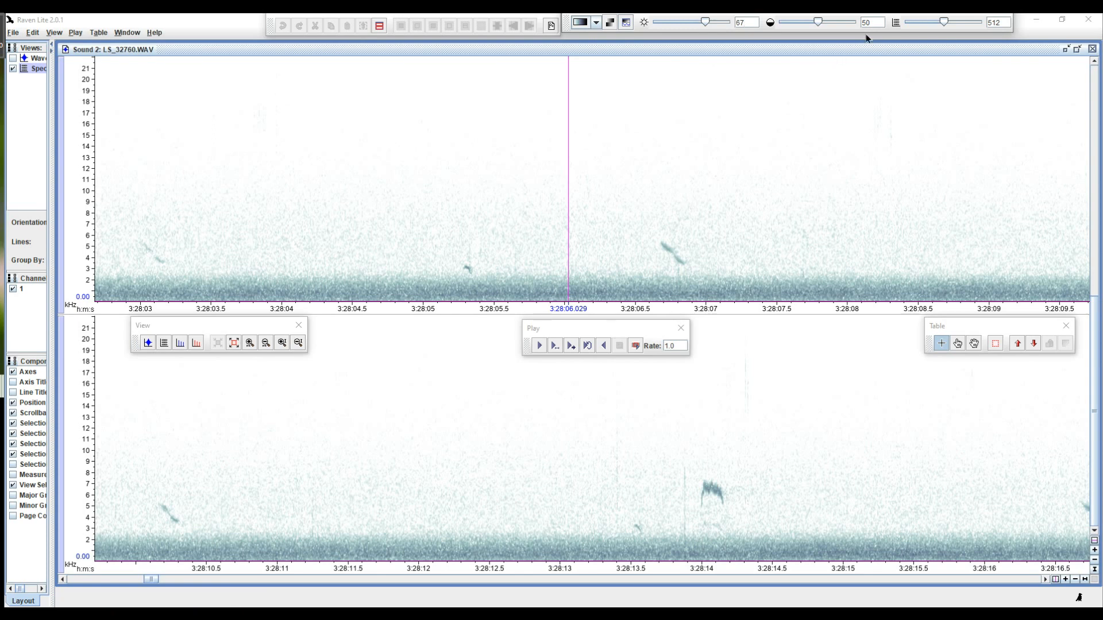
pyautogui.moveTo(856, 23); pyautogui.dragTo(849, 28)
pyautogui.write('54')
pyautogui.press('Return')
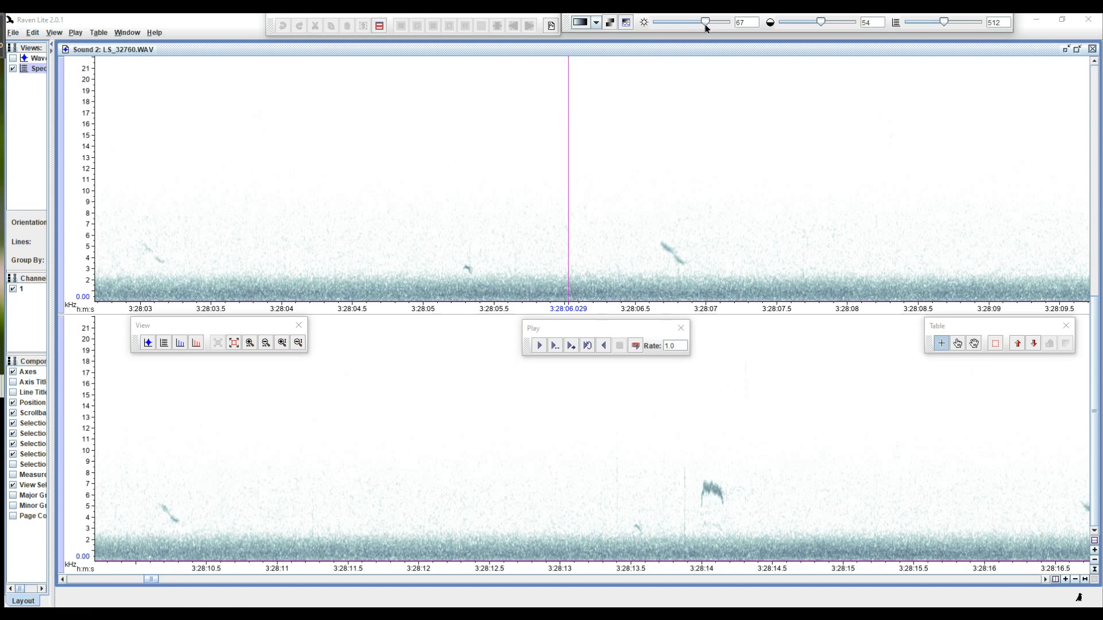
# - Try lowering the spectrogram brightness to about 47, and return it to 67
pyautogui.moveTo(705, 25); pyautogui.dragTo(690, 33)
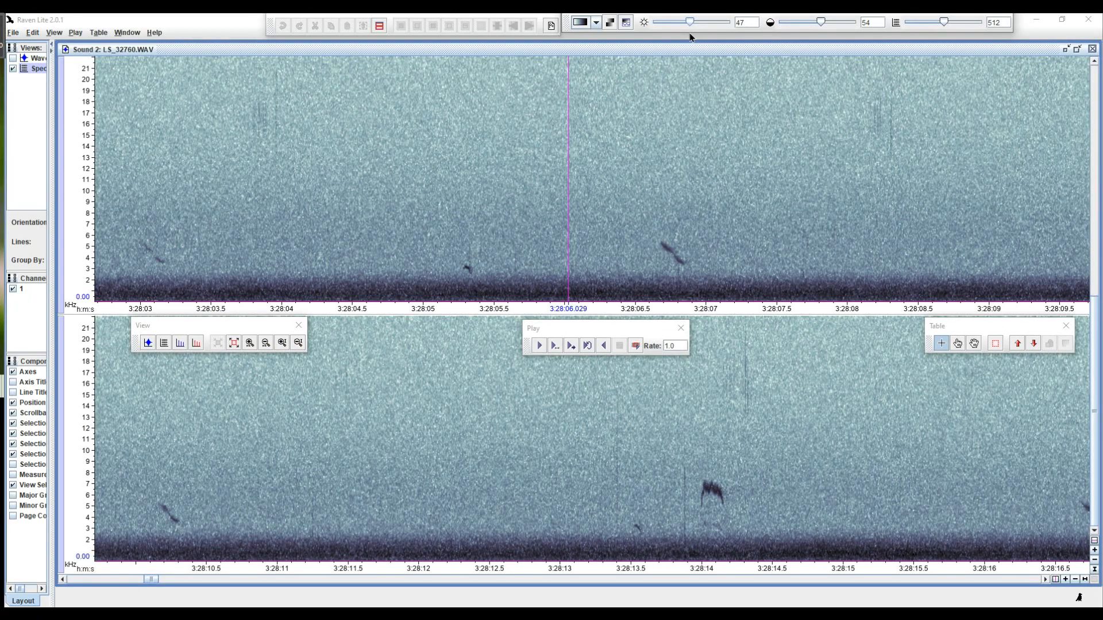
pyautogui.moveTo(690, 33); pyautogui.dragTo(704, 26)
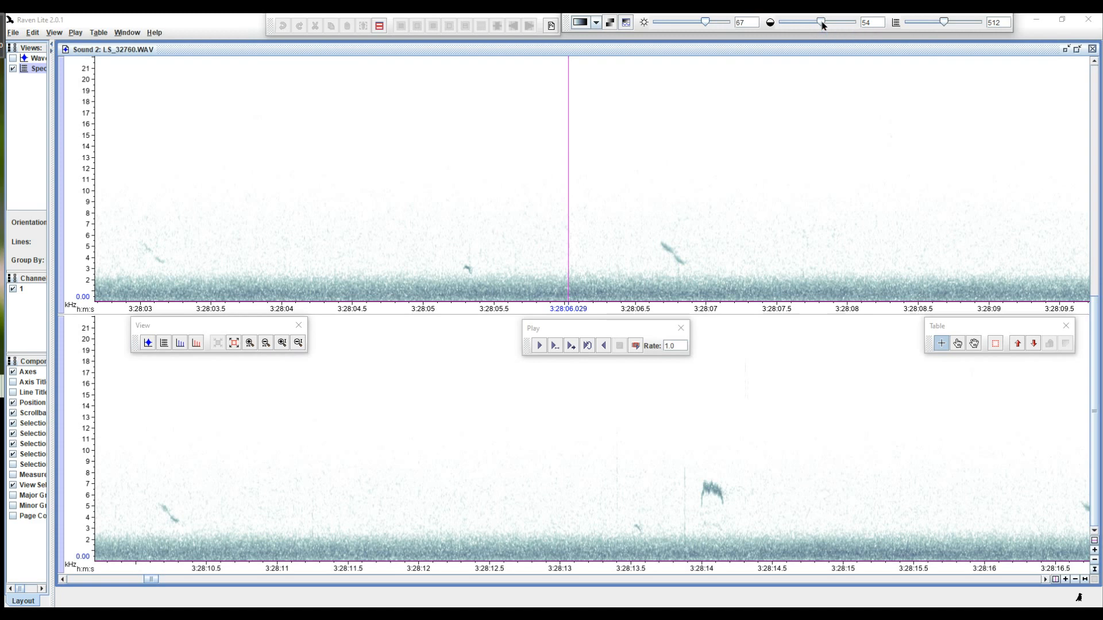
pyautogui.moveTo(820, 23)
pyautogui.mouseDown()
pyautogui.moveTo(830, 25)
pyautogui.moveTo(791, 27)
pyautogui.moveTo(820, 27)
pyautogui.mouseUp()
# - Set the spectrogram's focus (window size) to 358
pyautogui.write('358')
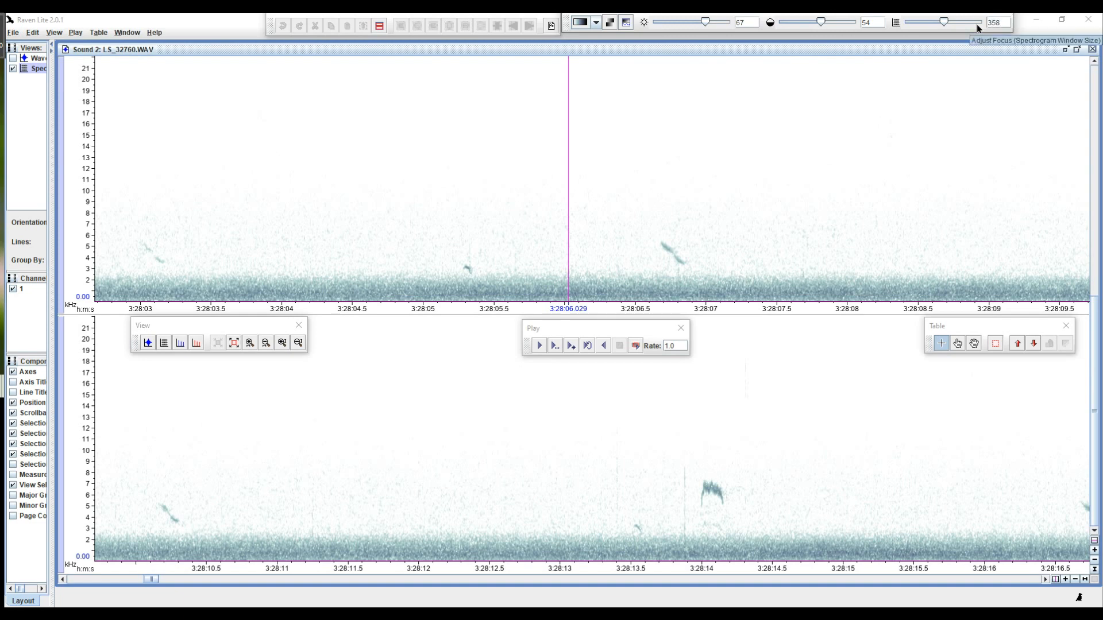
pyautogui.press('Return')
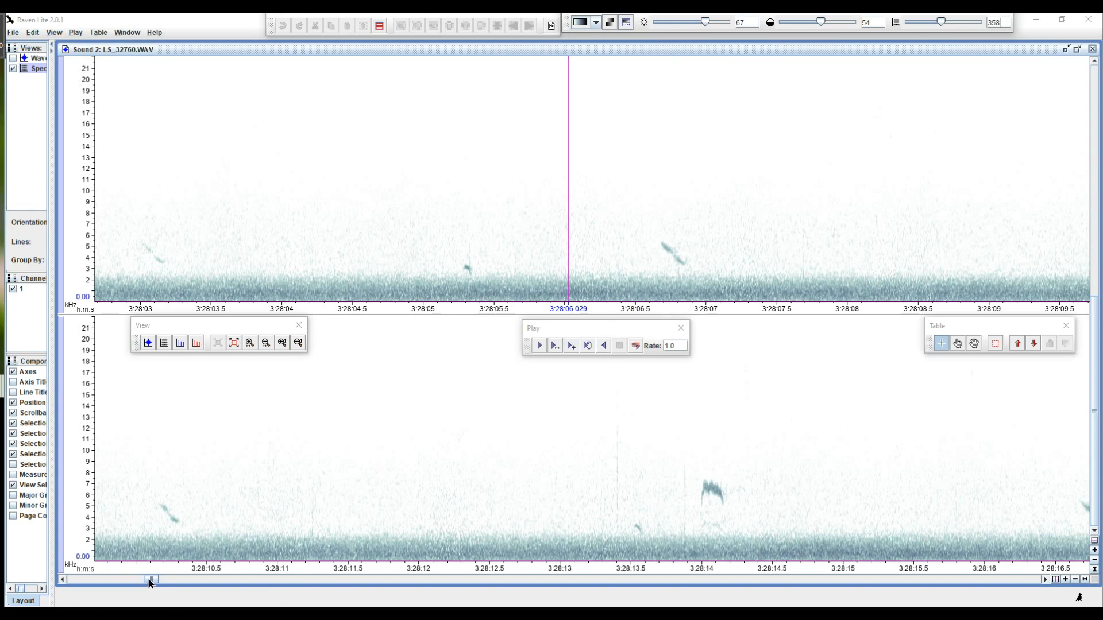
# - Advance to the calls around 3:28:14 and zoom in until each line spans about 3.5 seconds and 11 kHz
pyautogui.moveTo(151, 579); pyautogui.dragTo(161, 579)
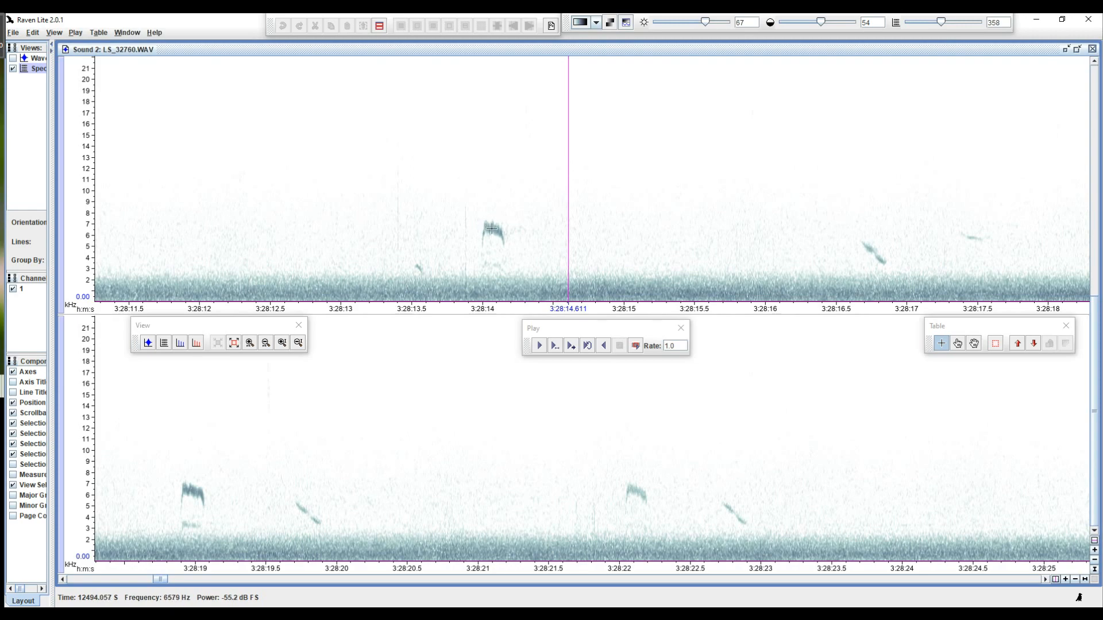
pyautogui.click(249, 343)
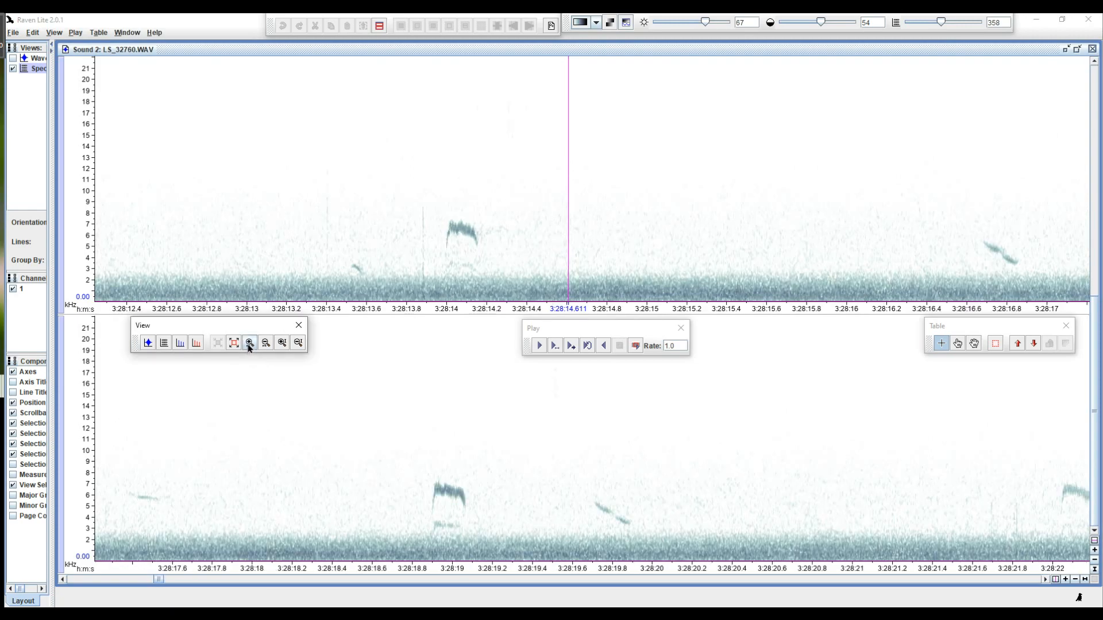
pyautogui.click(249, 343)
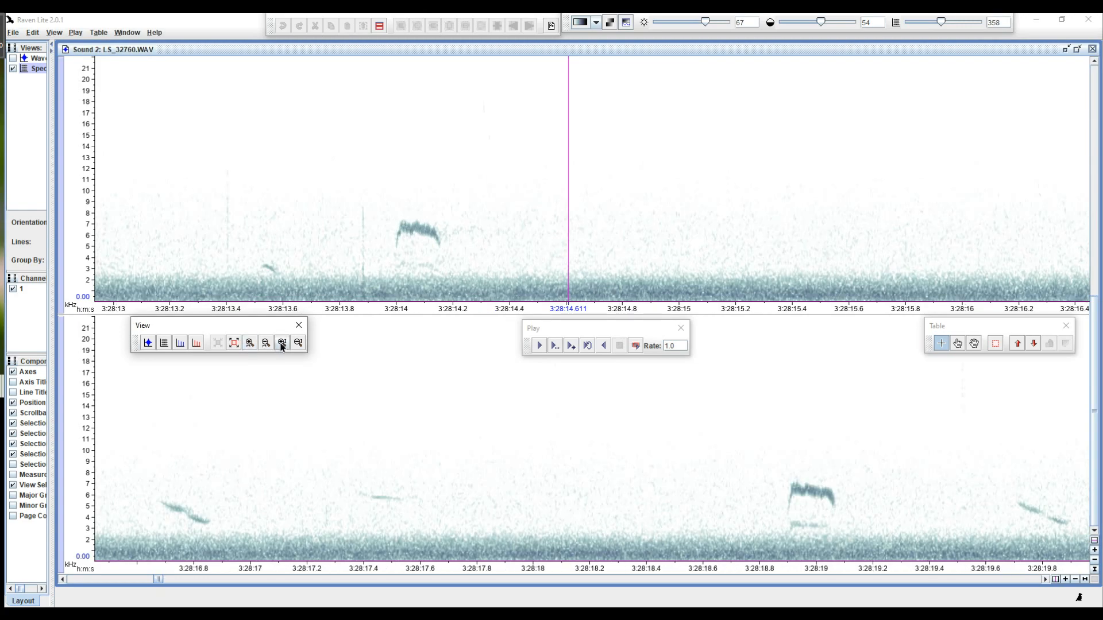
pyautogui.click(282, 343)
pyautogui.click(283, 343)
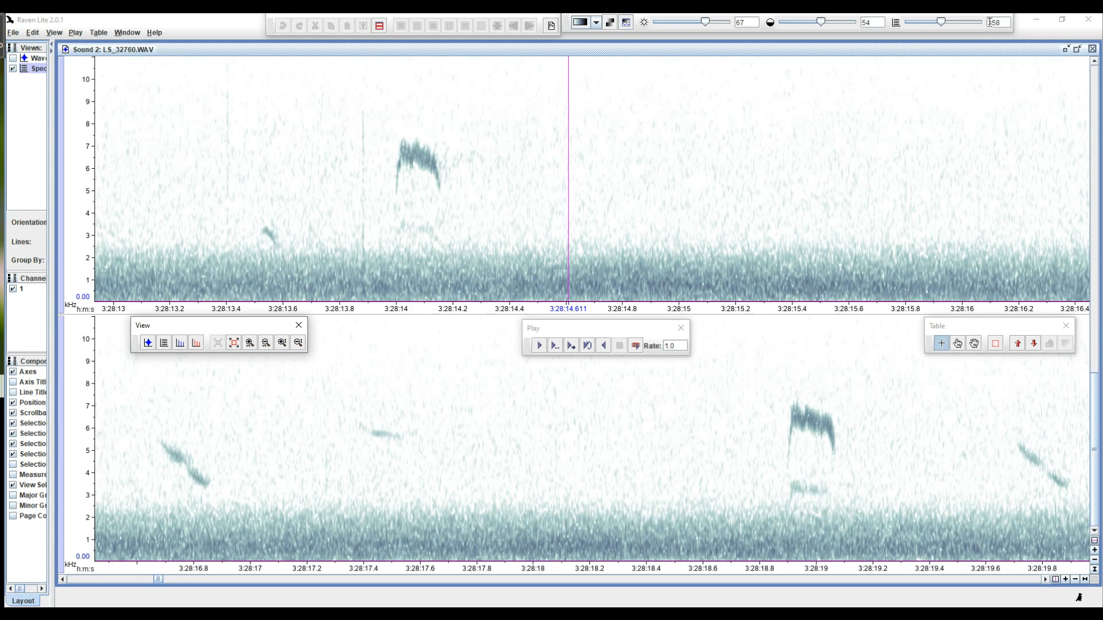
# - Try spectrogram focus values of 210 and 500, and return the focus to 358
pyautogui.moveTo(1000, 22); pyautogui.dragTo(981, 29)
pyautogui.write('210')
pyautogui.press('Return')
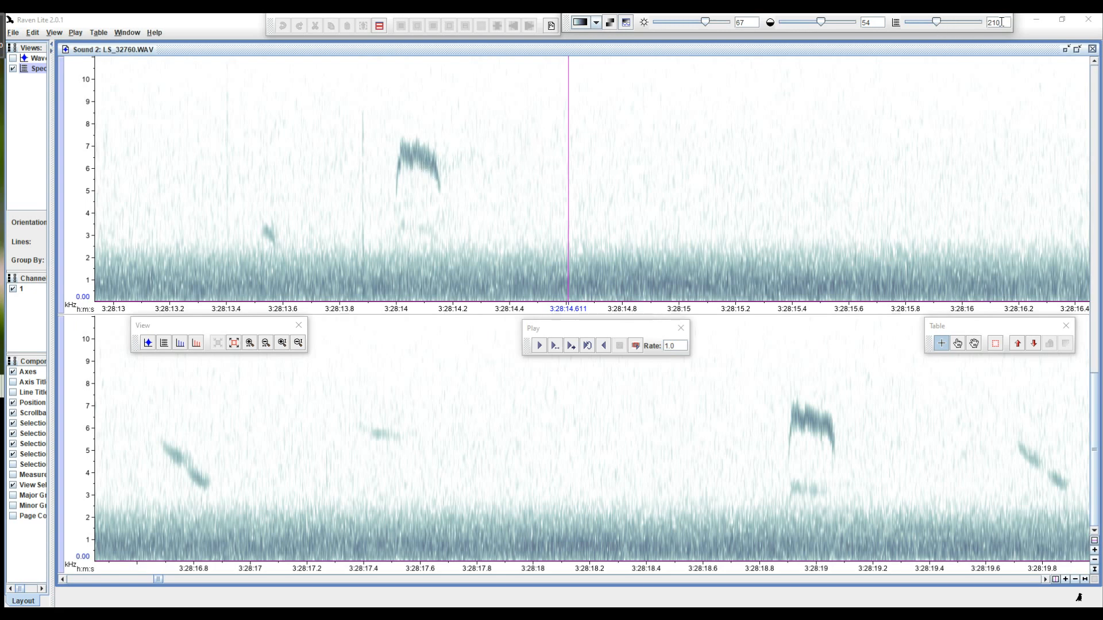
pyautogui.moveTo(1004, 23); pyautogui.dragTo(975, 22)
pyautogui.write('500')
pyautogui.press('Return')
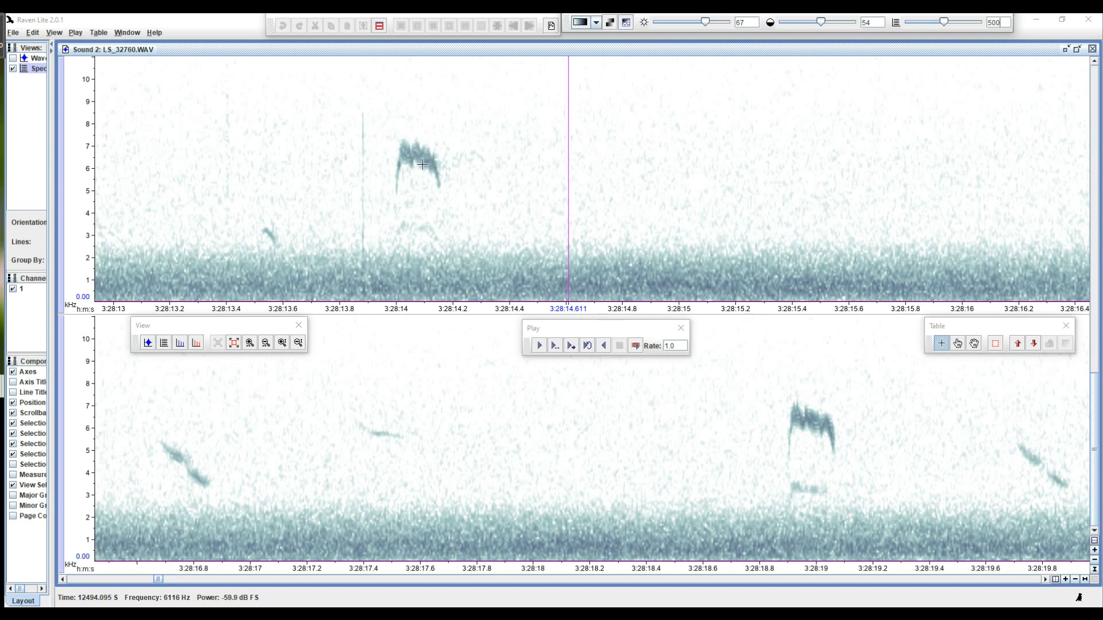
pyautogui.doubleClick(1003, 20)
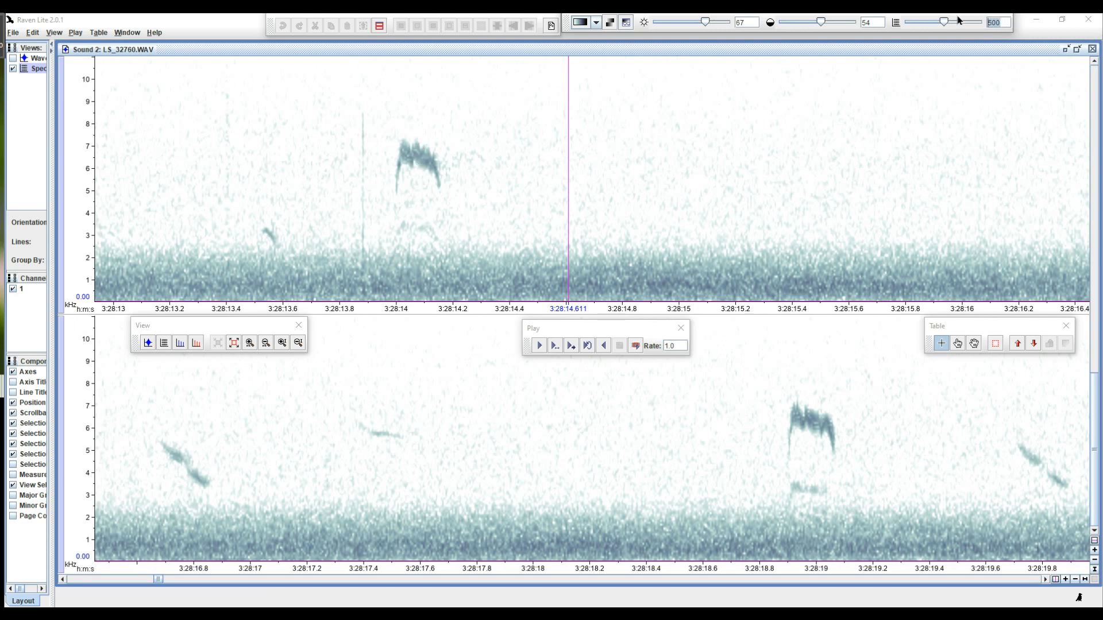
pyautogui.write('358')
pyautogui.press('Return')
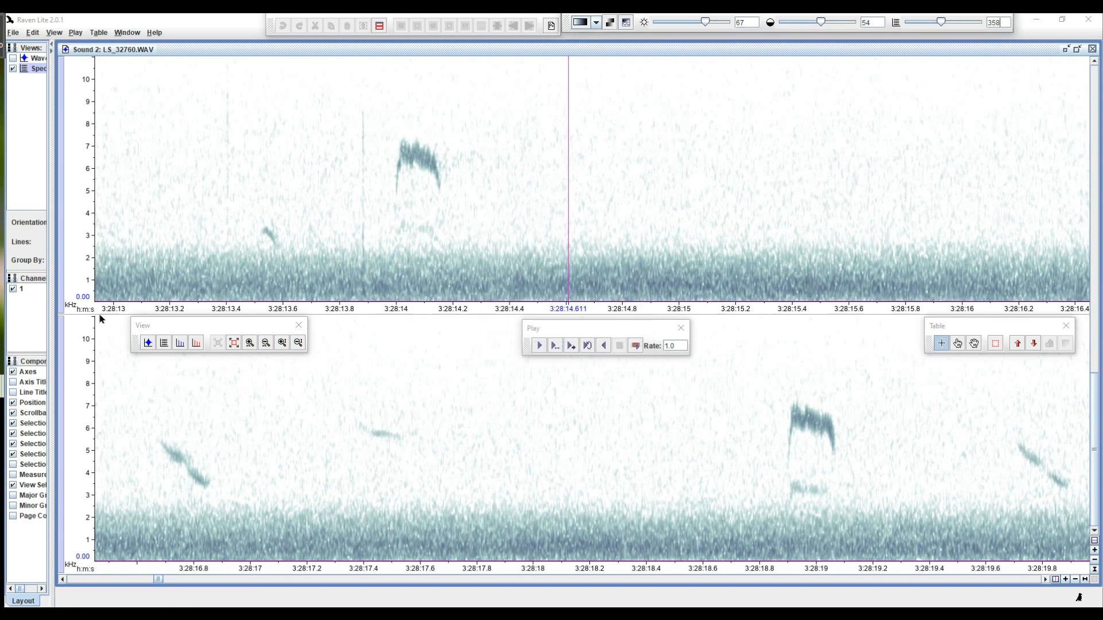
# - Zoom out in time and frequency until each line spans about 7 seconds and 22 kHz
pyautogui.click(265, 343)
pyautogui.click(265, 343)
pyautogui.click(298, 343)
pyautogui.click(298, 343)
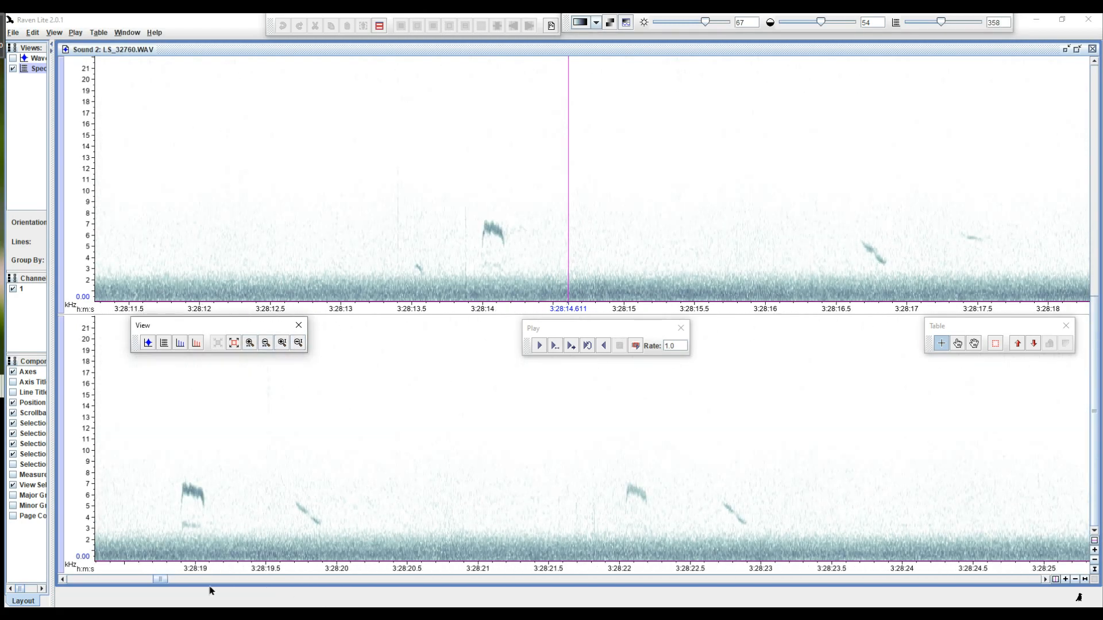
# - Select the call sequence from about 3:27:51 to 3:28:37.5, spanning about 7 to 12.5 kHz
pyautogui.moveTo(160, 582)
pyautogui.mouseDown()
pyautogui.moveTo(129, 595)
pyautogui.moveTo(77, 590)
pyautogui.moveTo(152, 570)
pyautogui.mouseUp()
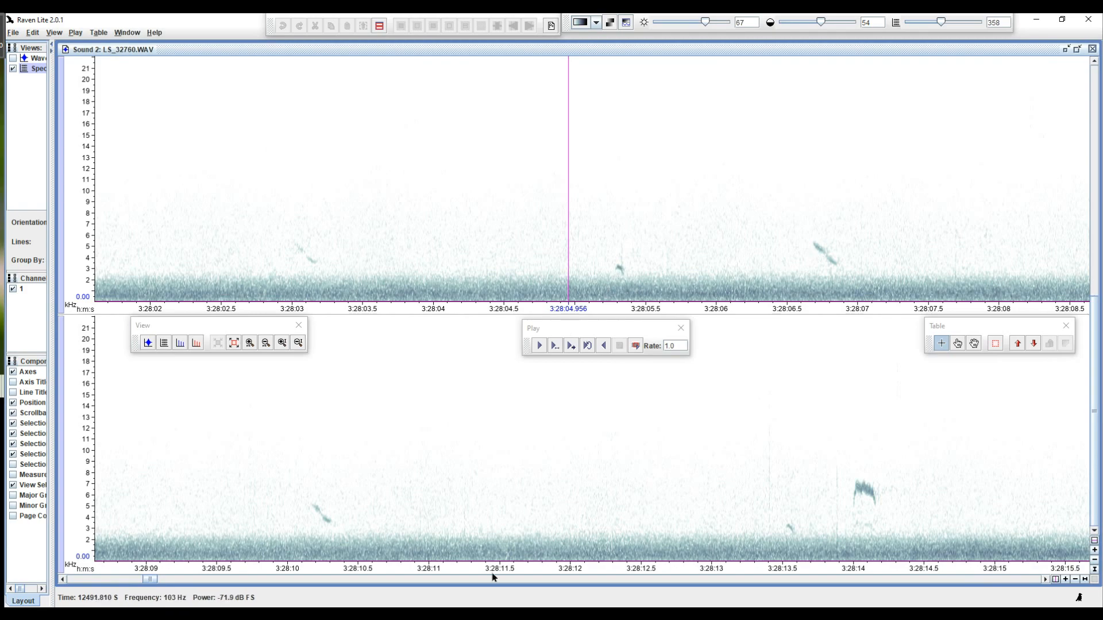
pyautogui.moveTo(154, 583)
pyautogui.mouseDown()
pyautogui.moveTo(215, 567)
pyautogui.moveTo(160, 580)
pyautogui.mouseUp()
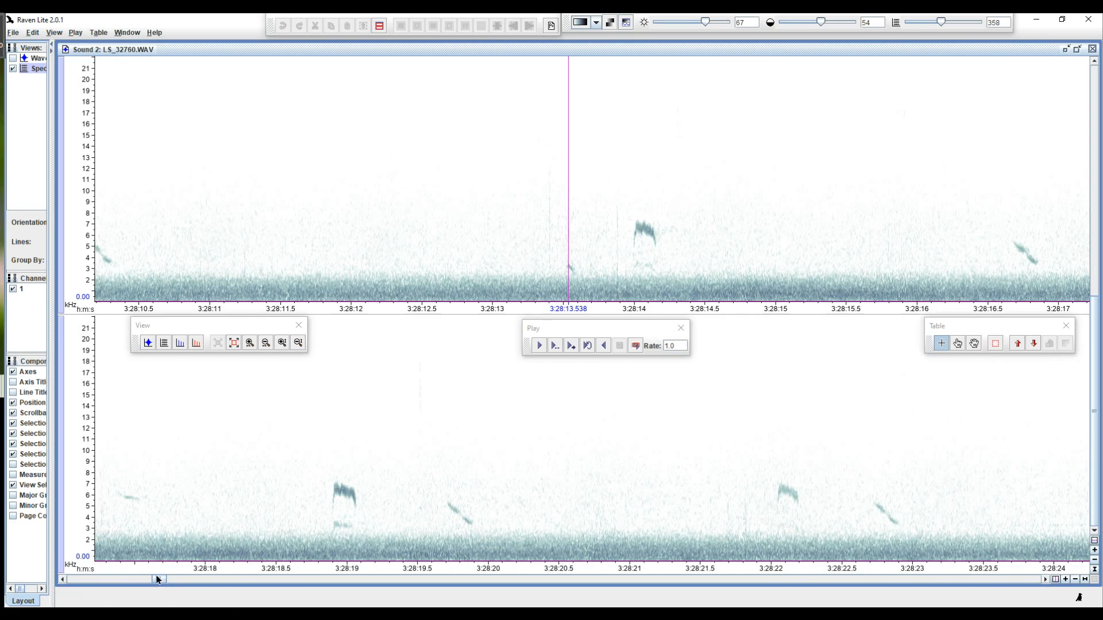
pyautogui.moveTo(157, 581); pyautogui.dragTo(148, 583)
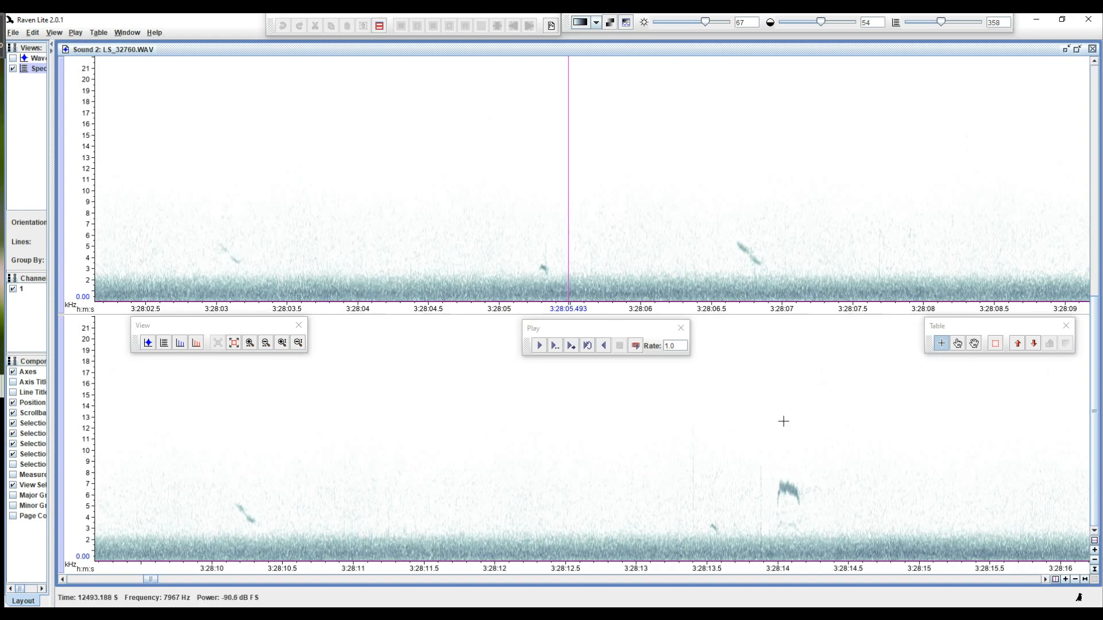
pyautogui.moveTo(148, 580); pyautogui.dragTo(163, 579)
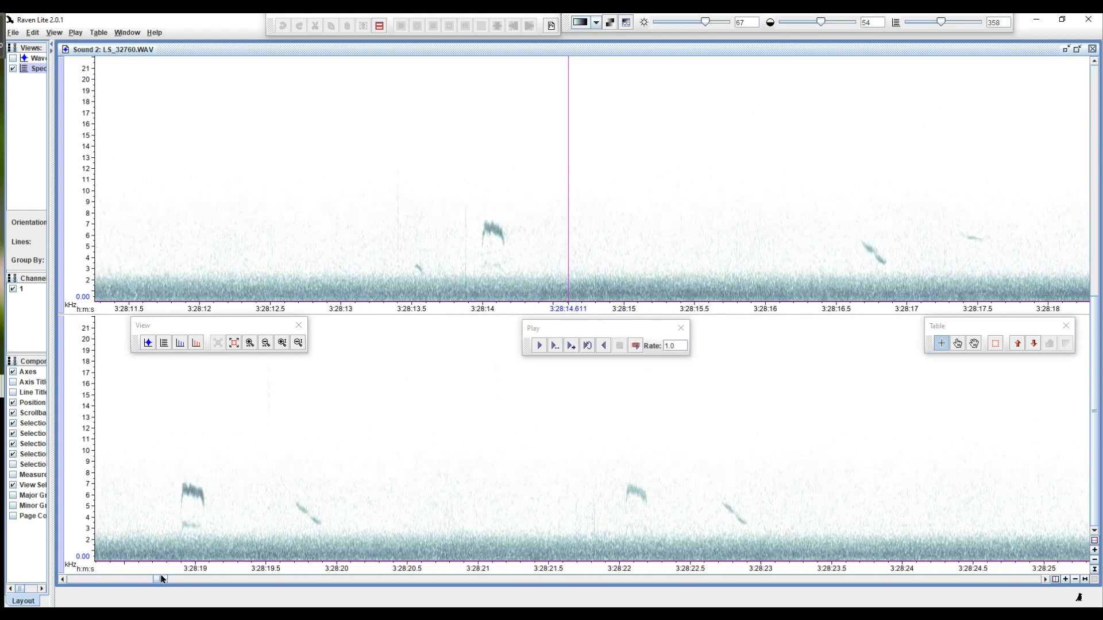
pyautogui.moveTo(161, 579); pyautogui.dragTo(172, 575)
pyautogui.moveTo(177, 574); pyautogui.dragTo(140, 578)
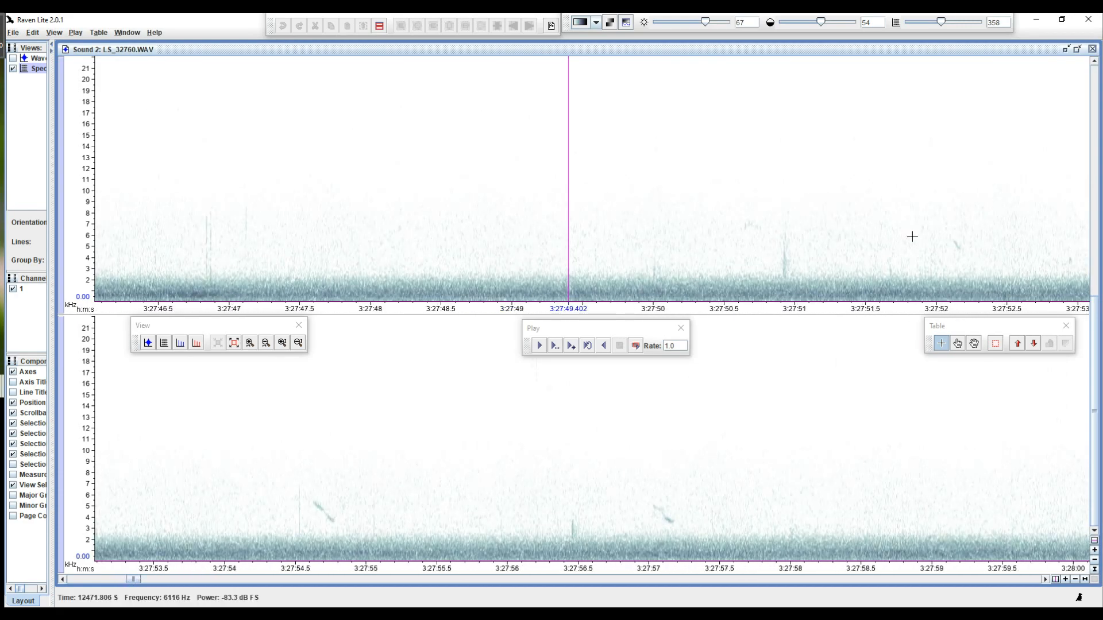
pyautogui.moveTo(835, 147); pyautogui.dragTo(838, 226)
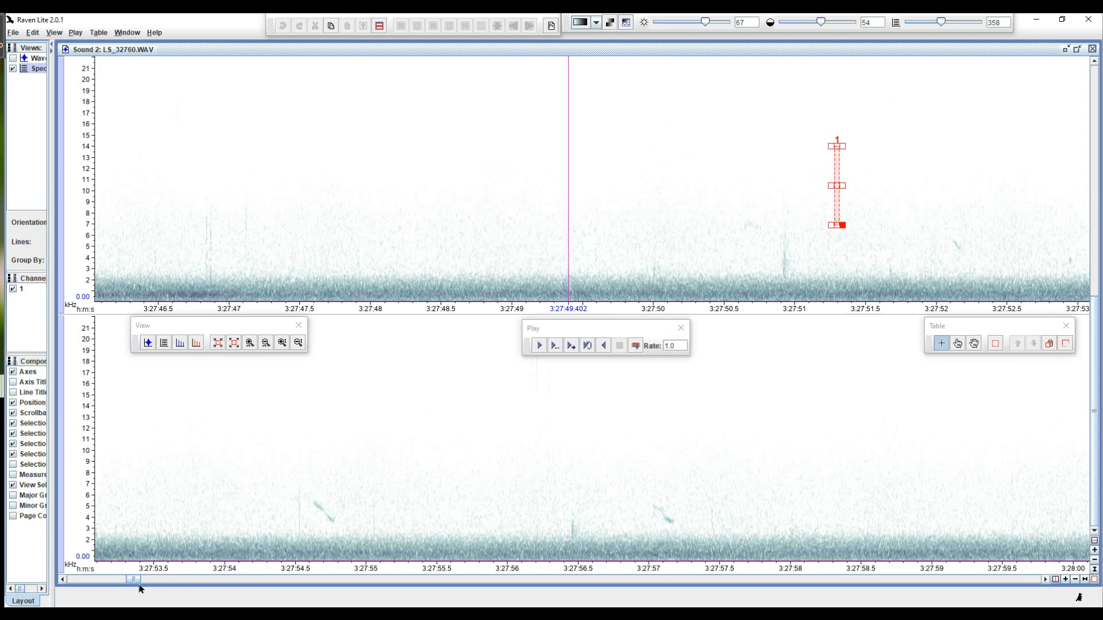
pyautogui.moveTo(138, 580); pyautogui.dragTo(185, 580)
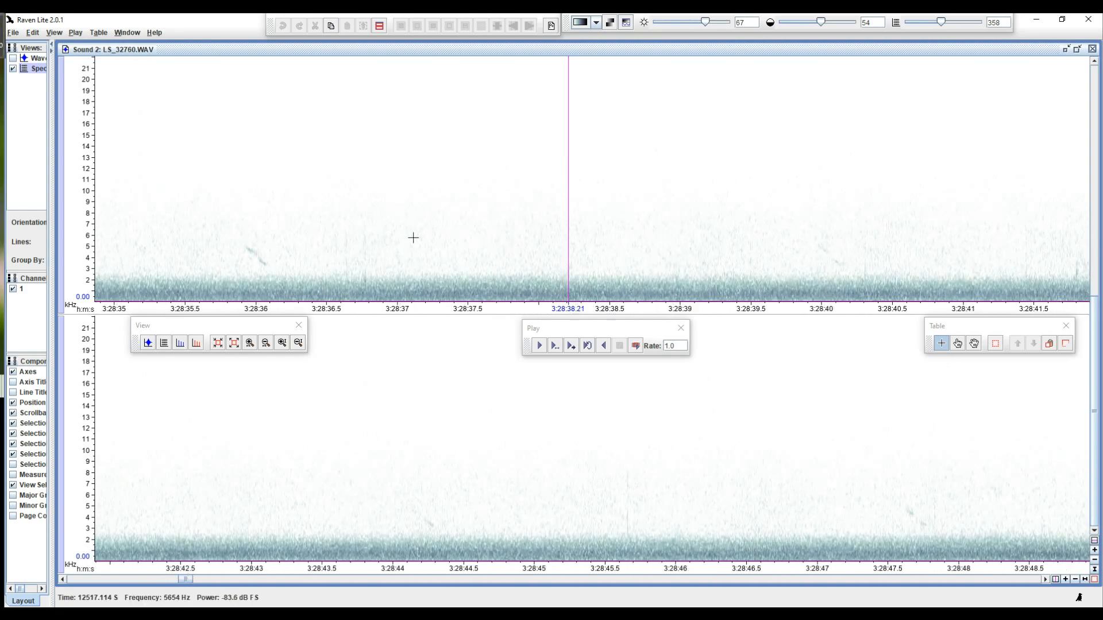
pyautogui.keyDown('shift'); pyautogui.click(473, 164); pyautogui.keyUp('shift')
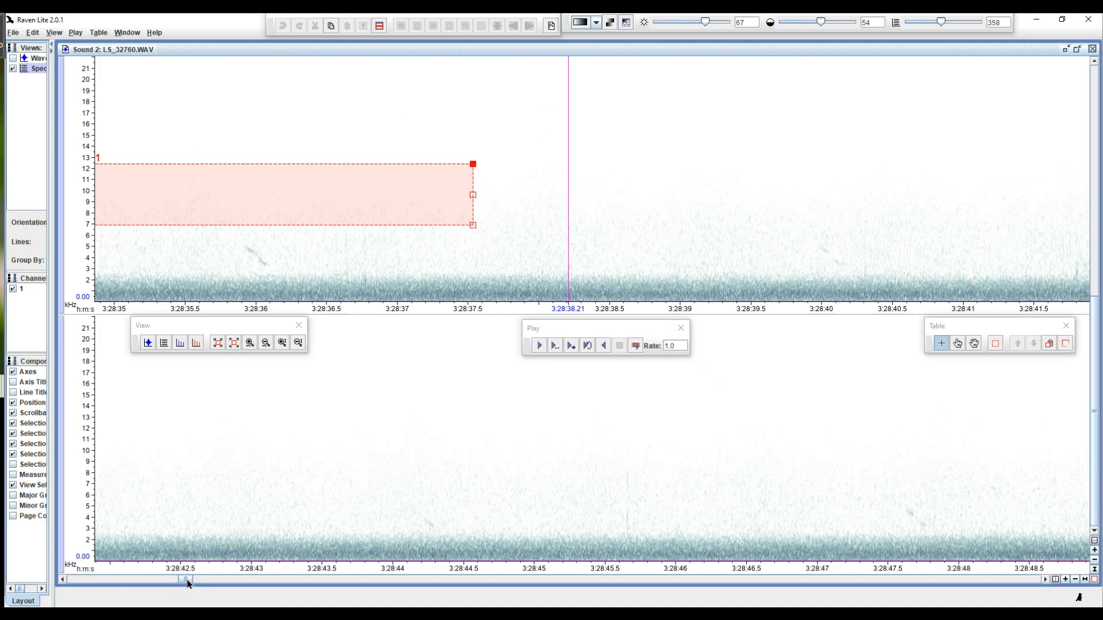
# - Save the active selection to the Clips folder as 16-bit WAV "180831_01_28_Migrasénart_LS_32760 .wav", and clear the selection
pyautogui.moveTo(187, 582); pyautogui.dragTo(163, 585)
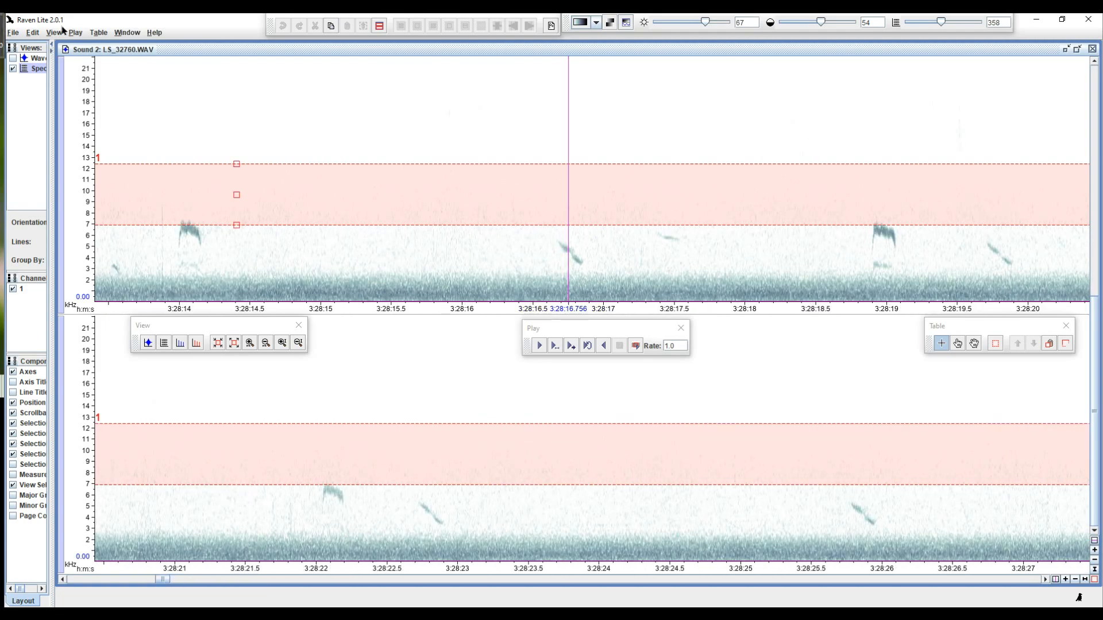
pyautogui.click(11, 34)
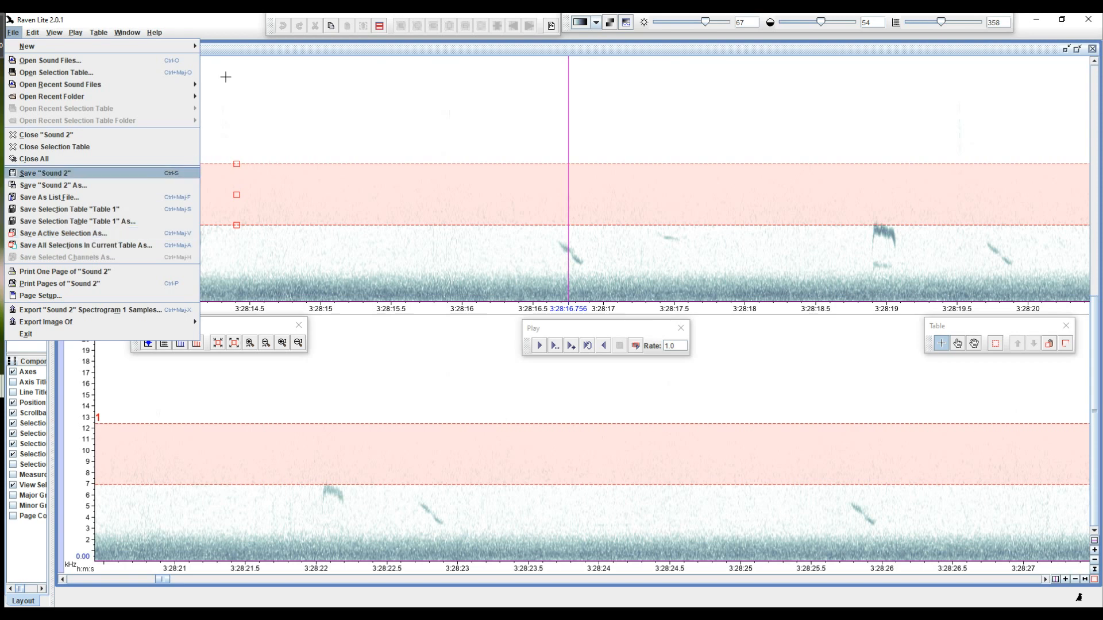
pyautogui.click(246, 50)
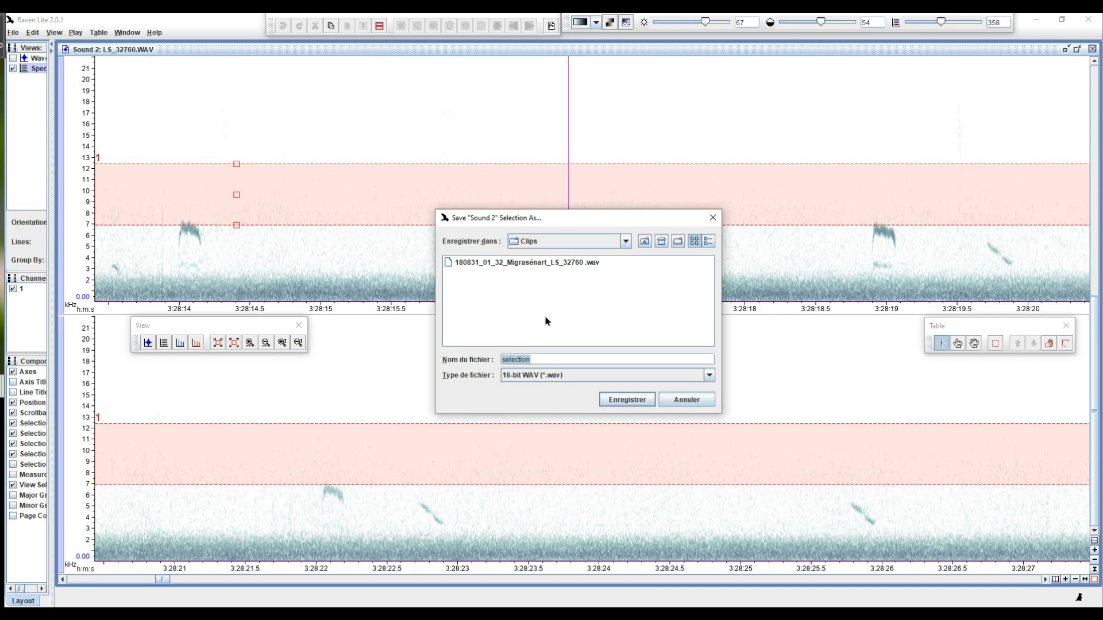
pyautogui.click(501, 265)
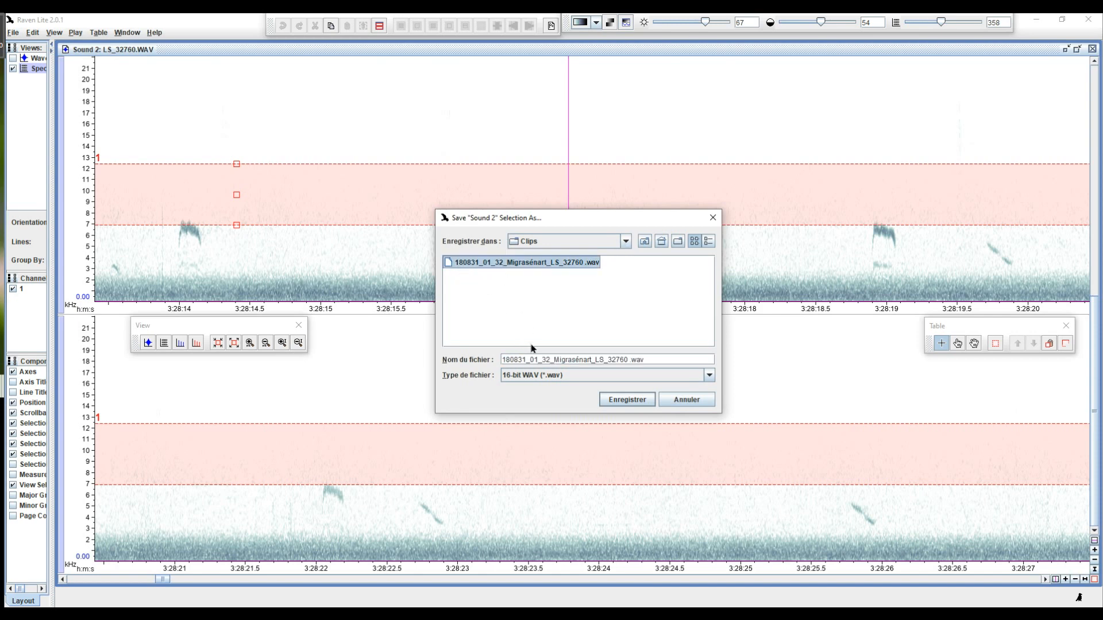
pyautogui.click(548, 356)
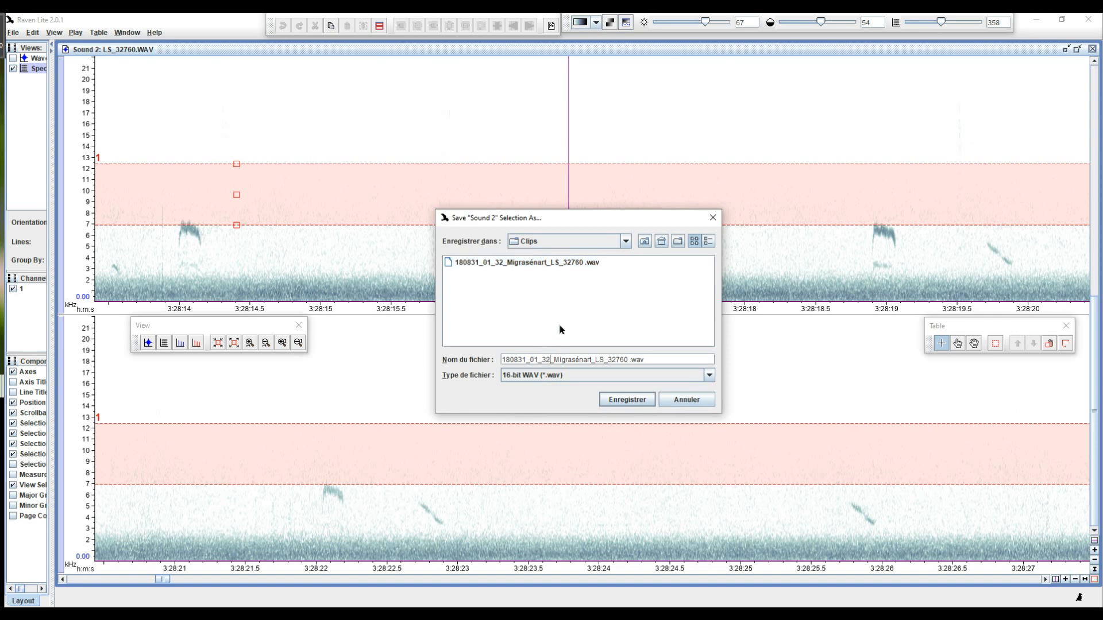
pyautogui.press('BackSpace')
pyautogui.press('BackSpace')
pyautogui.write('28')
pyautogui.click(628, 400)
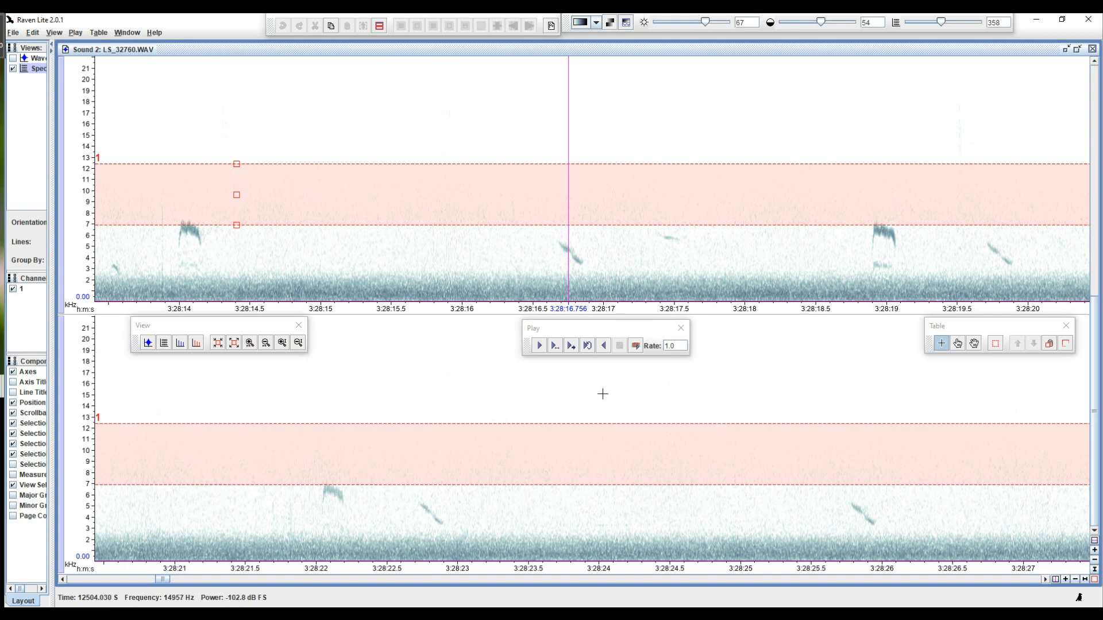
pyautogui.click(1066, 345)
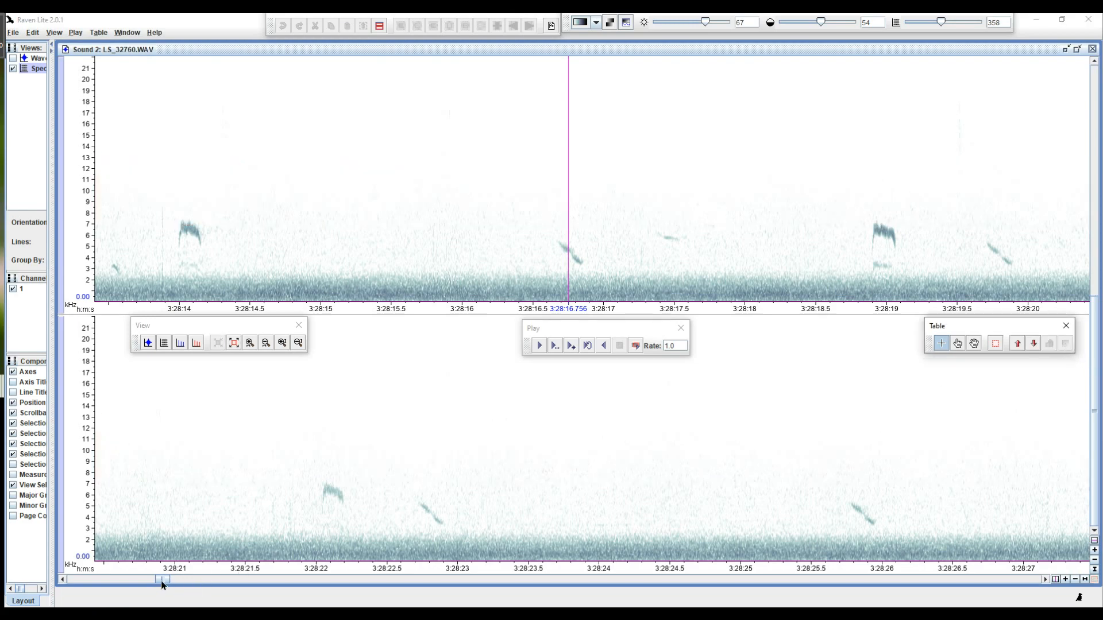
# - Advance past the end of the current page to the next one and go to the calls around 3:48:20
pyautogui.moveTo(163, 581); pyautogui.dragTo(1032, 569)
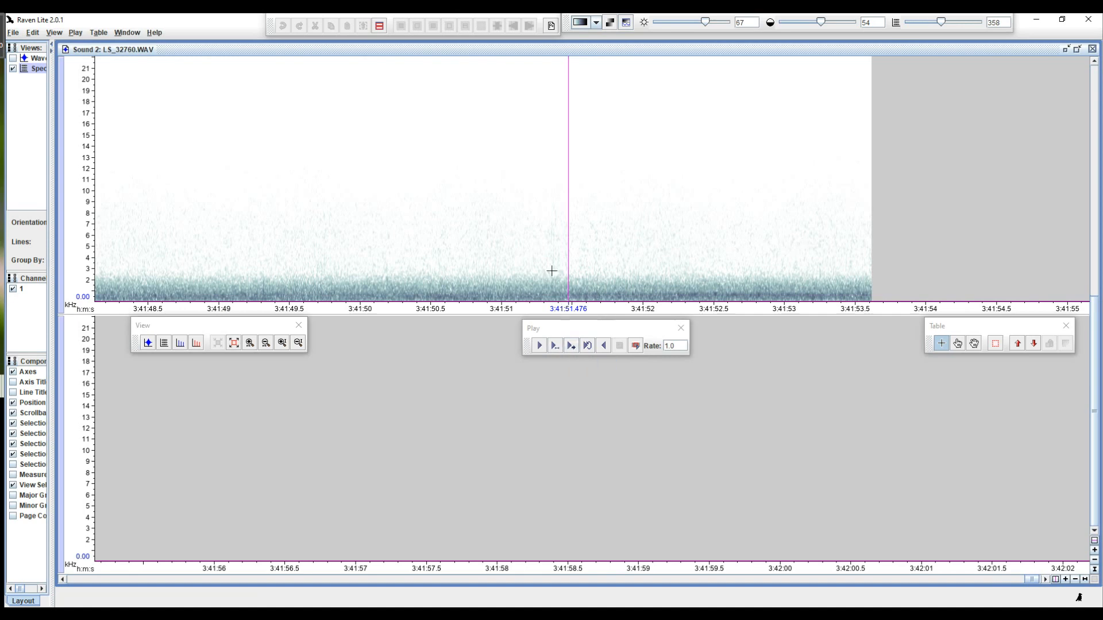
pyautogui.click(571, 346)
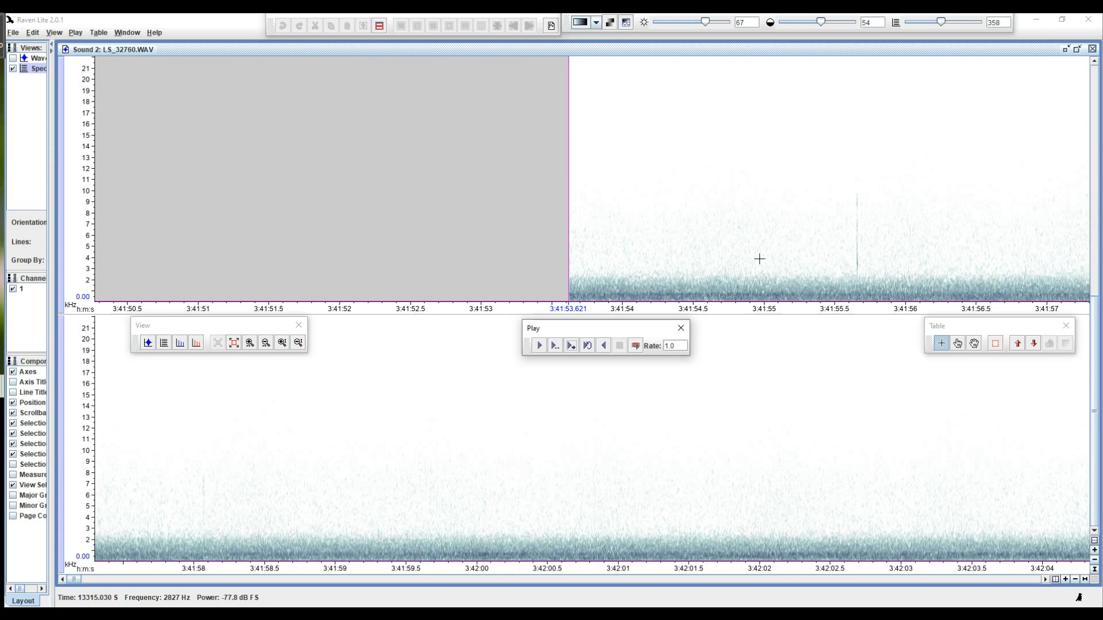
pyautogui.click(76, 580)
pyautogui.moveTo(76, 581); pyautogui.dragTo(485, 560)
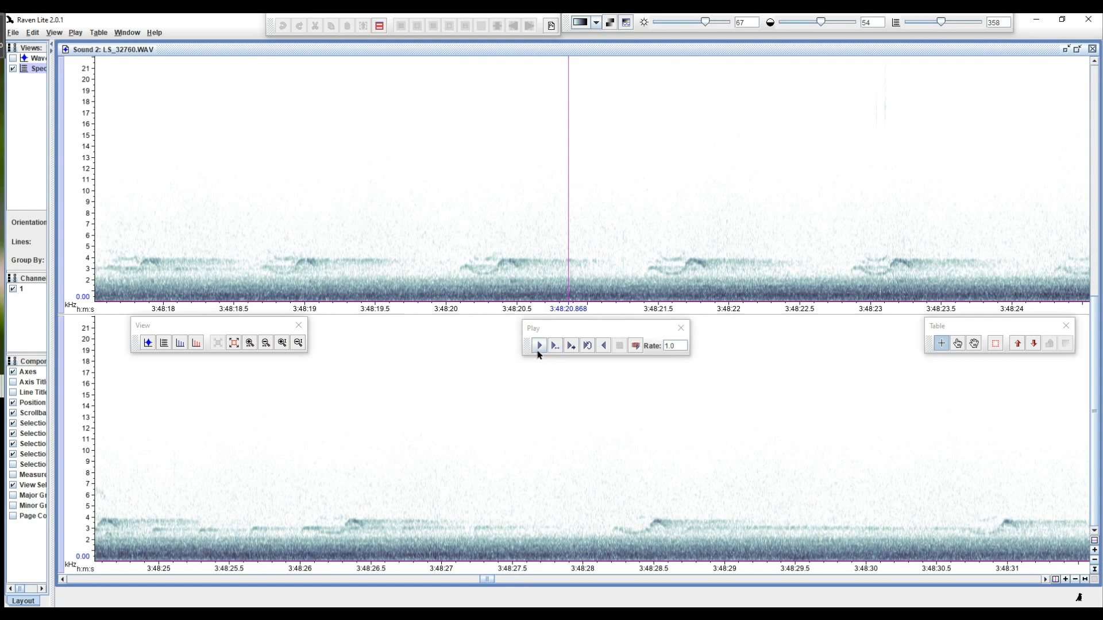
# - Listen to the calls from about 3:48:20 with scrolling playback, and play the visible section around 3:48:31 before stopping
pyautogui.click(571, 348)
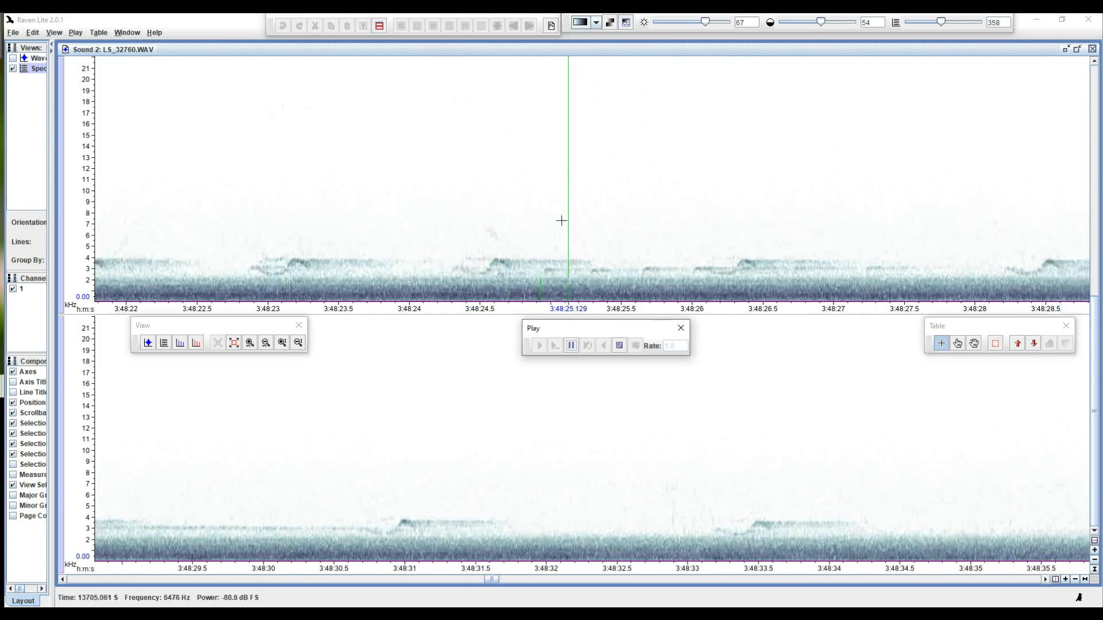
pyautogui.click(619, 345)
pyautogui.click(554, 347)
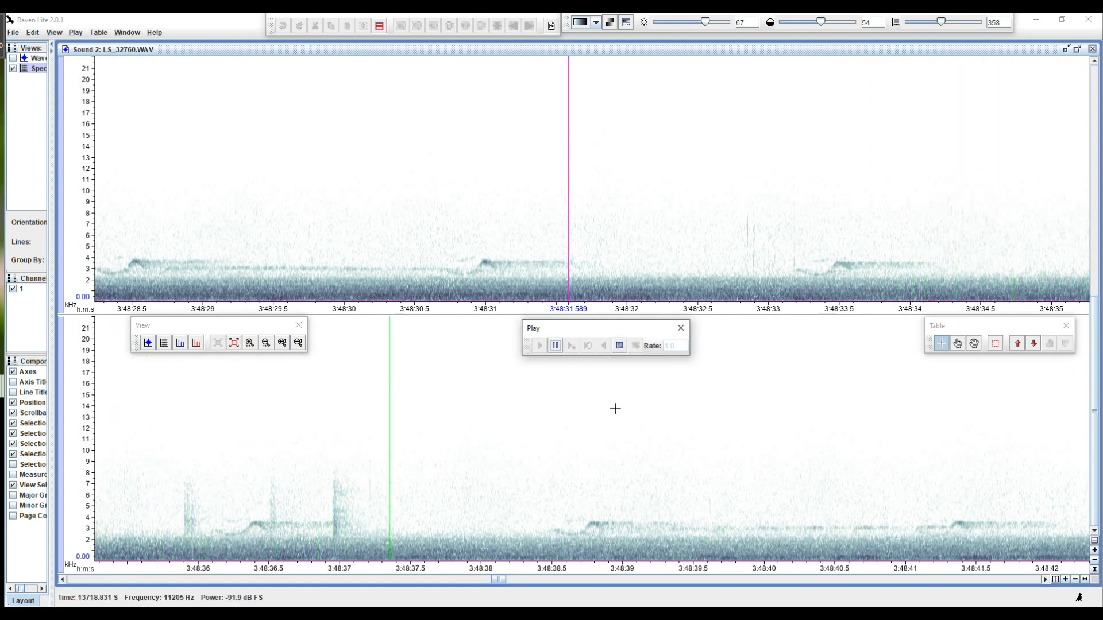
pyautogui.click(619, 347)
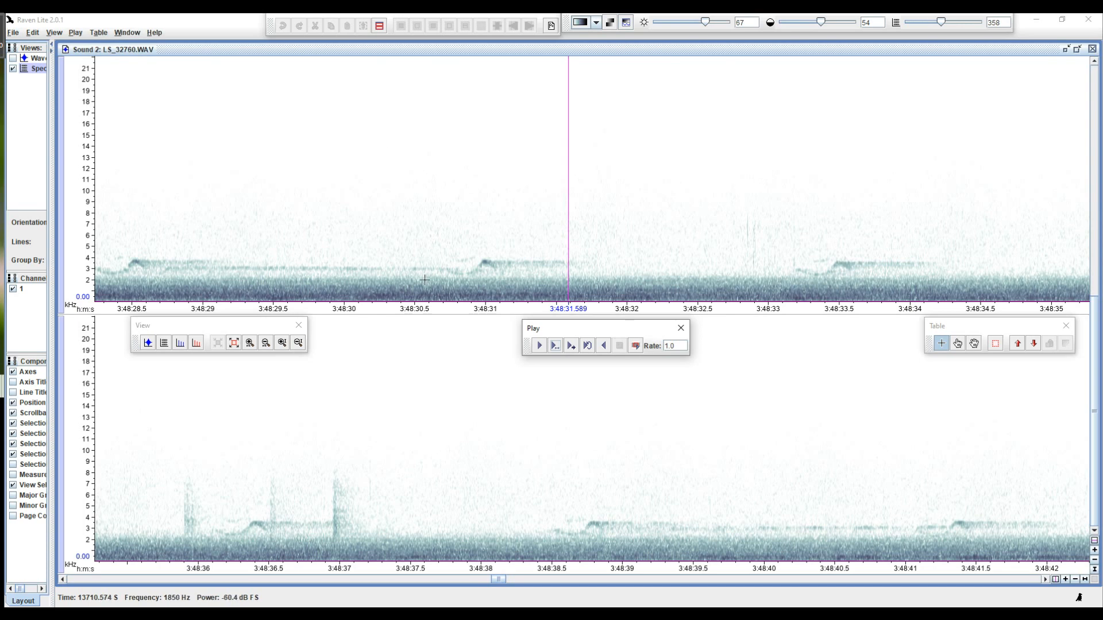
# - Select about 3:48:30.2 to 3:48:32.4 from 2 to 16 kHz, loop it with Filtered Play, and clear the selection
pyautogui.moveTo(378, 123); pyautogui.dragTo(682, 281)
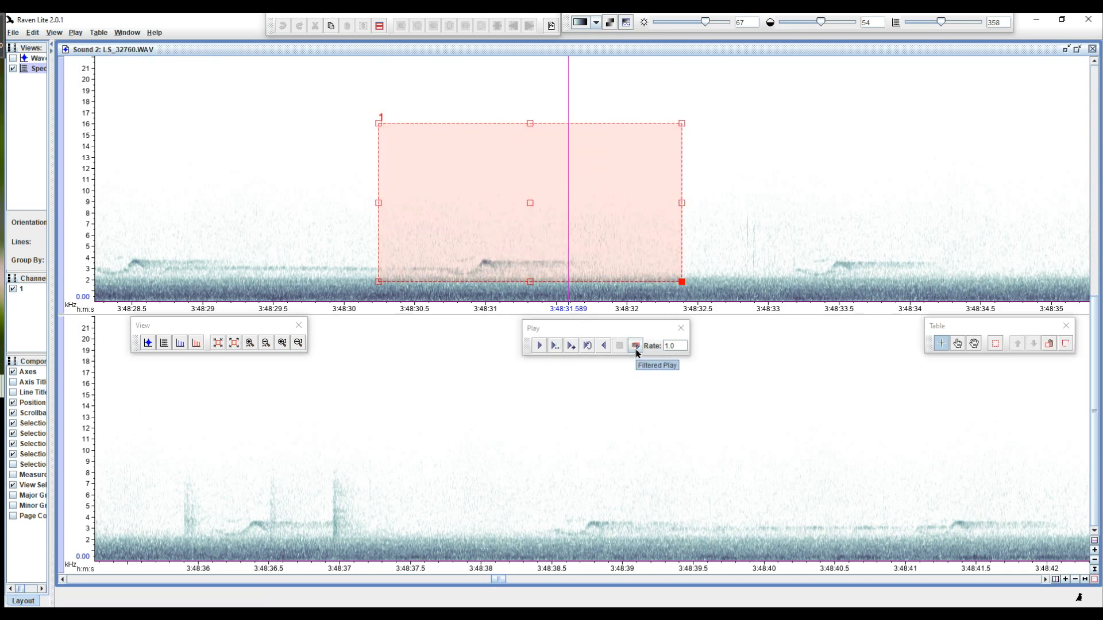
pyautogui.click(635, 349)
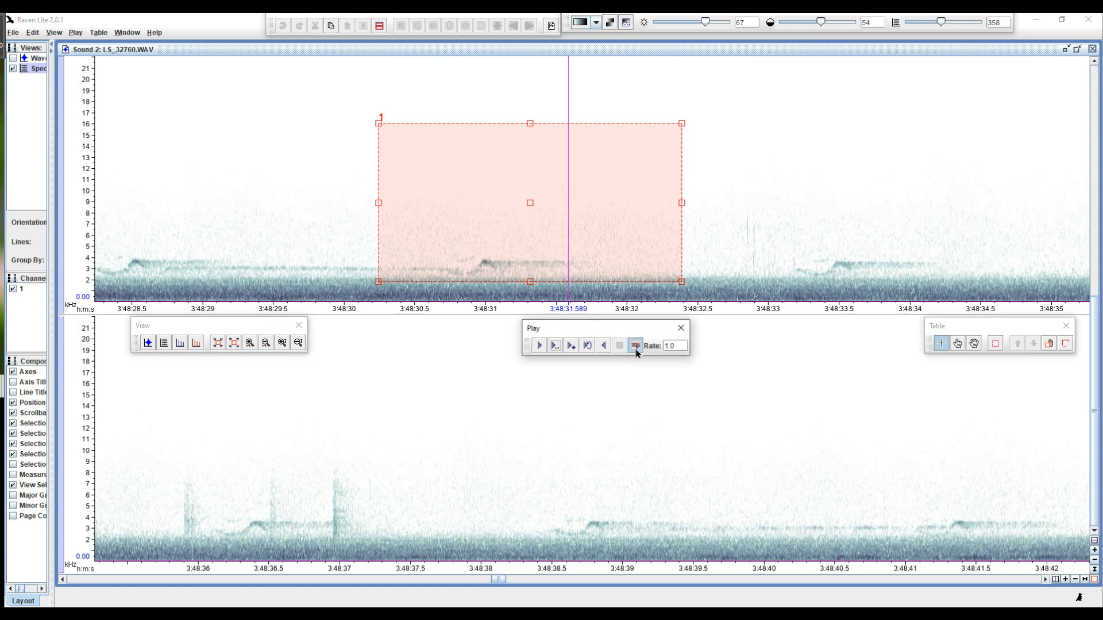
pyautogui.click(587, 345)
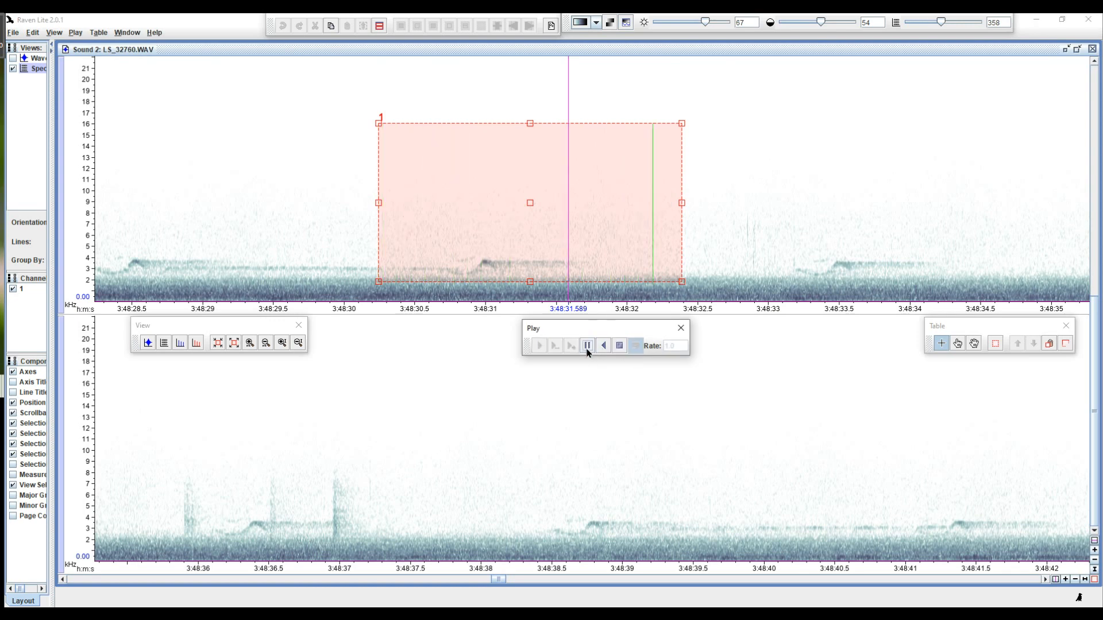
pyautogui.click(619, 349)
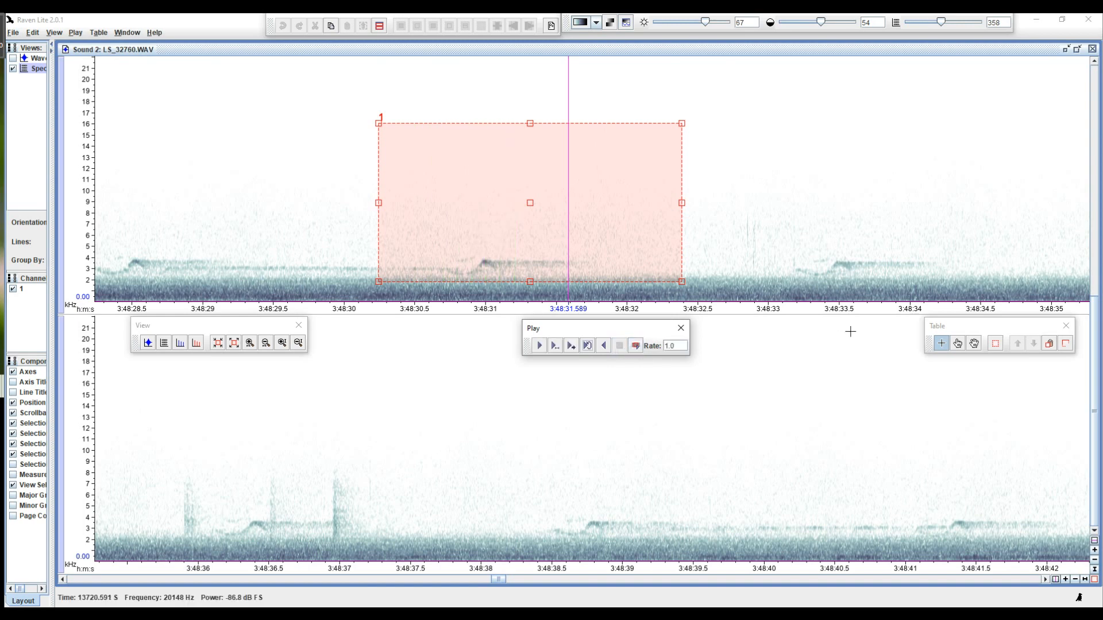
pyautogui.click(1066, 344)
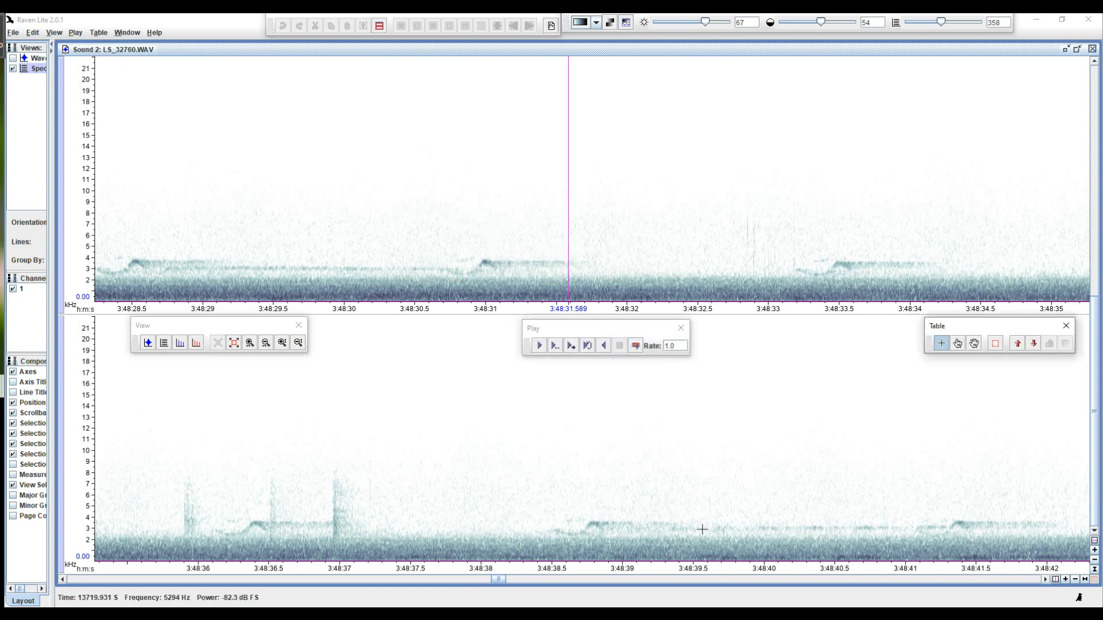
# - Return to the start of the current page at 3:41:53.6 and show the page controls
pyautogui.moveTo(495, 580); pyautogui.dragTo(528, 581)
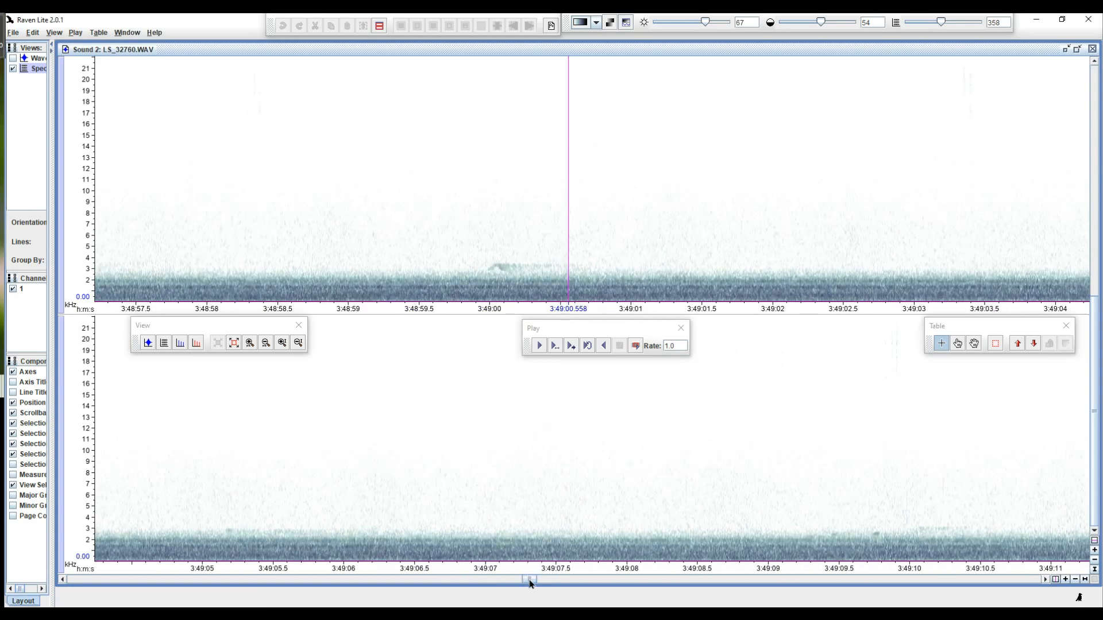
pyautogui.moveTo(529, 583); pyautogui.dragTo(401, 581)
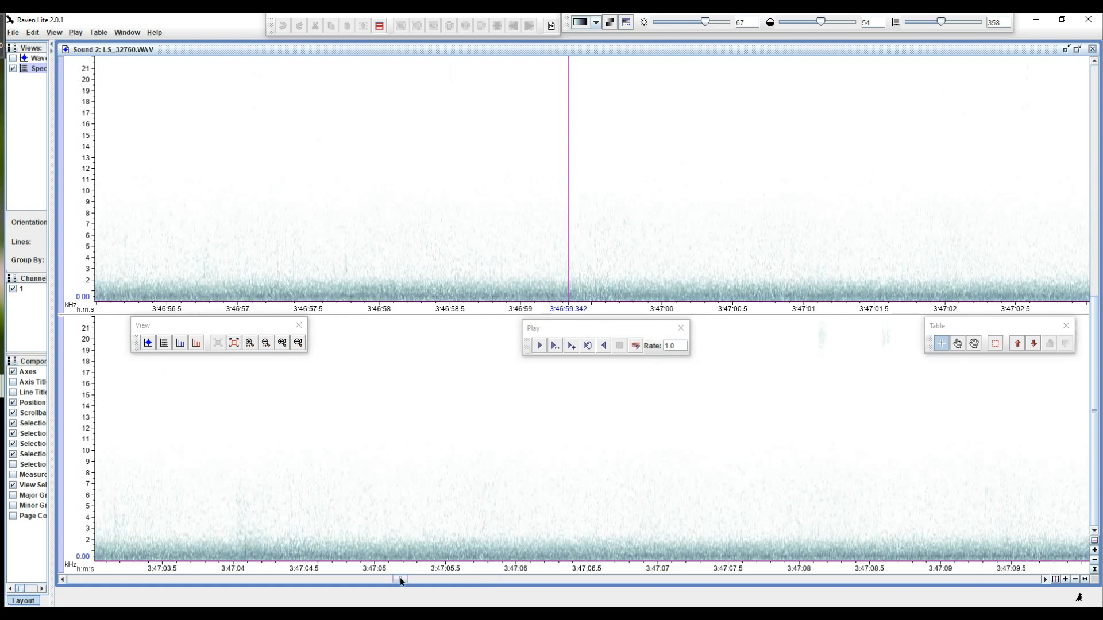
pyautogui.moveTo(389, 582); pyautogui.dragTo(74, 583)
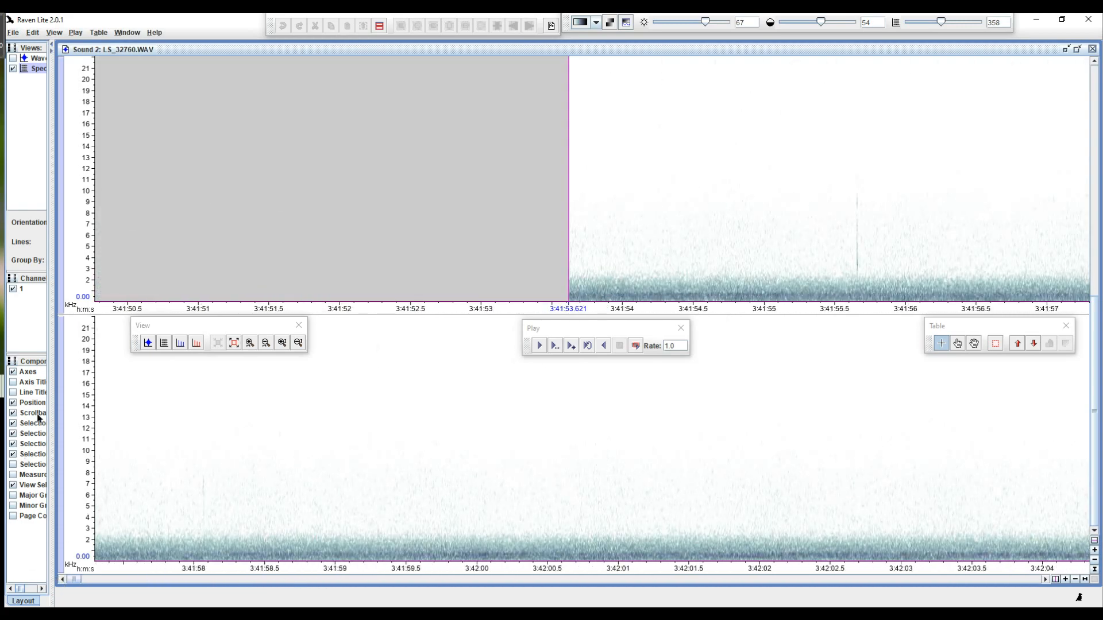
pyautogui.click(13, 516)
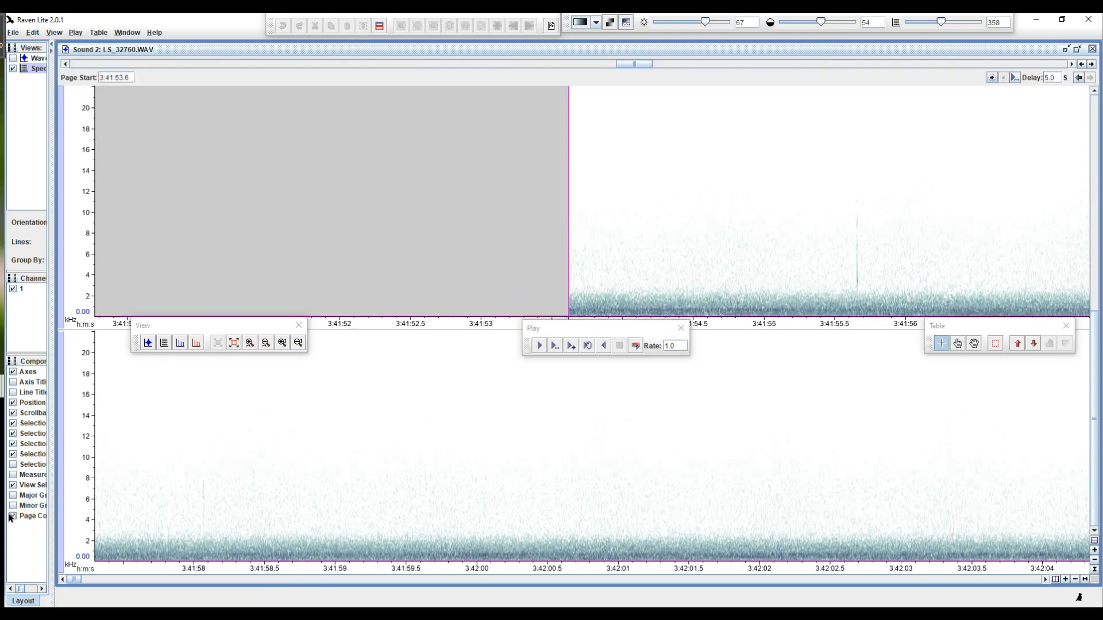
# - Return to the start of the recording and save the current sound window layout as a preset named MONO
pyautogui.moveTo(632, 65); pyautogui.dragTo(51, 95)
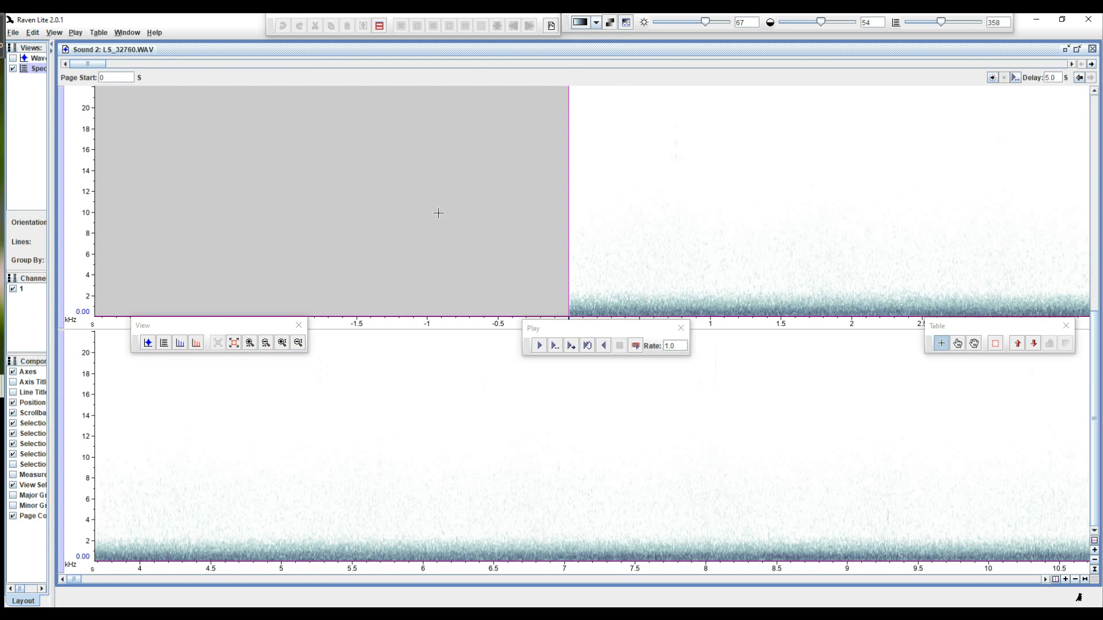
pyautogui.rightClick(463, 214)
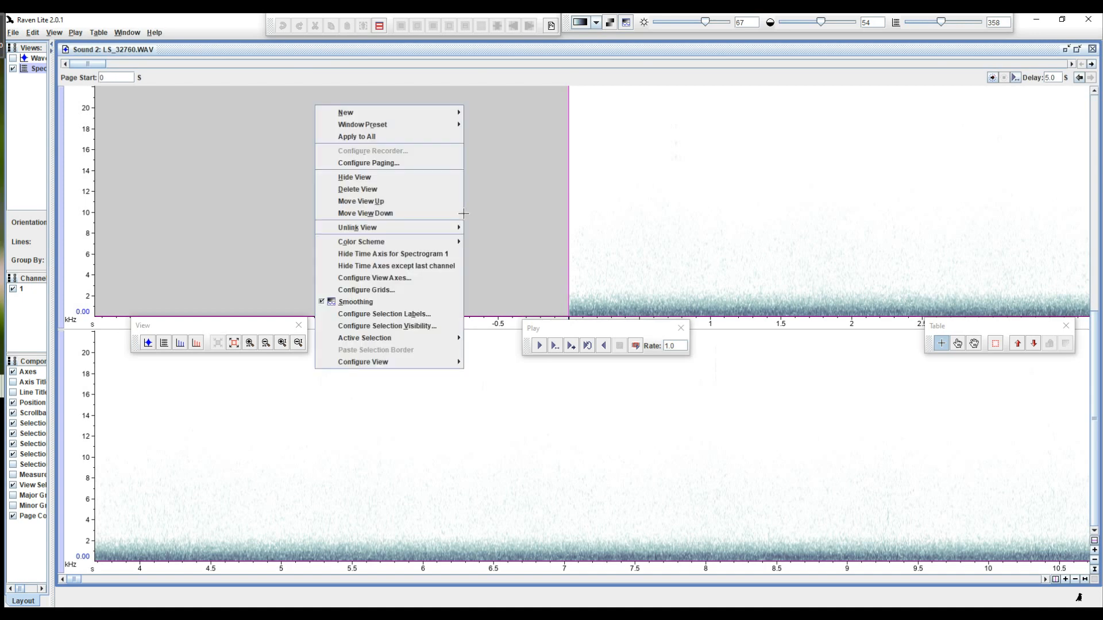
pyautogui.moveTo(428, 127)
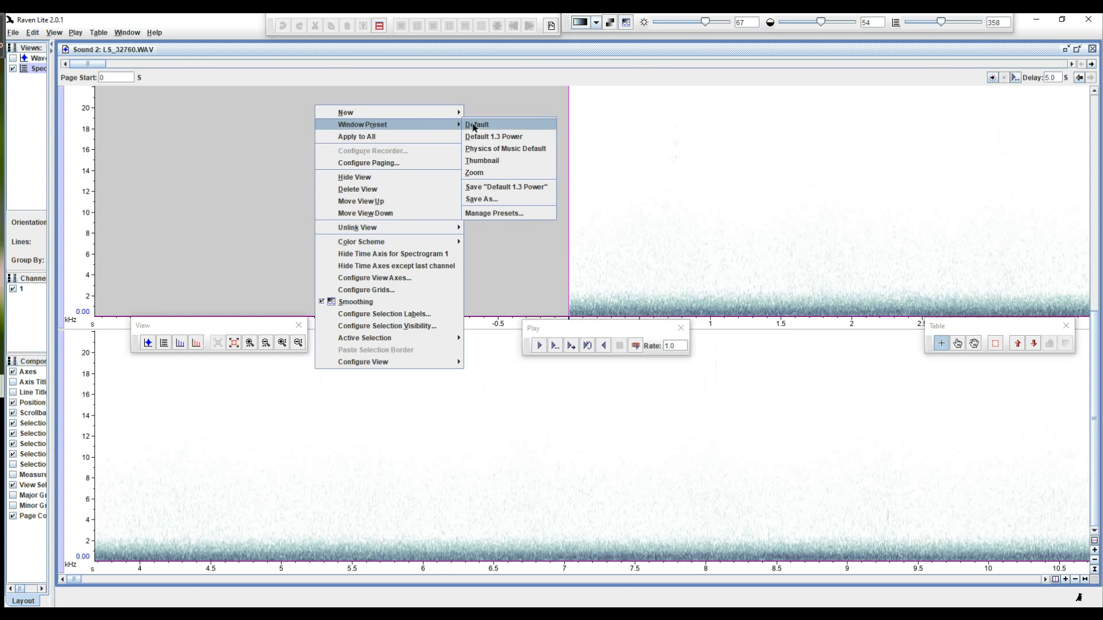
pyautogui.click(487, 200)
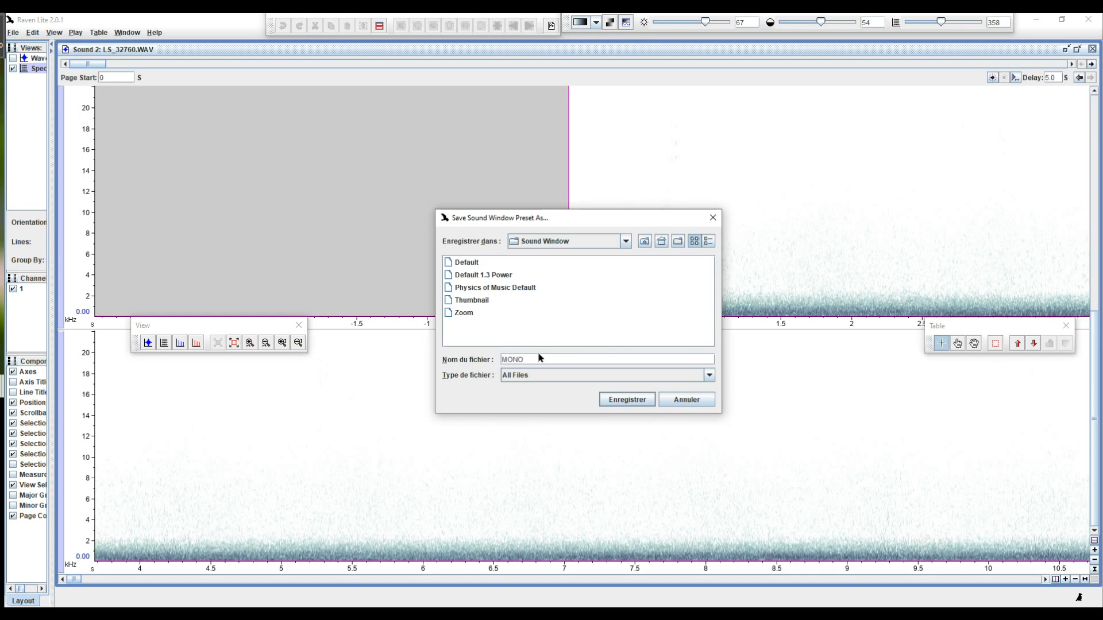
pyautogui.click(627, 401)
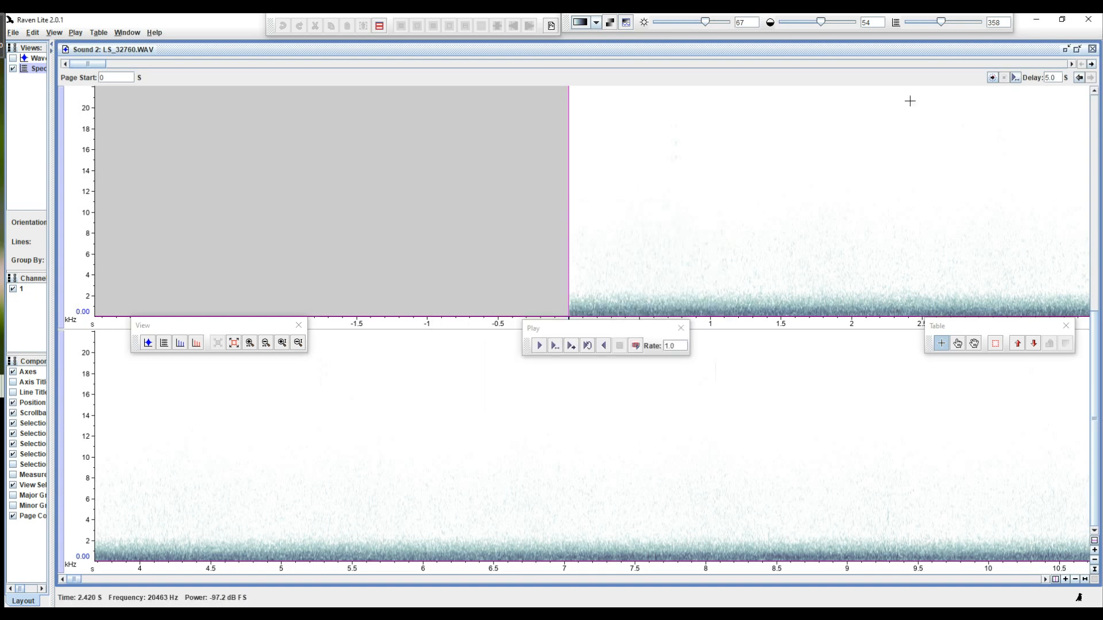
# - Close the sound window and reopen LS_32760.WAV as a paged sound using the MONO window preset
pyautogui.click(1093, 50)
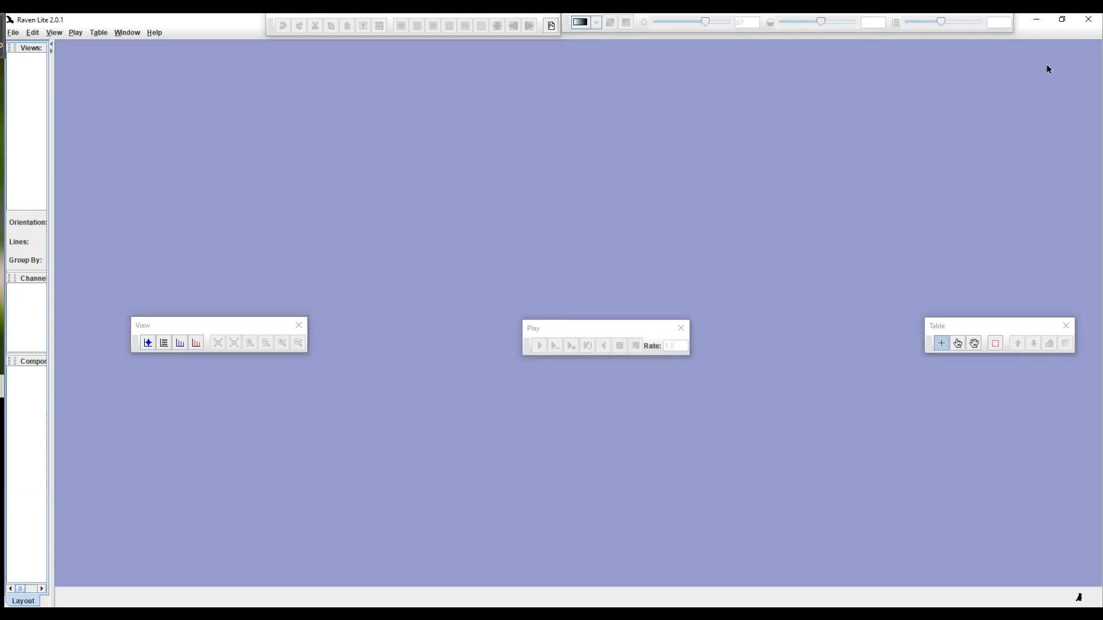
pyautogui.moveTo(1, 166); pyautogui.dragTo(605, 239)
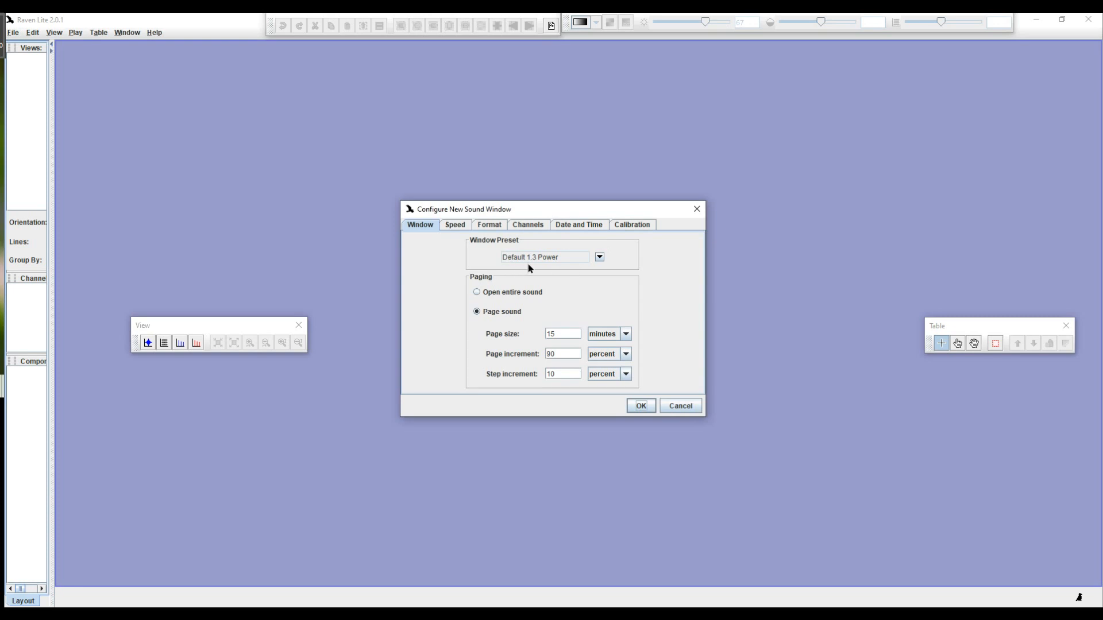
pyautogui.click(599, 258)
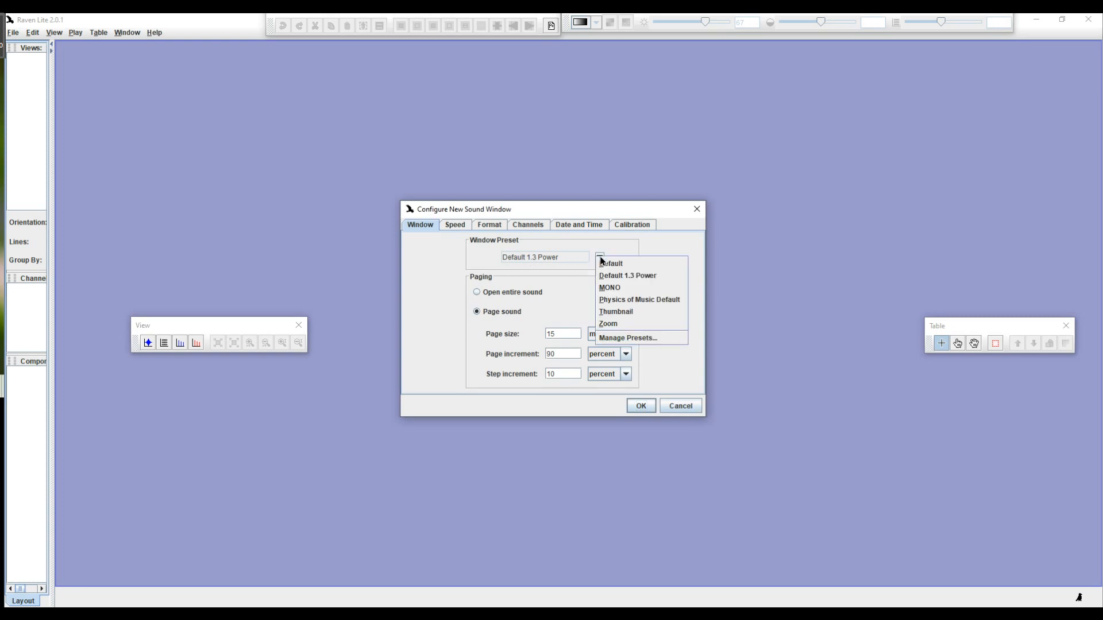
pyautogui.click(610, 287)
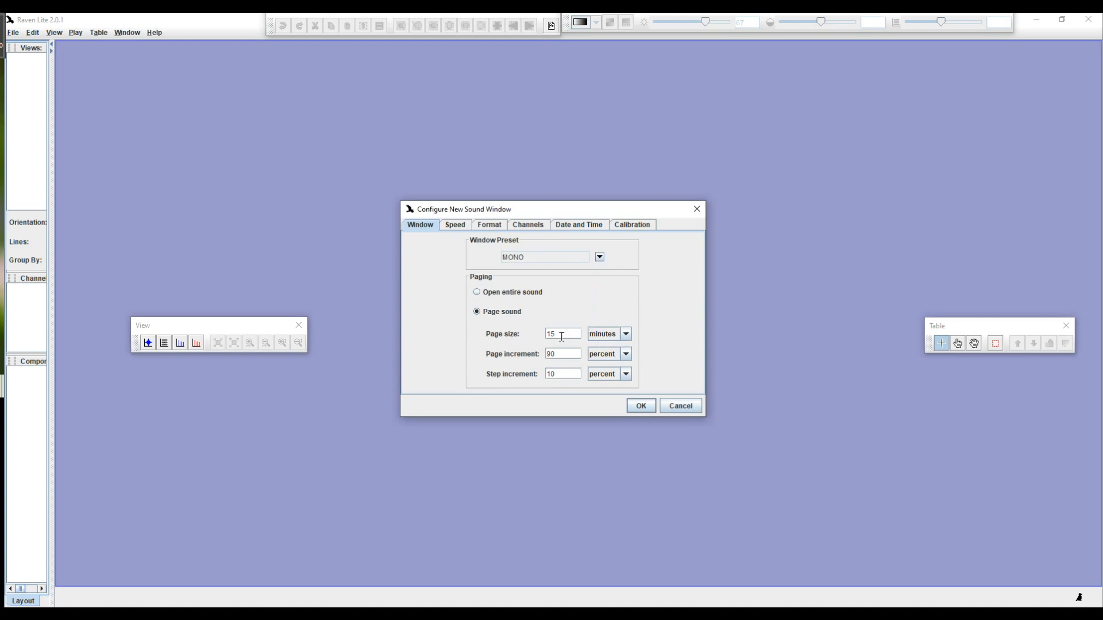
pyautogui.click(642, 407)
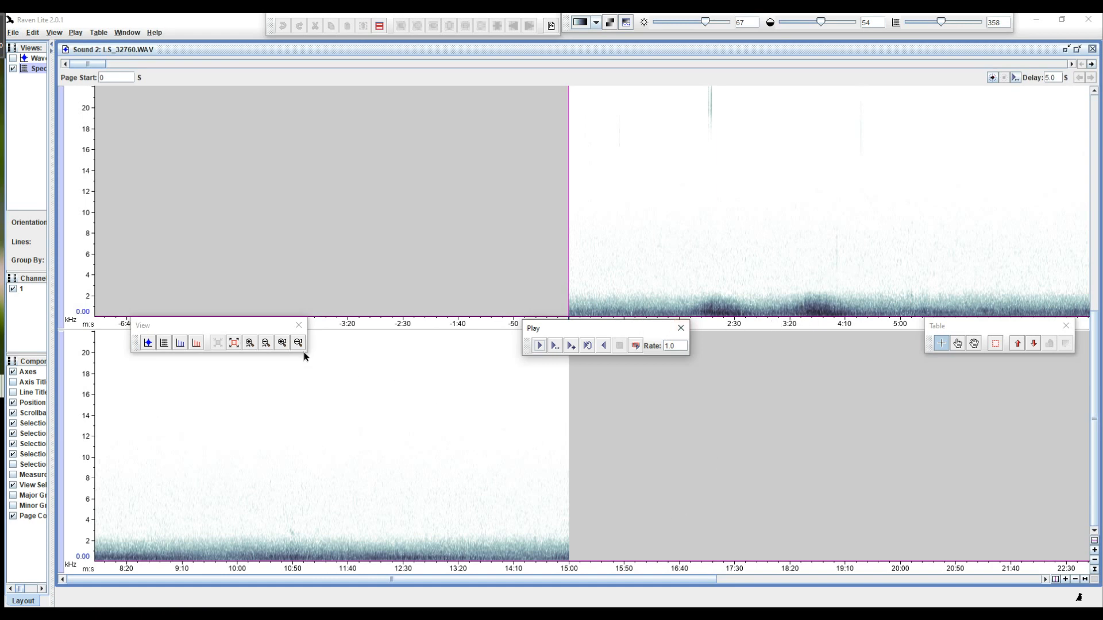
# - Zoom in on the time axis at the start of the recording until each line spans about 7 seconds
pyautogui.click(250, 343)
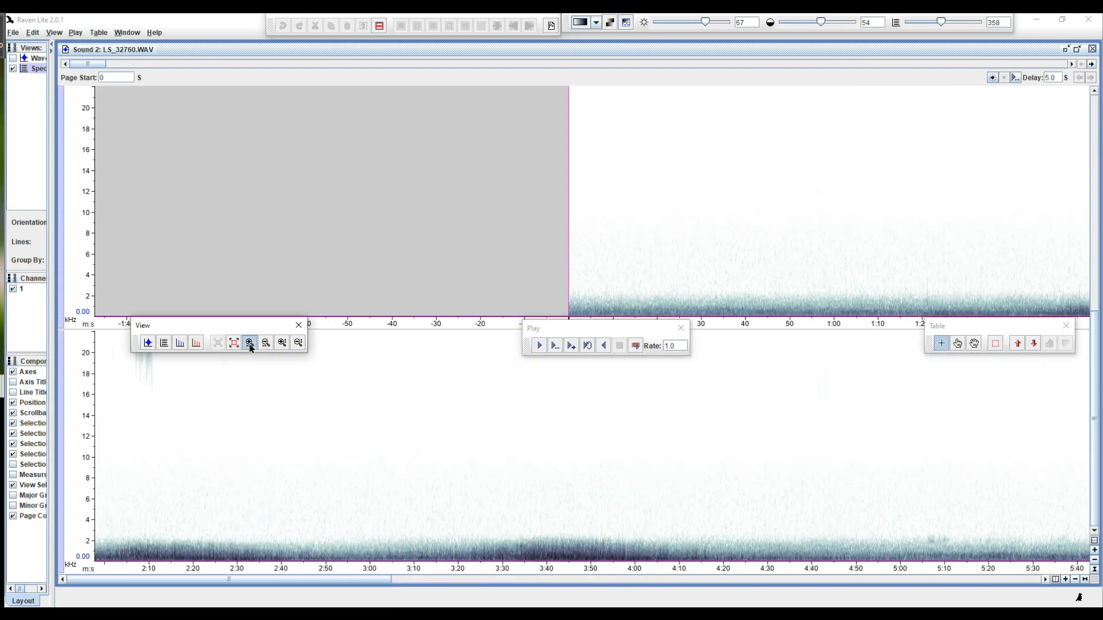
pyautogui.click(249, 346)
pyautogui.click(250, 346)
pyautogui.click(250, 346)
pyautogui.click(250, 346)
pyautogui.click(250, 346)
pyautogui.click(250, 346)
pyautogui.click(250, 346)
pyautogui.click(250, 345)
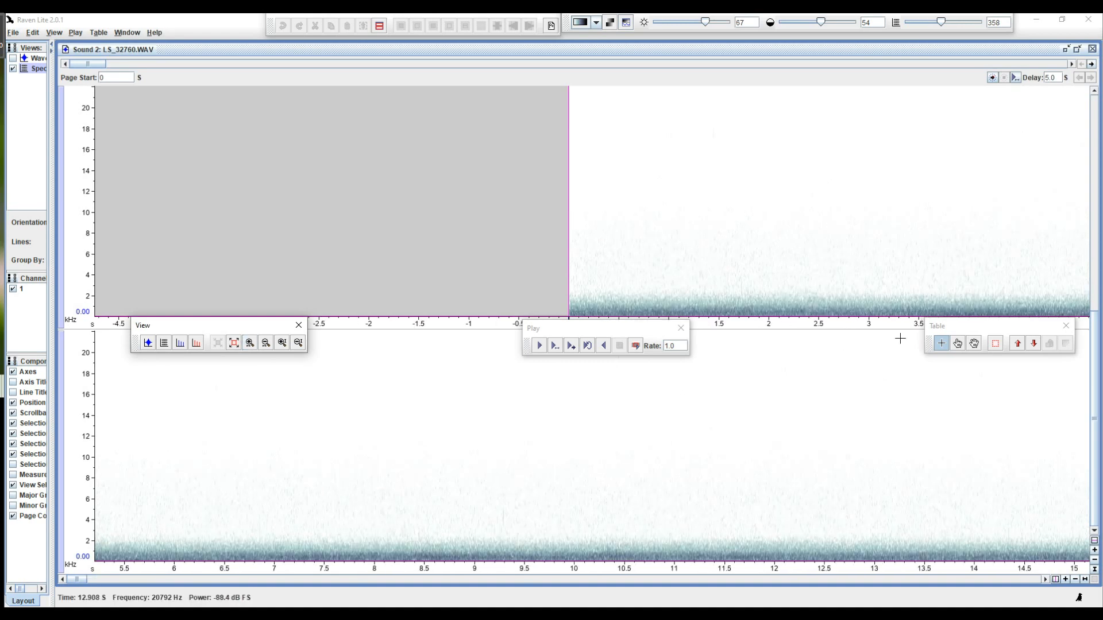
pyautogui.moveTo(988, 327); pyautogui.dragTo(991, 344)
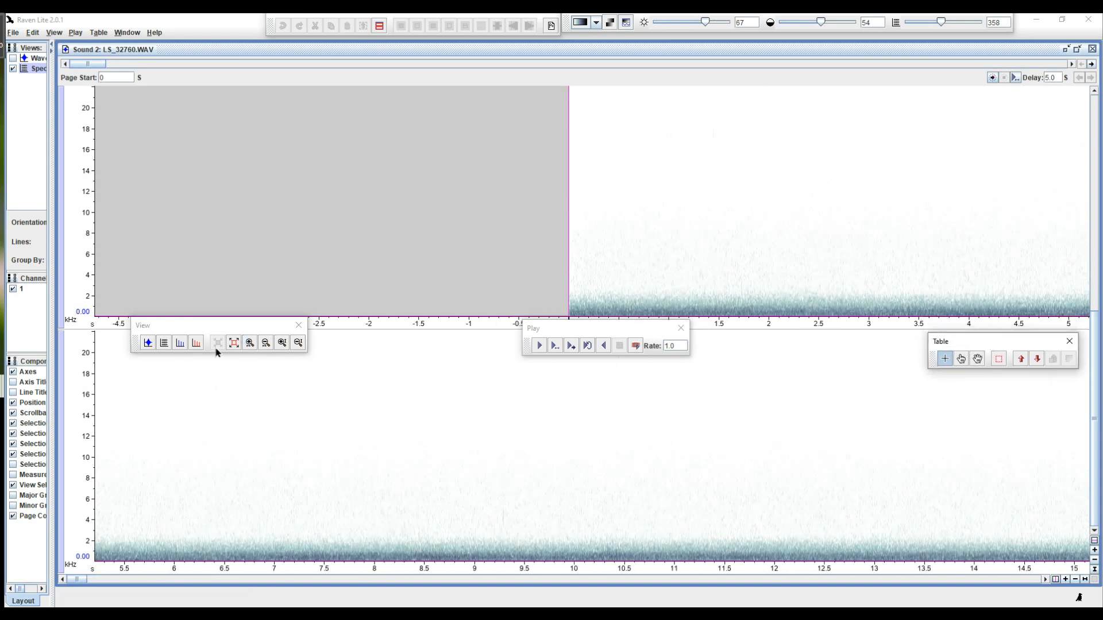
pyautogui.click(250, 344)
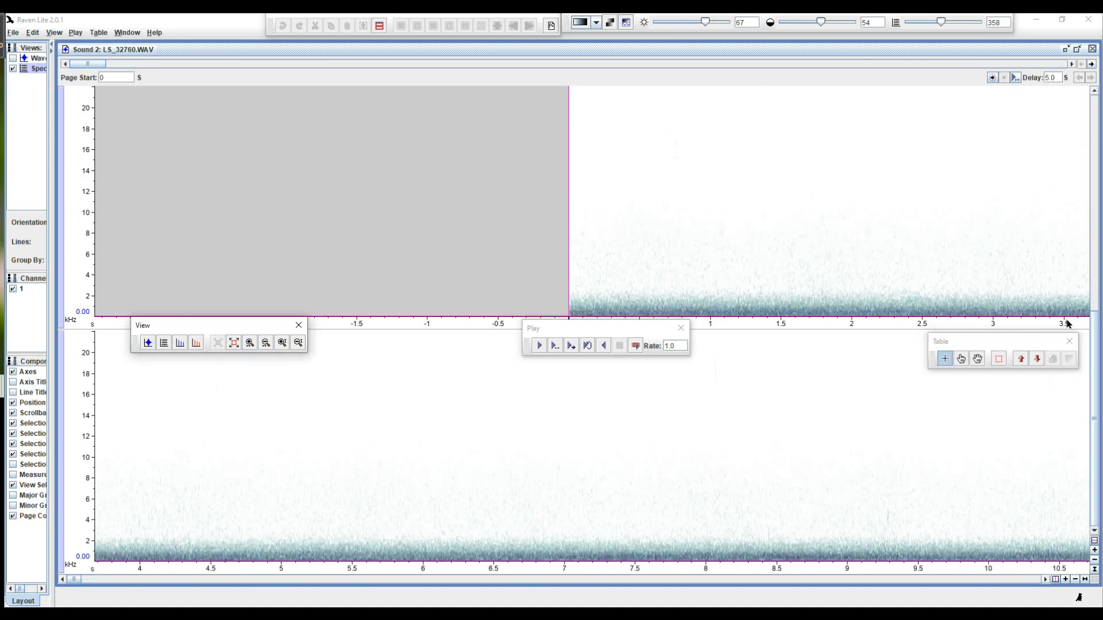
# - Reposition the floating Play and Table toolbars slightly and hide the page controls
pyautogui.moveTo(635, 335); pyautogui.dragTo(631, 339)
pyautogui.moveTo(991, 342); pyautogui.dragTo(995, 331)
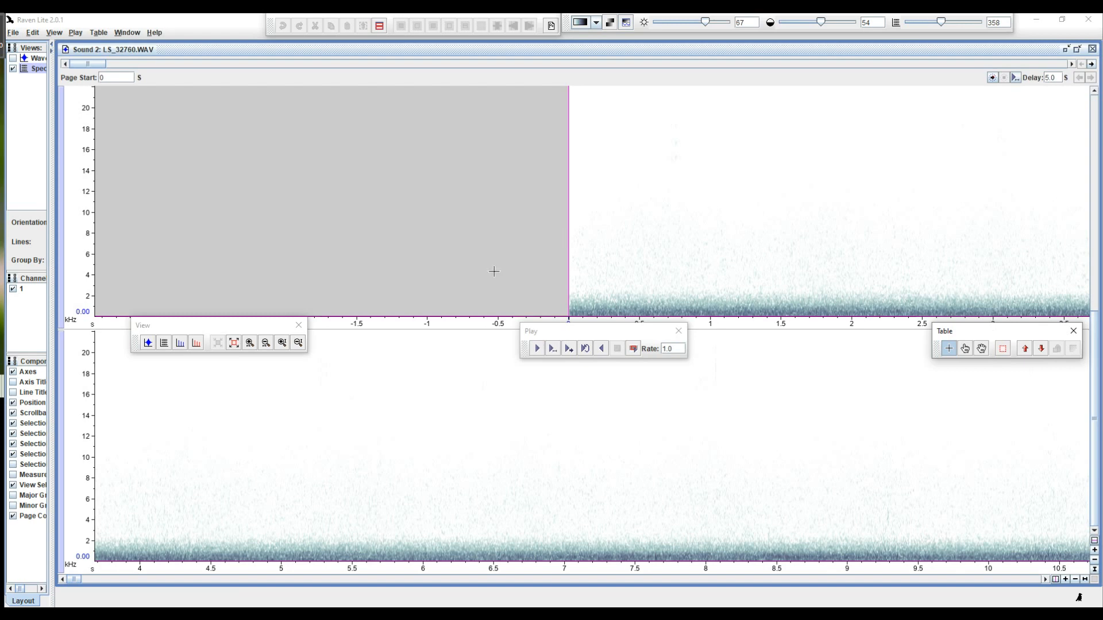
pyautogui.click(13, 516)
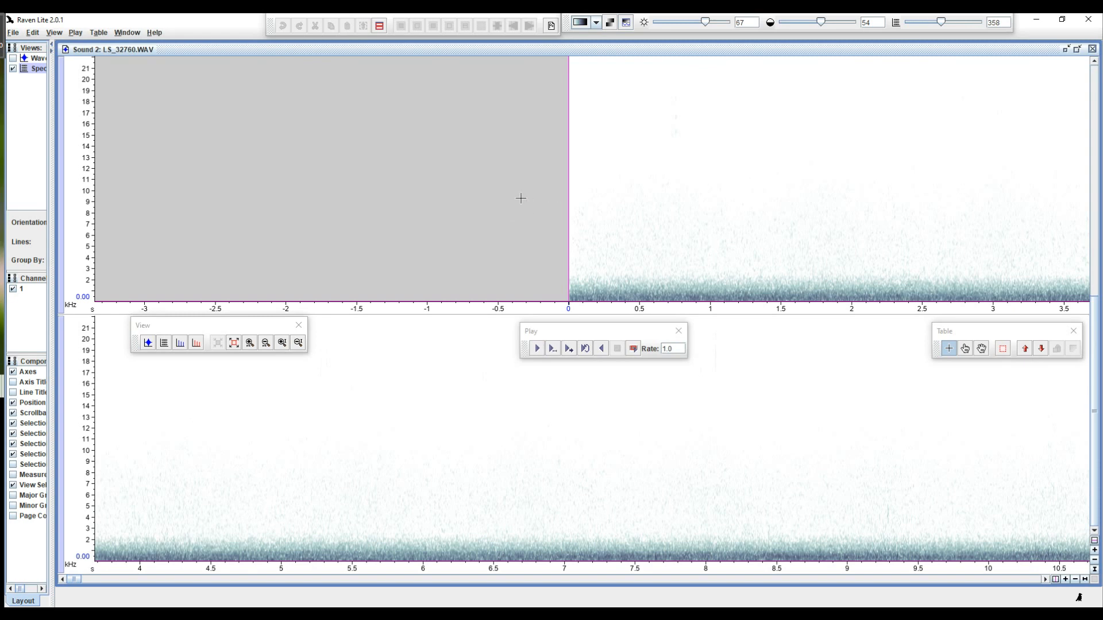
# - Close the sound window and open the stereo recording LS_36183.WAV as a paged sound with the Default 1.3 Power preset
pyautogui.click(1093, 49)
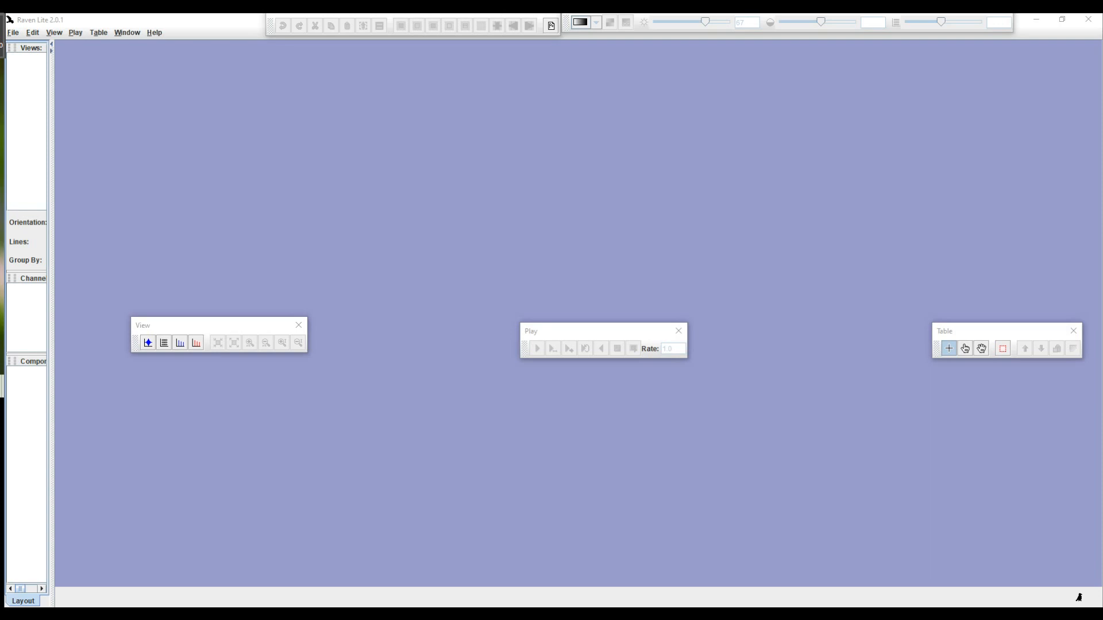
pyautogui.moveTo(52, 217); pyautogui.dragTo(530, 238)
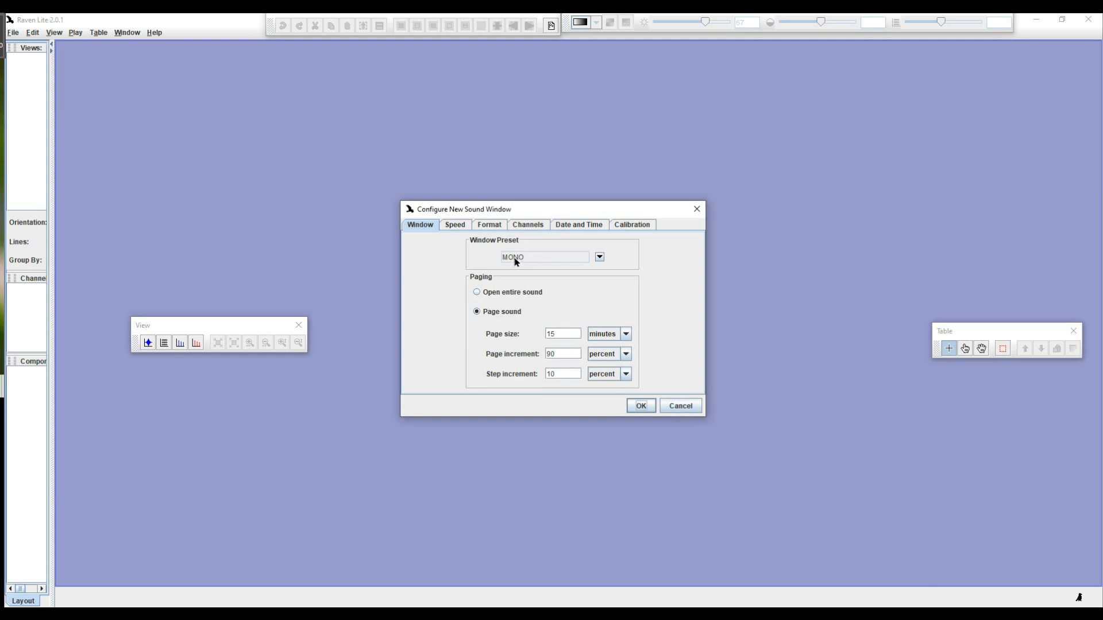
pyautogui.click(600, 258)
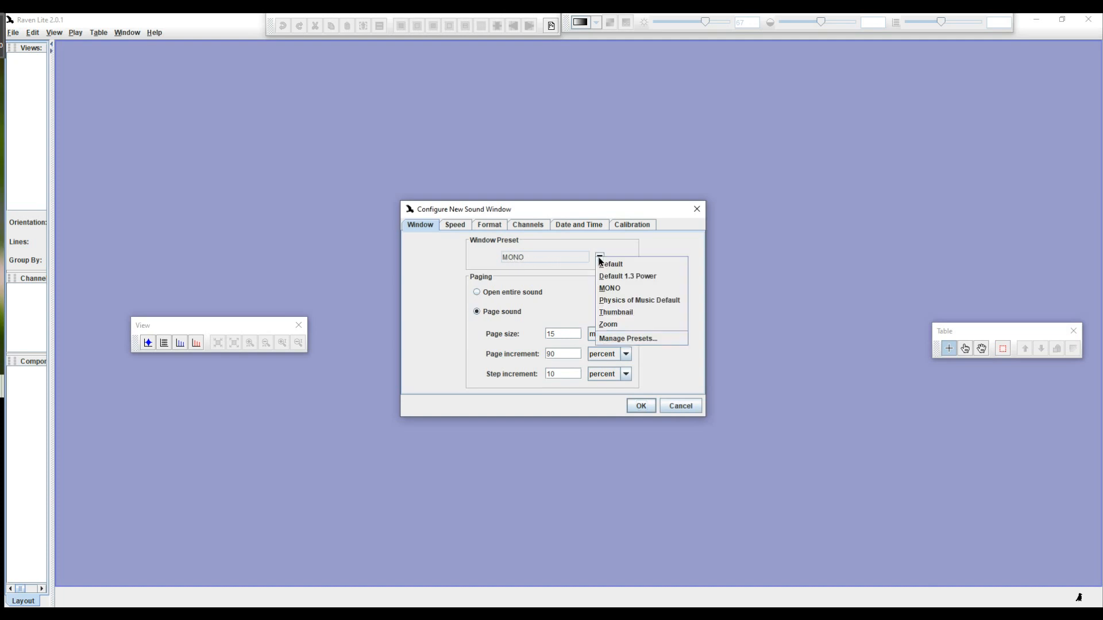
pyautogui.click(605, 276)
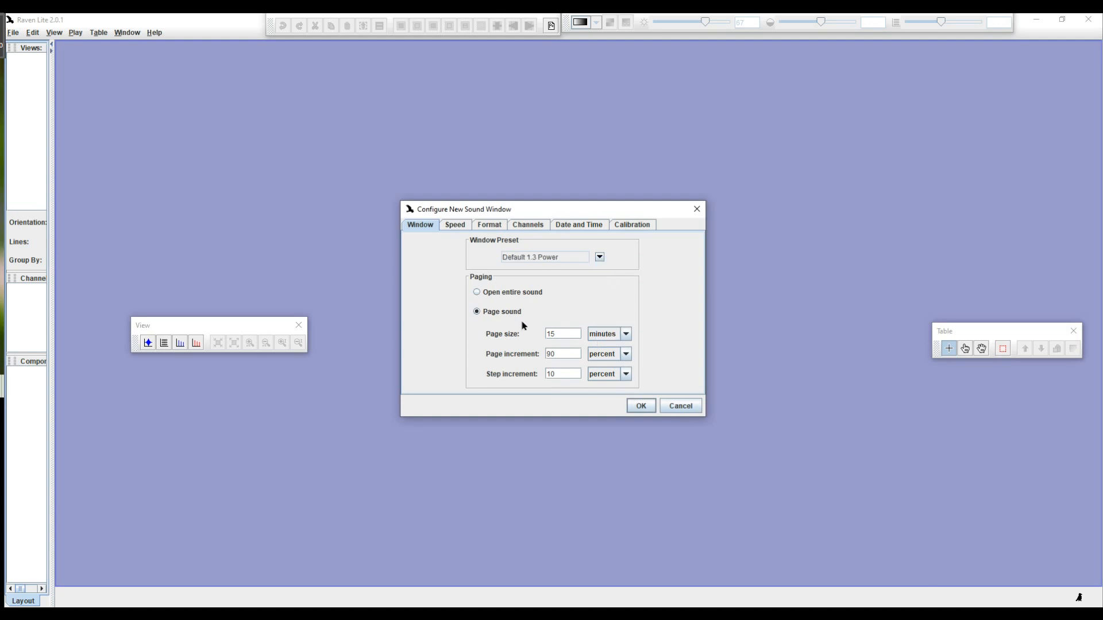
pyautogui.click(640, 405)
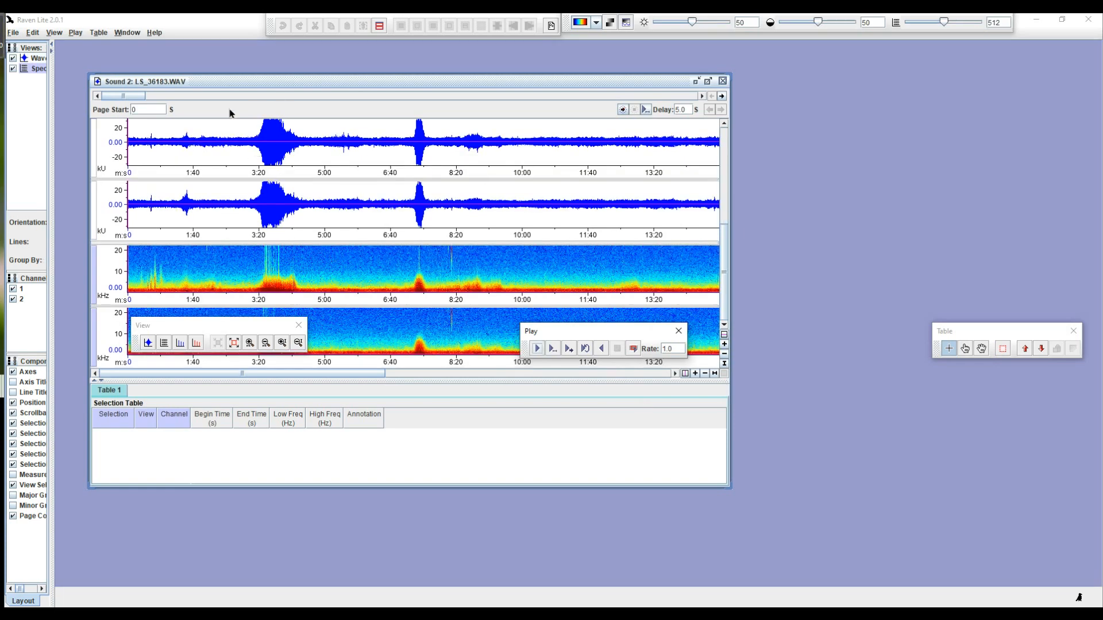
# - Hide the waveform views and the selection table, and maximize the sound window
pyautogui.click(12, 58)
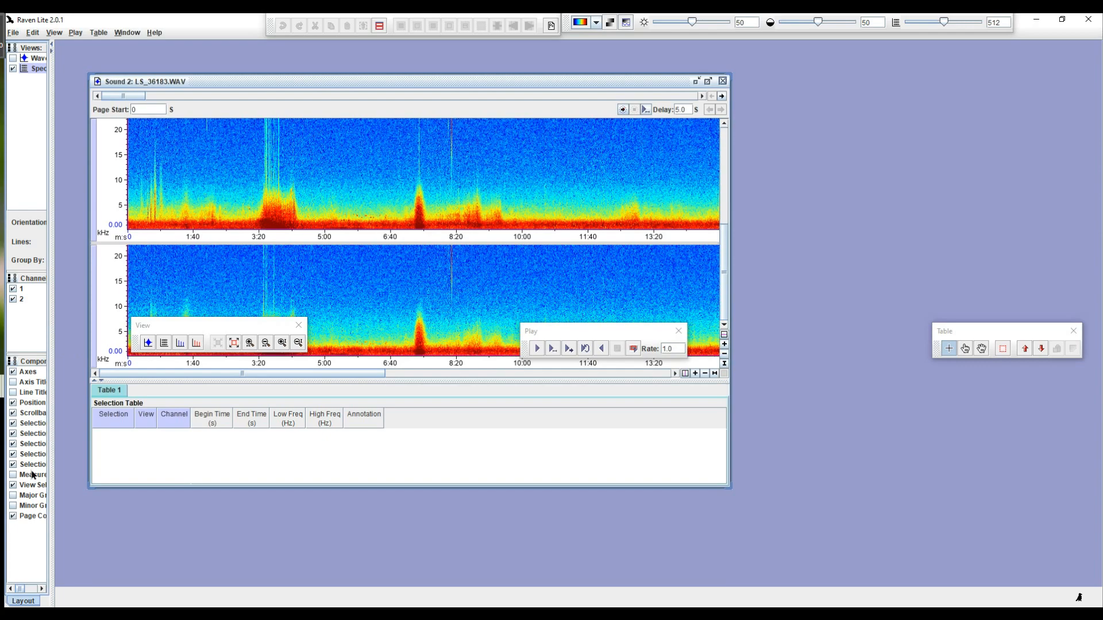
pyautogui.moveTo(52, 454); pyautogui.dragTo(74, 456)
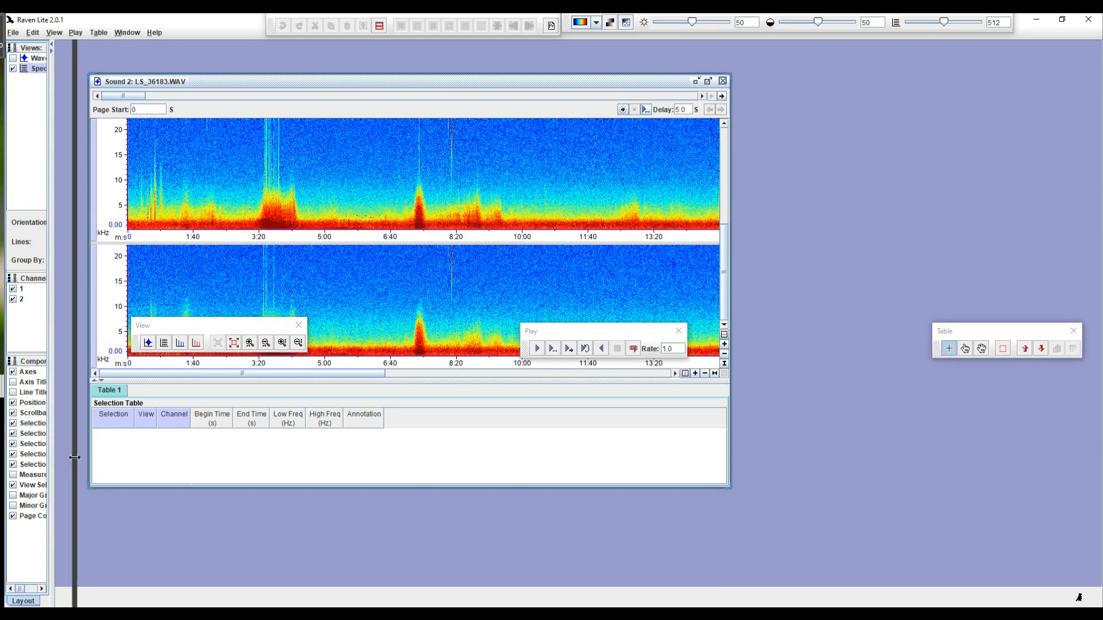
pyautogui.click(21, 467)
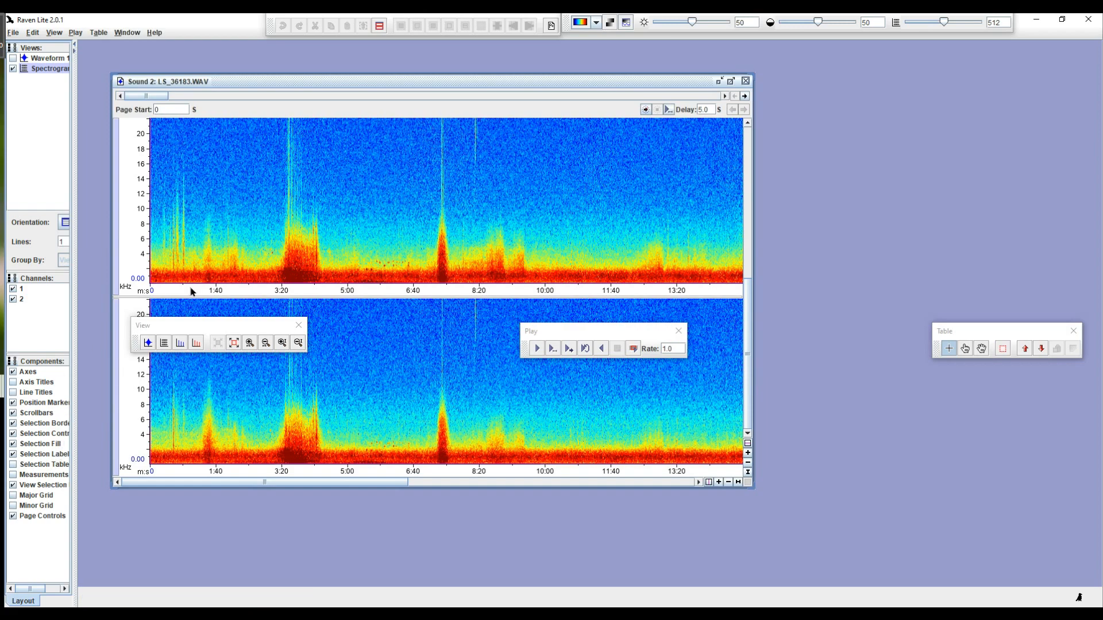
pyautogui.click(731, 81)
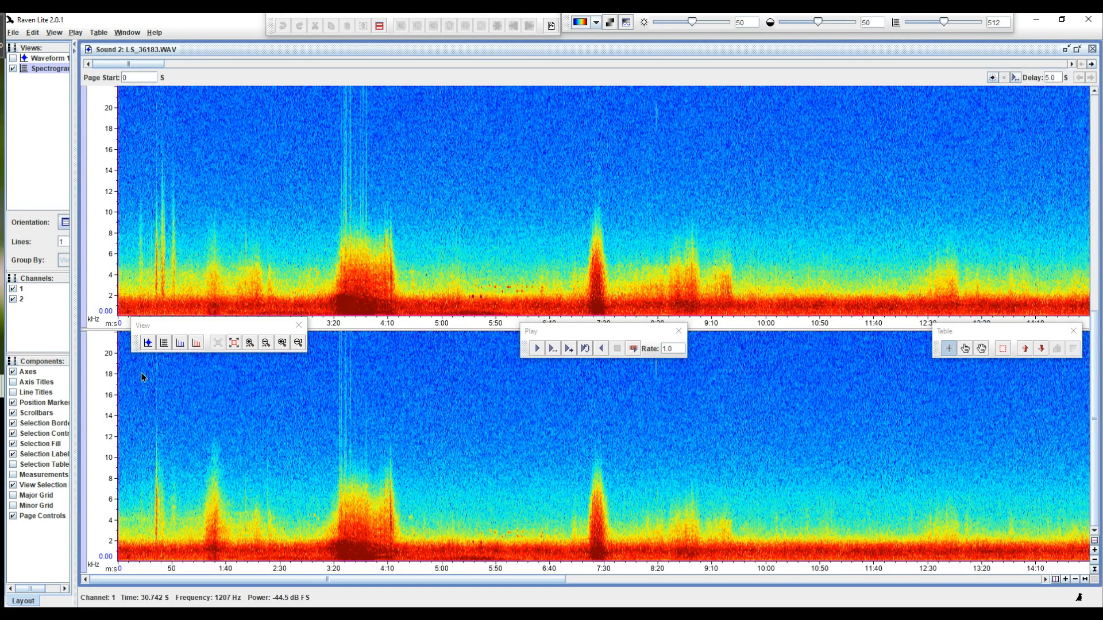
# - Hide the page controls and move the position marker to mid-view at about 6:58, restoring the narrow layout panel
pyautogui.click(14, 515)
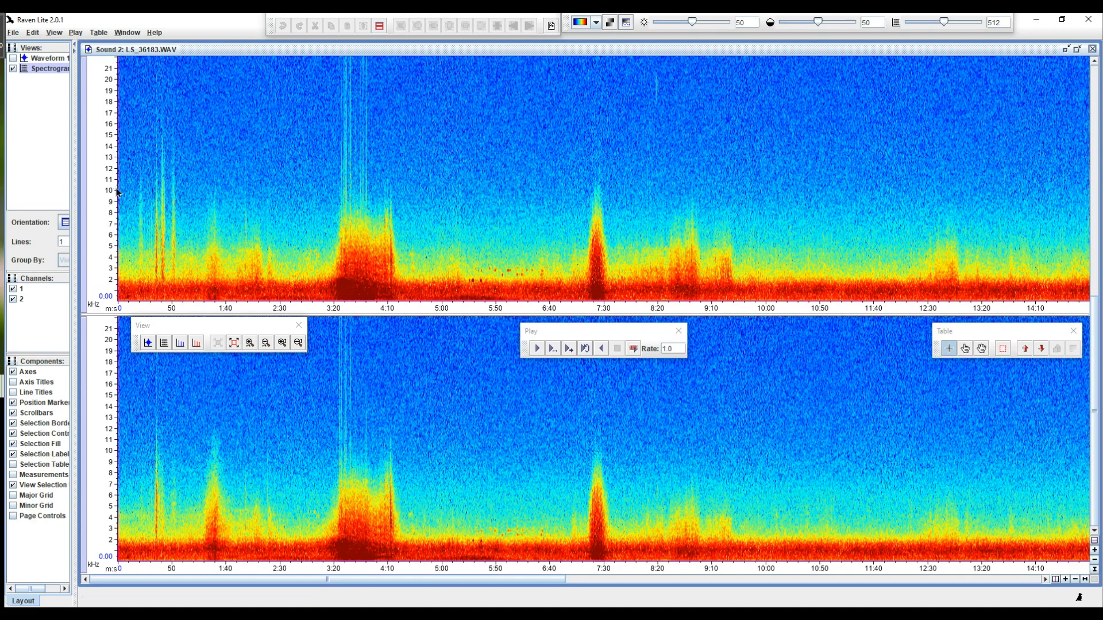
pyautogui.moveTo(118, 188); pyautogui.dragTo(569, 211)
pyautogui.moveTo(74, 334); pyautogui.dragTo(51, 345)
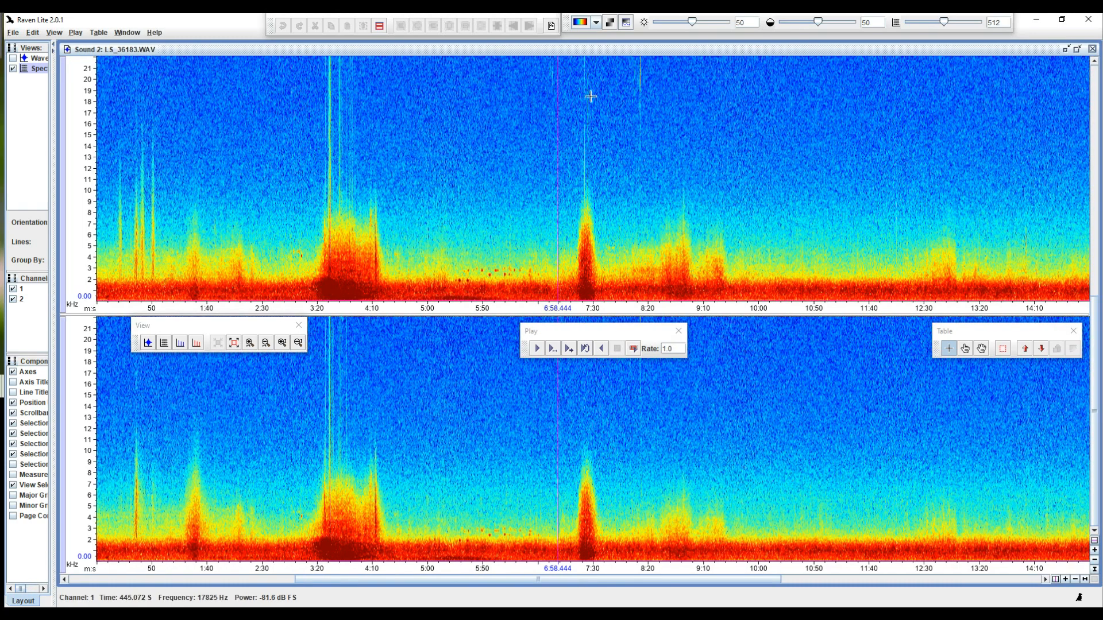
# - Switch both spectrograms to the pale blue-green-to-black colour scheme and set the brightness to 67
pyautogui.click(596, 27)
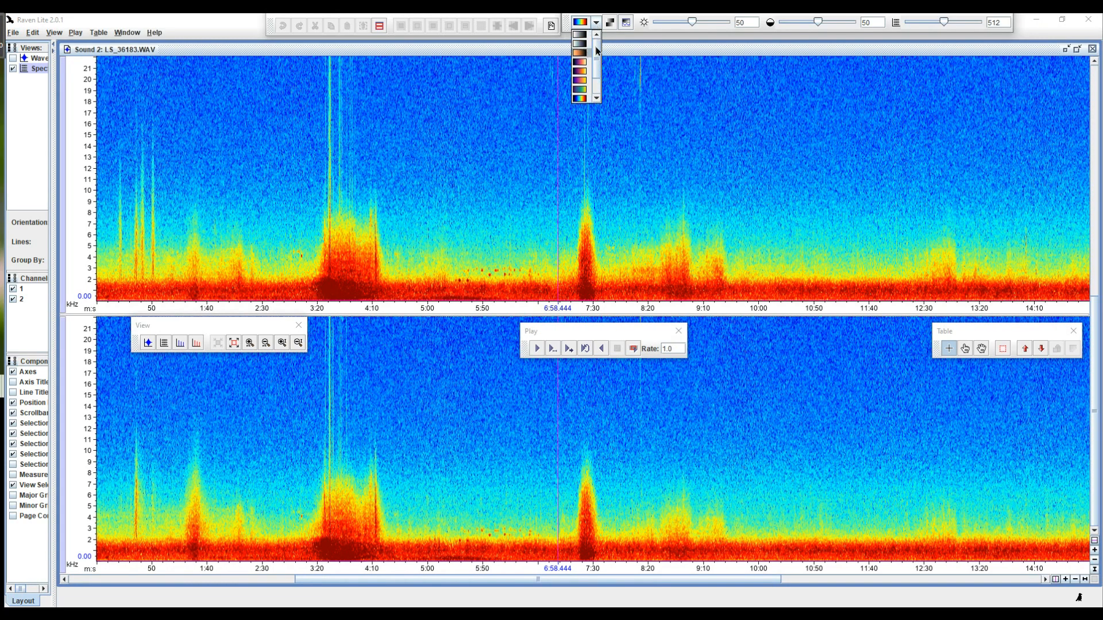
pyautogui.click(583, 46)
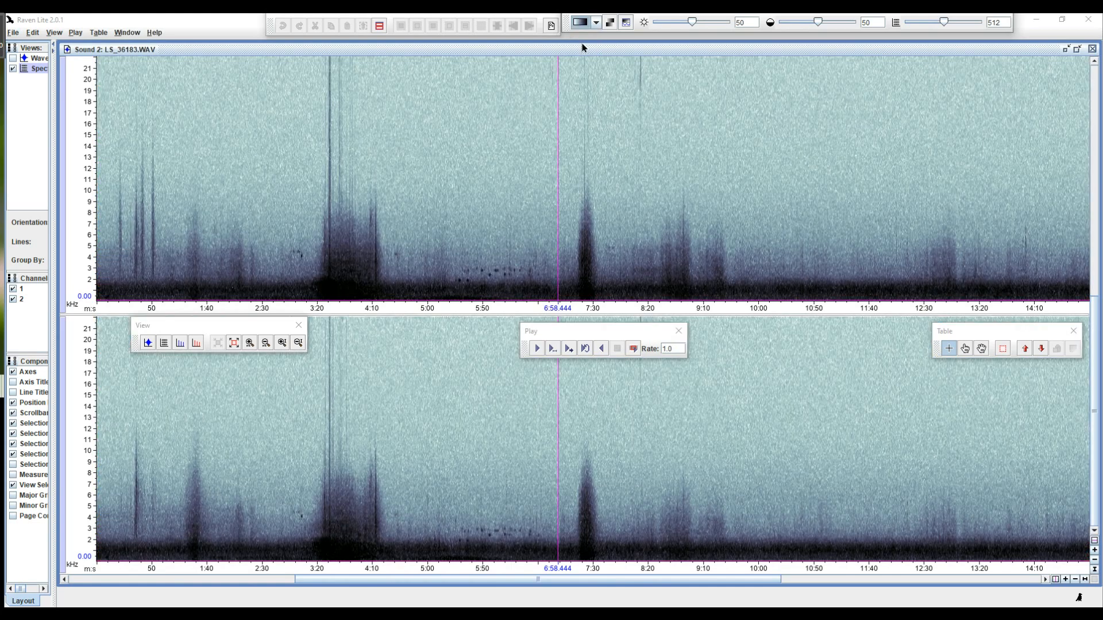
pyautogui.doubleClick(749, 22)
pyautogui.write('67')
pyautogui.press('Return')
# - Set the spectrogram contrast to 54 and the focus (spectrogram window size) to 358
pyautogui.moveTo(878, 21); pyautogui.dragTo(853, 22)
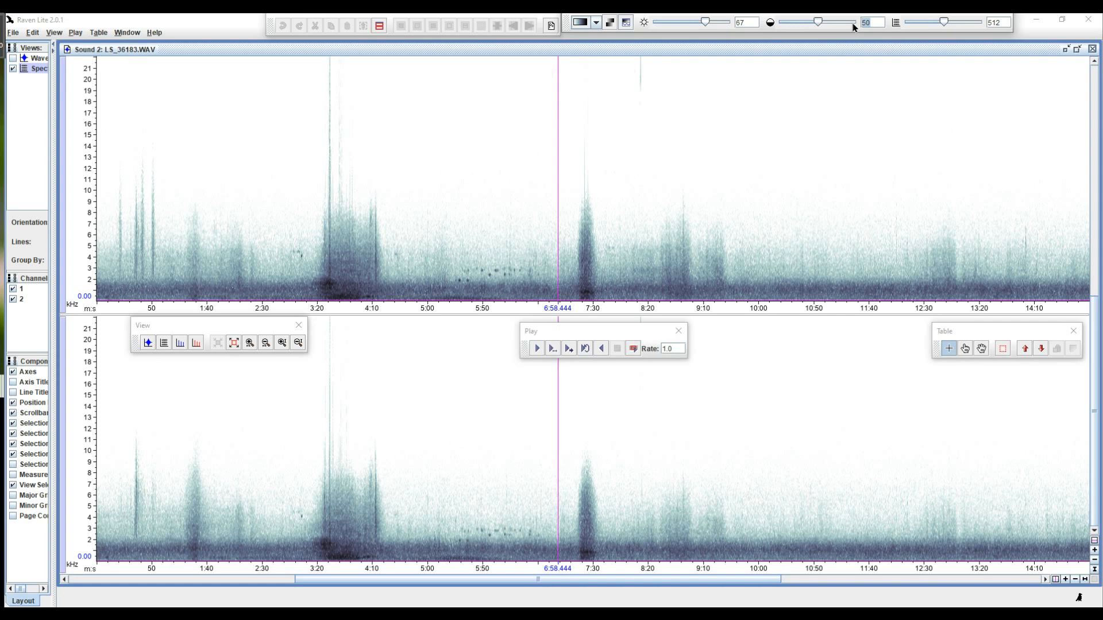
pyautogui.write('54')
pyautogui.press('Return')
pyautogui.doubleClick(1000, 23)
pyautogui.write('3')
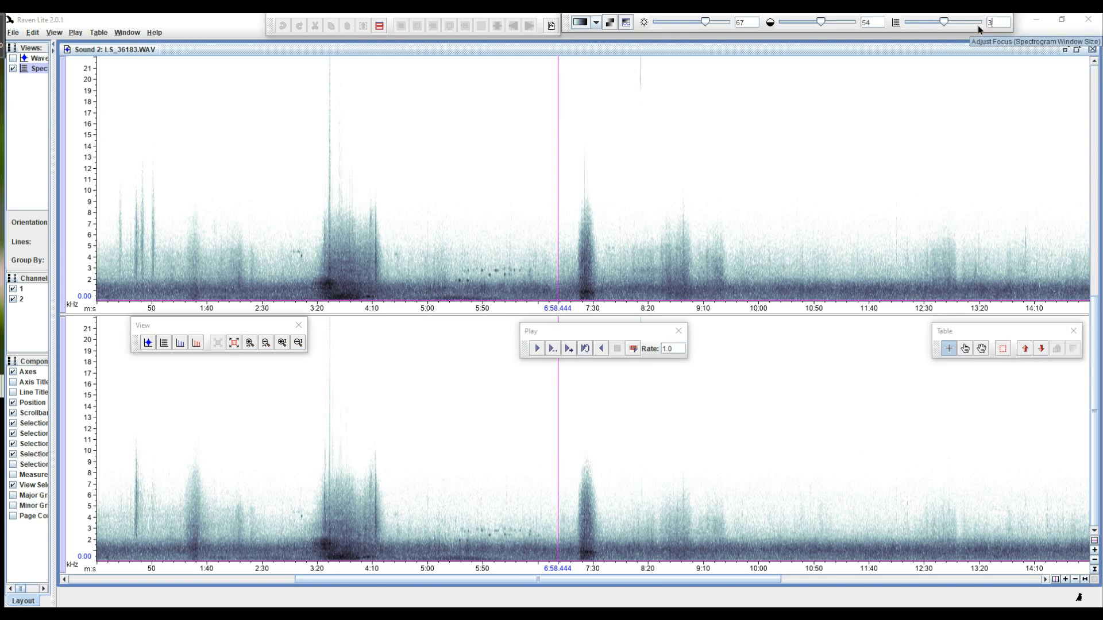
pyautogui.write('58')
pyautogui.press('Return')
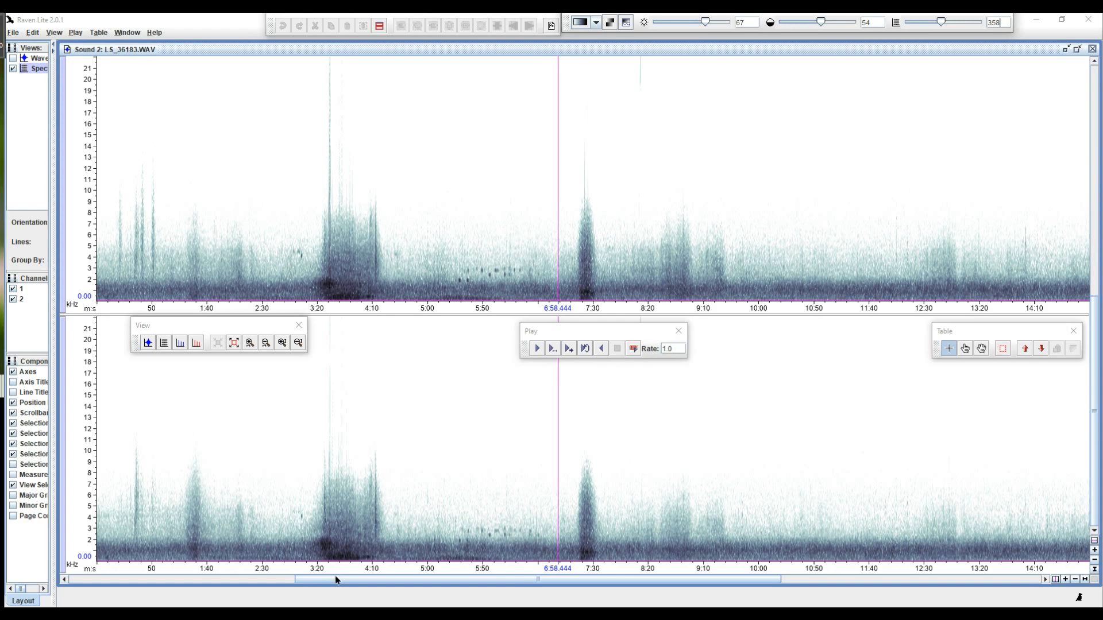
# - Go to the start of the stereo recording and zoom in on the time axis until about 10 seconds span the view
pyautogui.moveTo(337, 579); pyautogui.dragTo(78, 581)
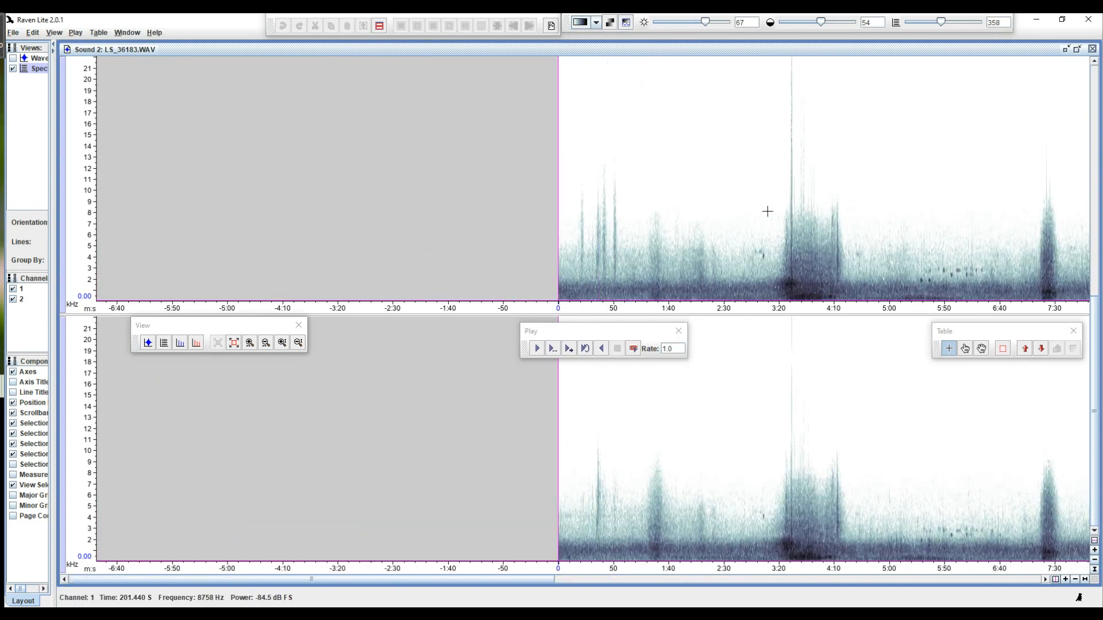
pyautogui.click(249, 344)
pyautogui.click(249, 347)
pyautogui.click(249, 346)
pyautogui.click(249, 347)
pyautogui.click(248, 346)
pyautogui.click(249, 346)
pyautogui.click(249, 346)
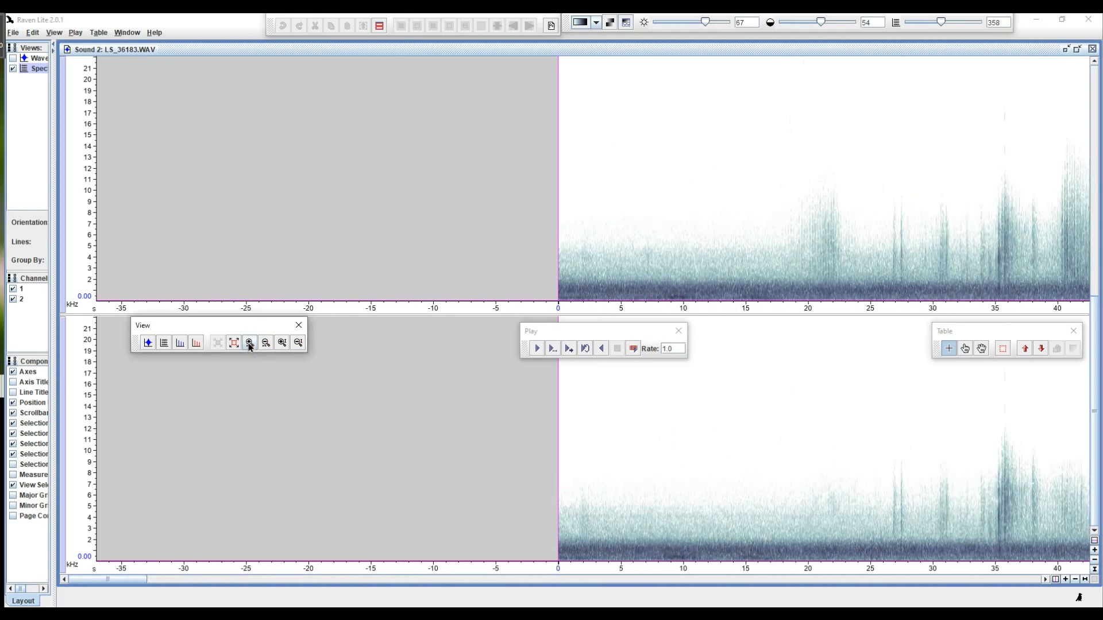
pyautogui.click(249, 347)
pyautogui.click(249, 347)
pyautogui.click(250, 345)
pyautogui.click(250, 345)
pyautogui.click(250, 346)
pyautogui.click(249, 346)
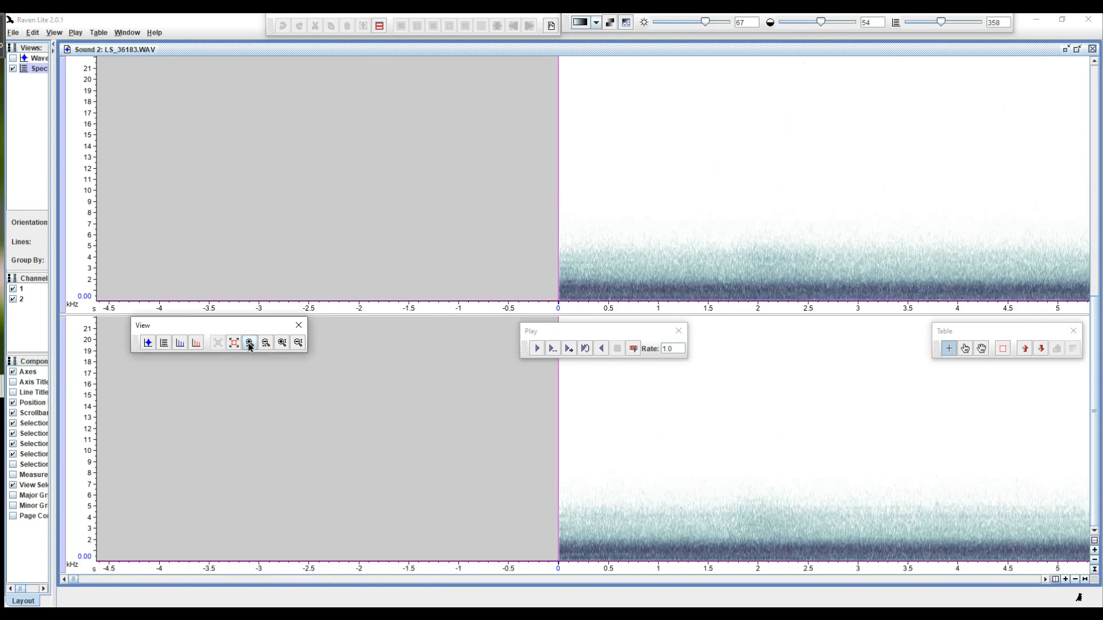
# - Zoom in on the time axis until about 7 seconds span the view and save the window preset as STEREO
pyautogui.click(250, 345)
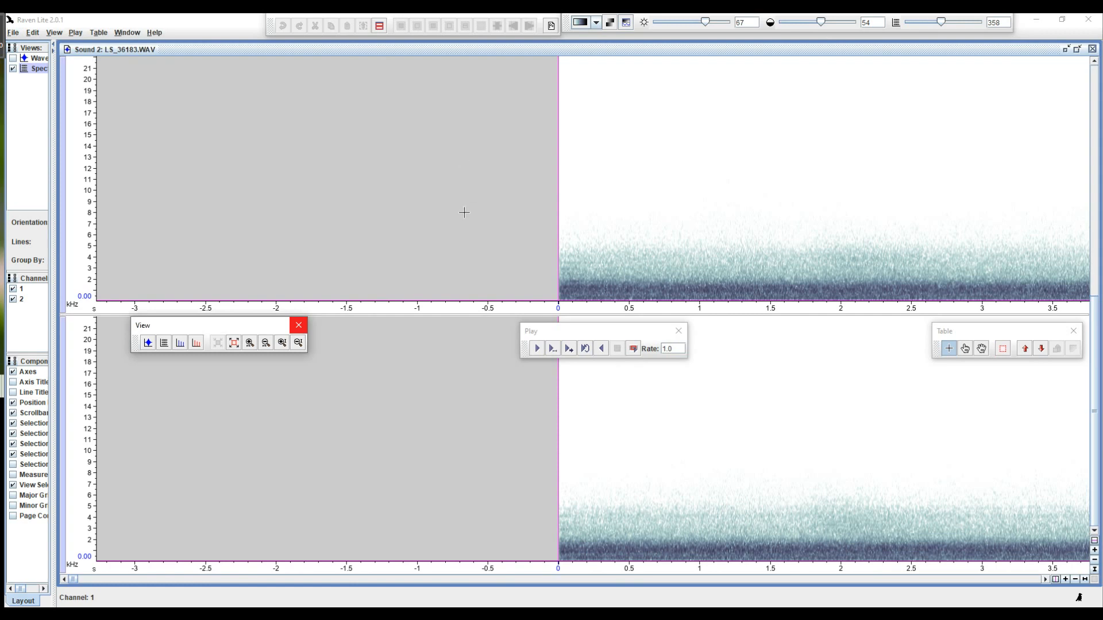
pyautogui.rightClick(487, 193)
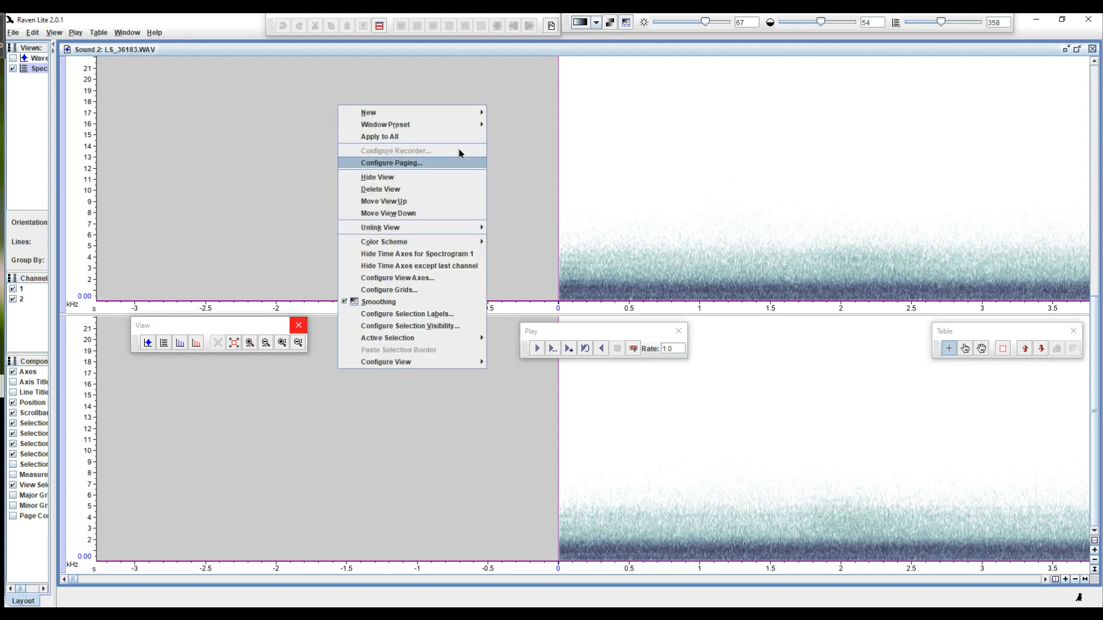
pyautogui.moveTo(462, 129)
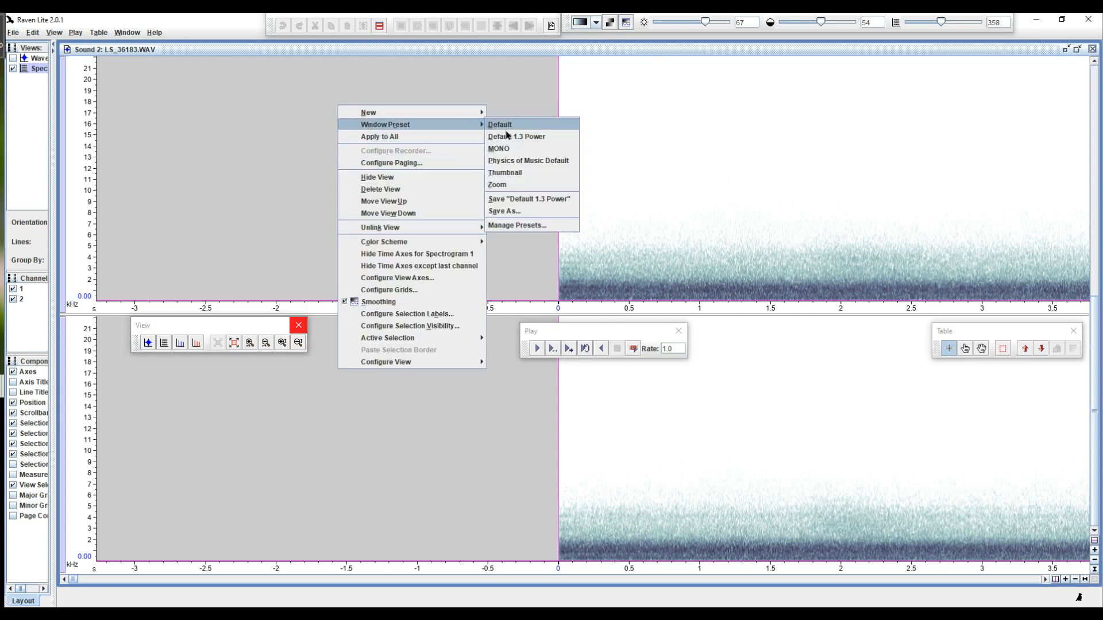
pyautogui.click(506, 211)
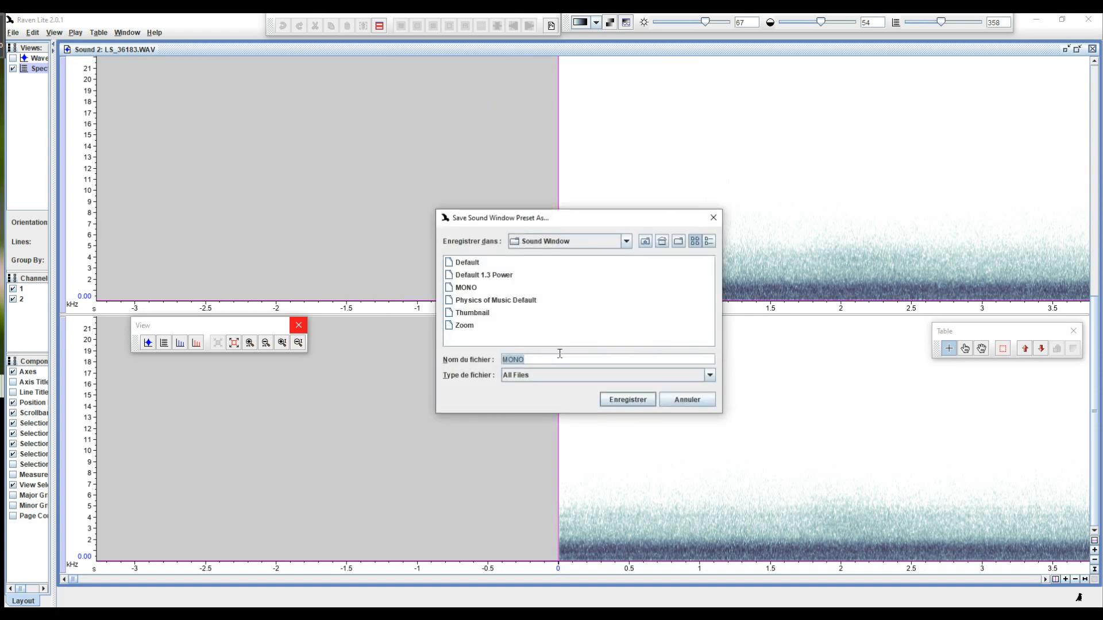
pyautogui.write('STEREO')
pyautogui.click(624, 400)
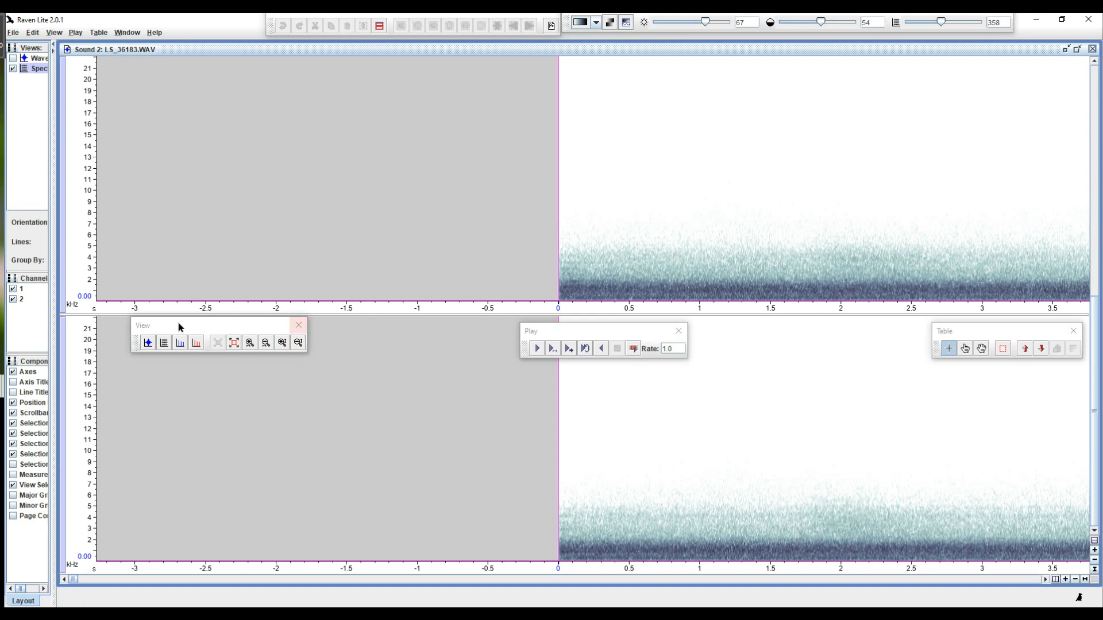
# - Play the stereo recording in scrolling mode from the start and stop at about 9 s
pyautogui.click(566, 351)
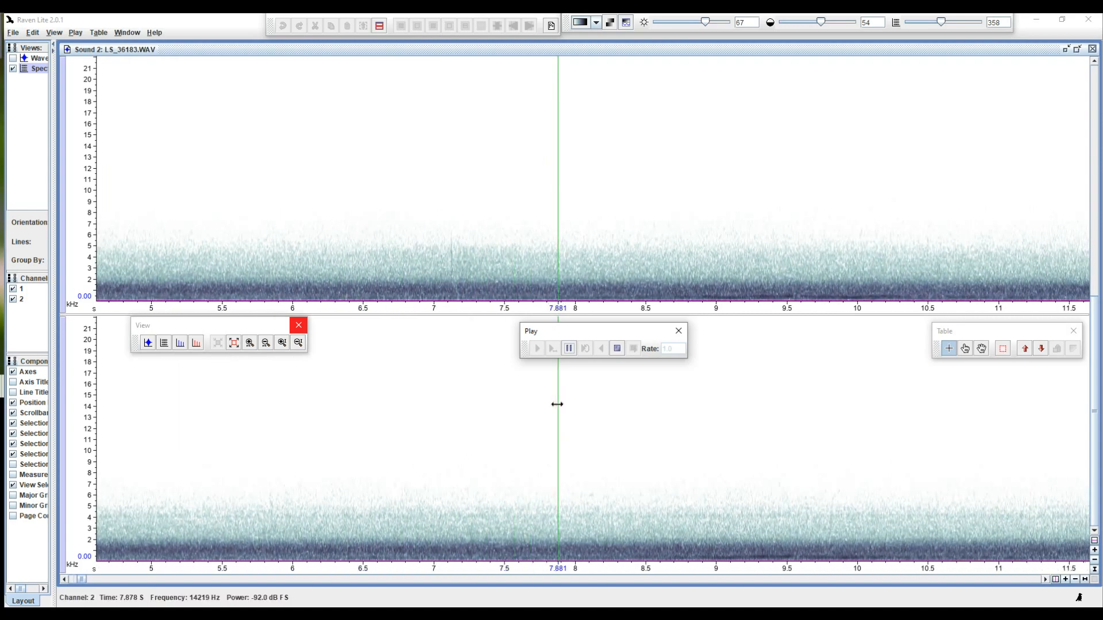
pyautogui.click(617, 348)
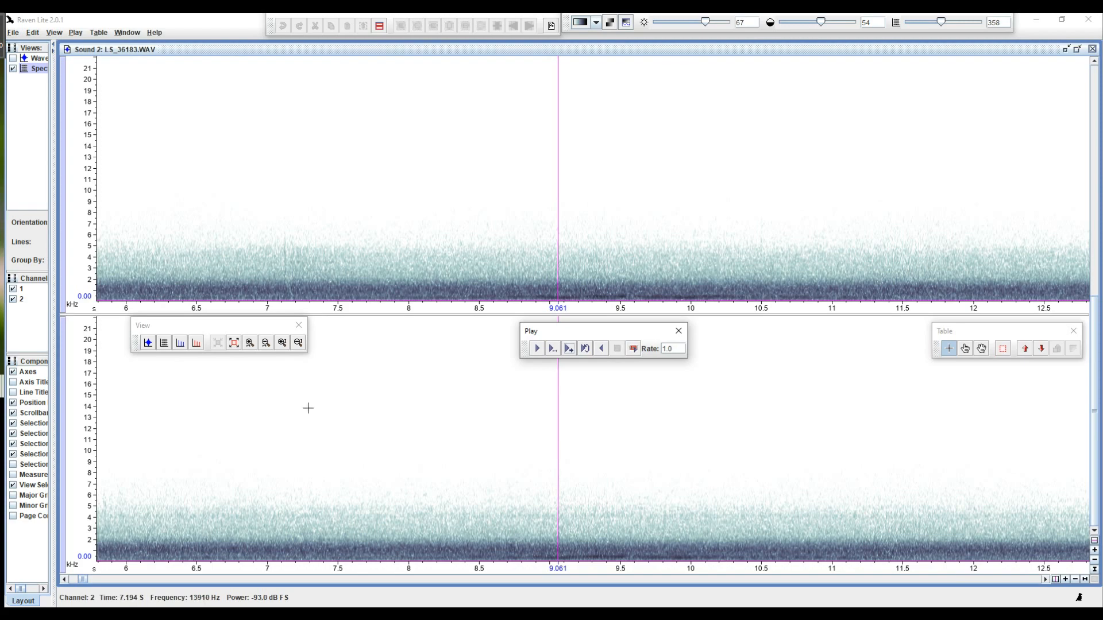
# - Reorder the channels so channel 2 is above channel 1, and select both channels
pyautogui.click(38, 299)
pyautogui.moveTo(37, 296); pyautogui.dragTo(37, 289)
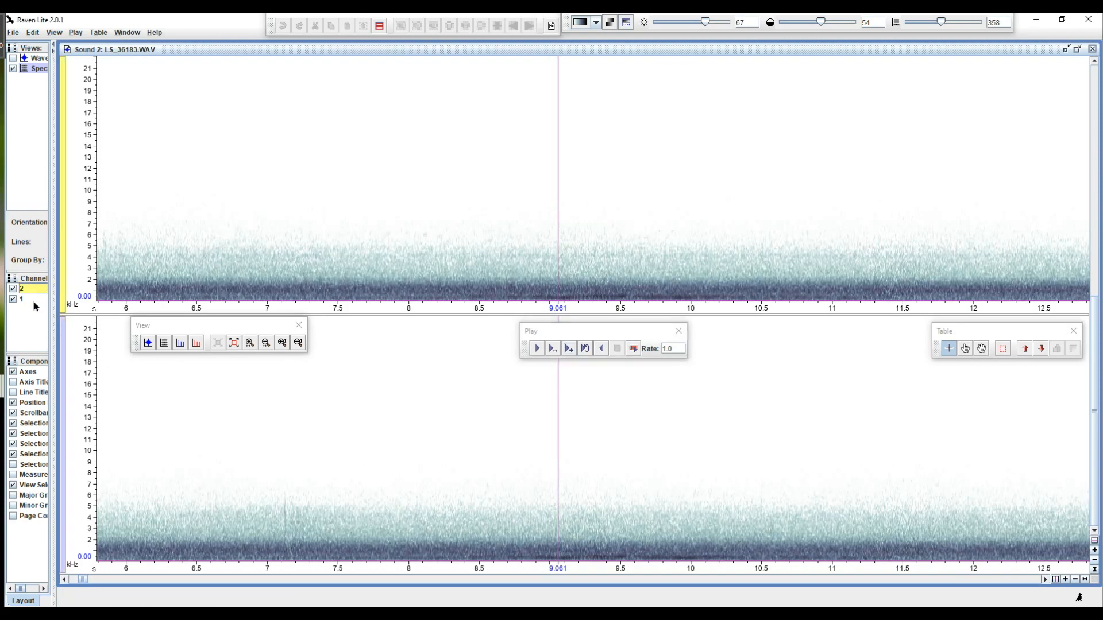
pyautogui.keyDown('ctrl'); pyautogui.click(34, 300); pyautogui.keyUp('ctrl')
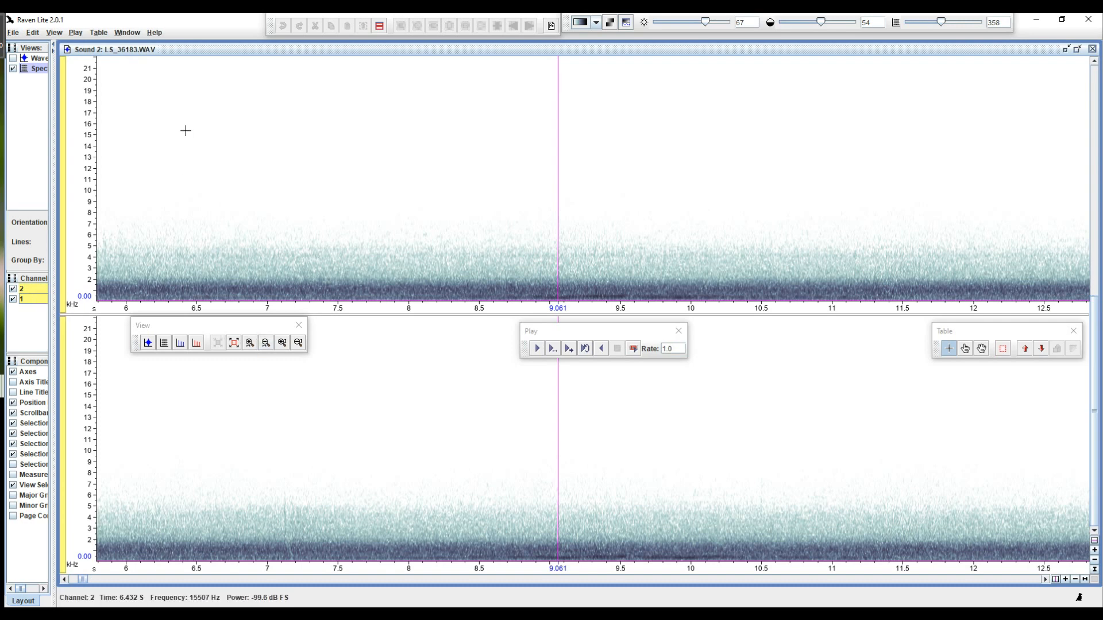
pyautogui.keyDown('ctrl'); pyautogui.click(35, 300); pyautogui.keyUp('ctrl')
pyautogui.moveTo(35, 299); pyautogui.dragTo(35, 291)
pyautogui.keyDown('ctrl'); pyautogui.click(36, 301); pyautogui.keyUp('ctrl')
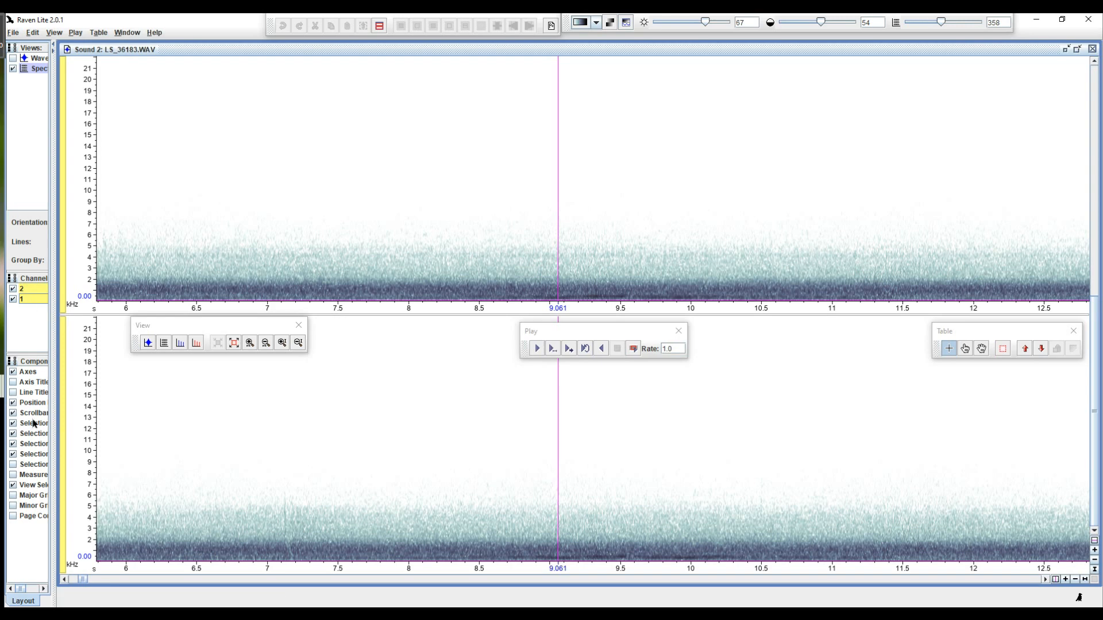
# - Show the line titles on both spectrograms and shift the View toolbar slightly
pyautogui.click(13, 393)
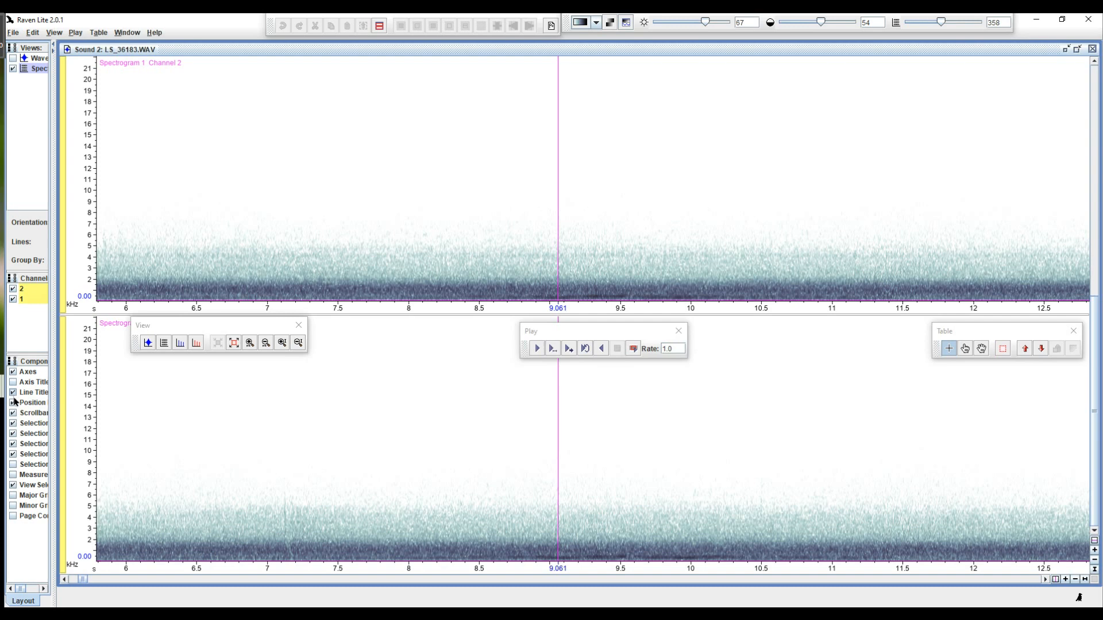
pyautogui.click(13, 393)
pyautogui.click(13, 394)
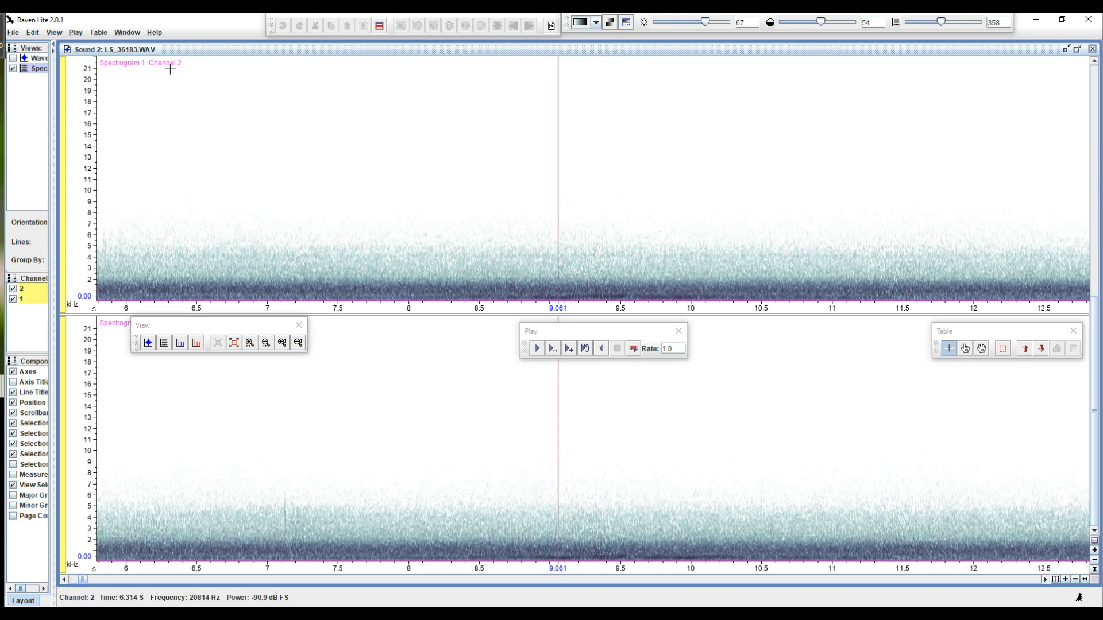
pyautogui.moveTo(156, 326)
pyautogui.mouseDown()
pyautogui.moveTo(161, 350)
pyautogui.moveTo(158, 329)
pyautogui.mouseUp()
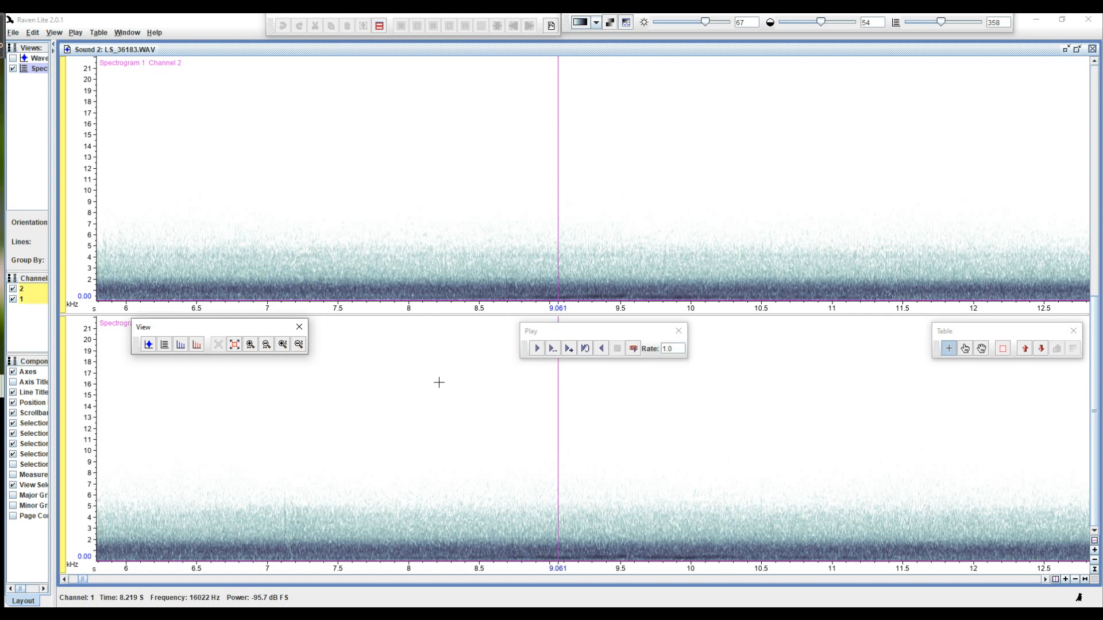
pyautogui.moveTo(258, 333); pyautogui.dragTo(252, 332)
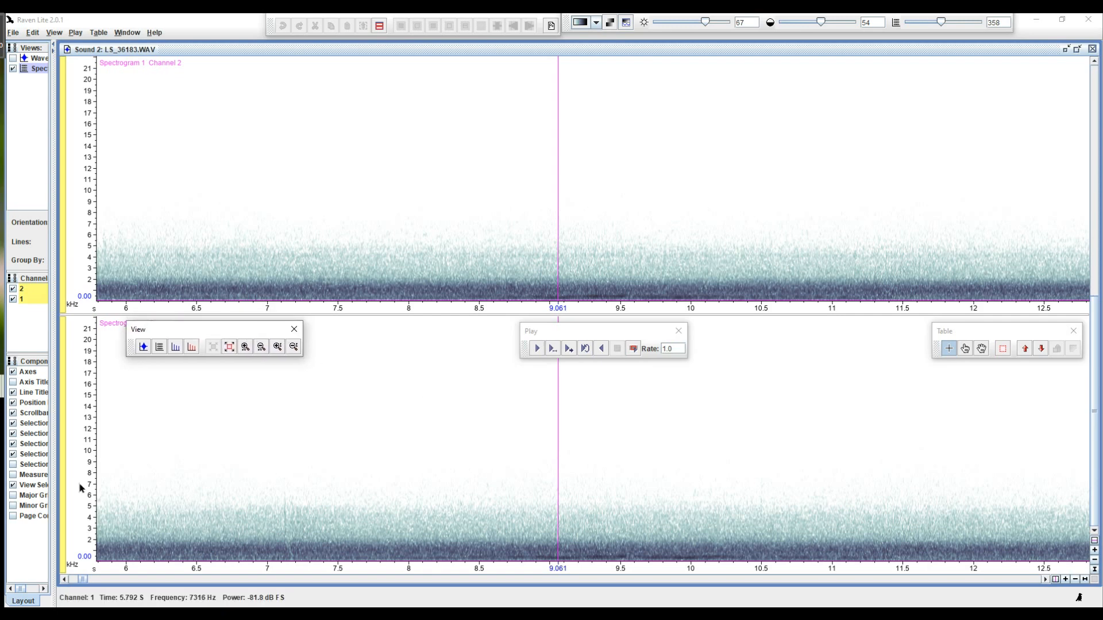
# - Use the page controls to jump to the page starting at 1:42:19.5, leaving the controls hidden
pyautogui.click(14, 516)
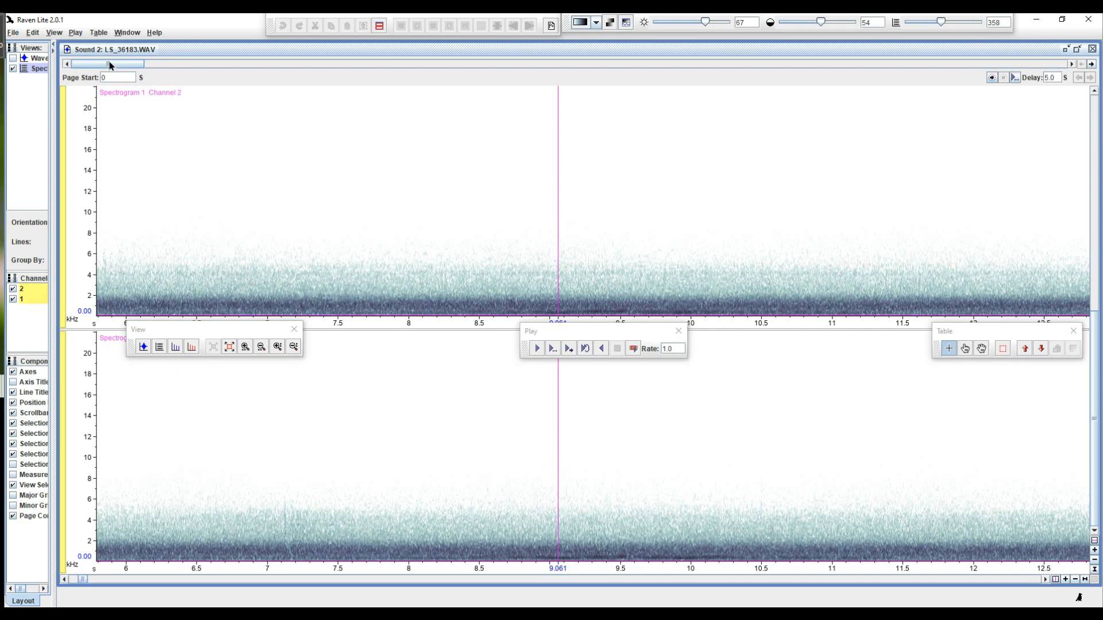
pyautogui.moveTo(111, 65); pyautogui.dragTo(624, 73)
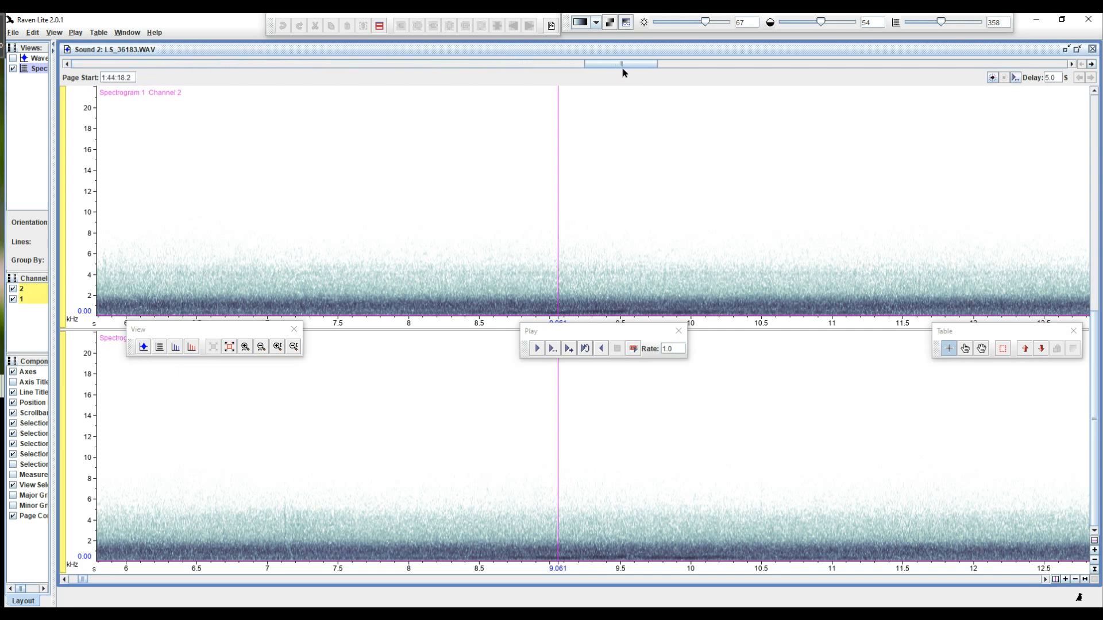
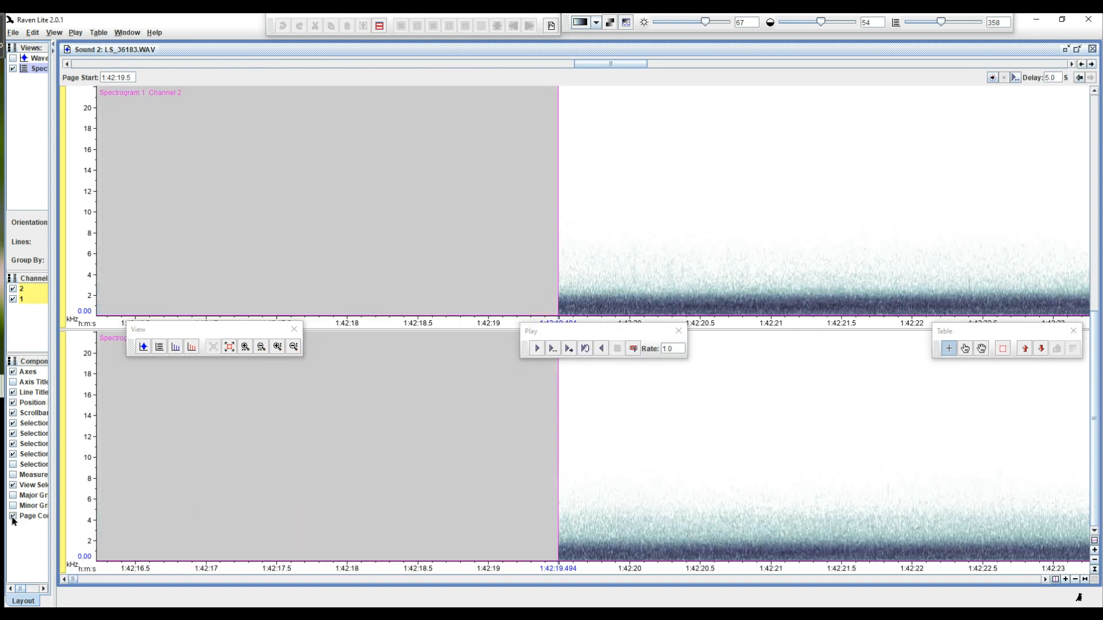
pyautogui.click(13, 517)
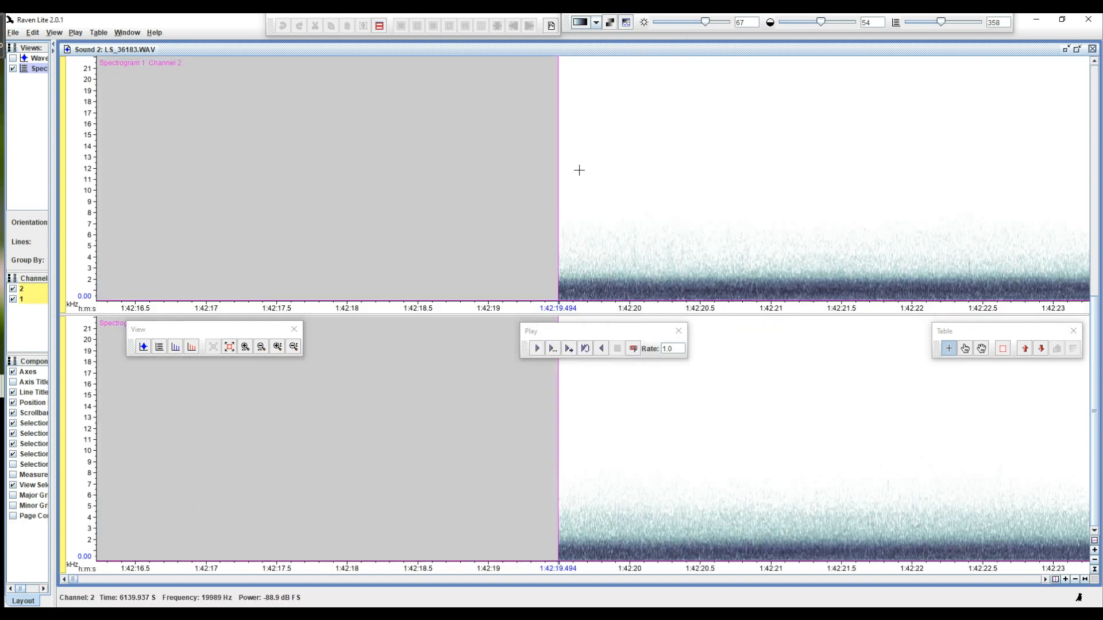
# - Nudge the View and Table toolbars upward and hide the view selection buttons and axes of both spectrograms
pyautogui.moveTo(262, 331); pyautogui.dragTo(259, 326)
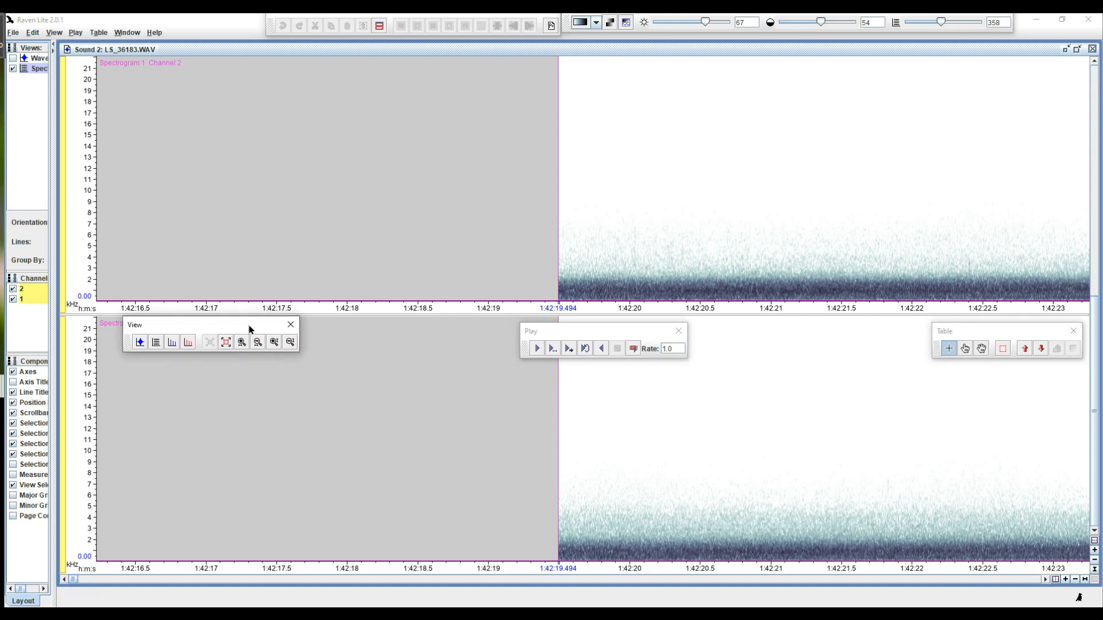
pyautogui.moveTo(1018, 337); pyautogui.dragTo(1017, 333)
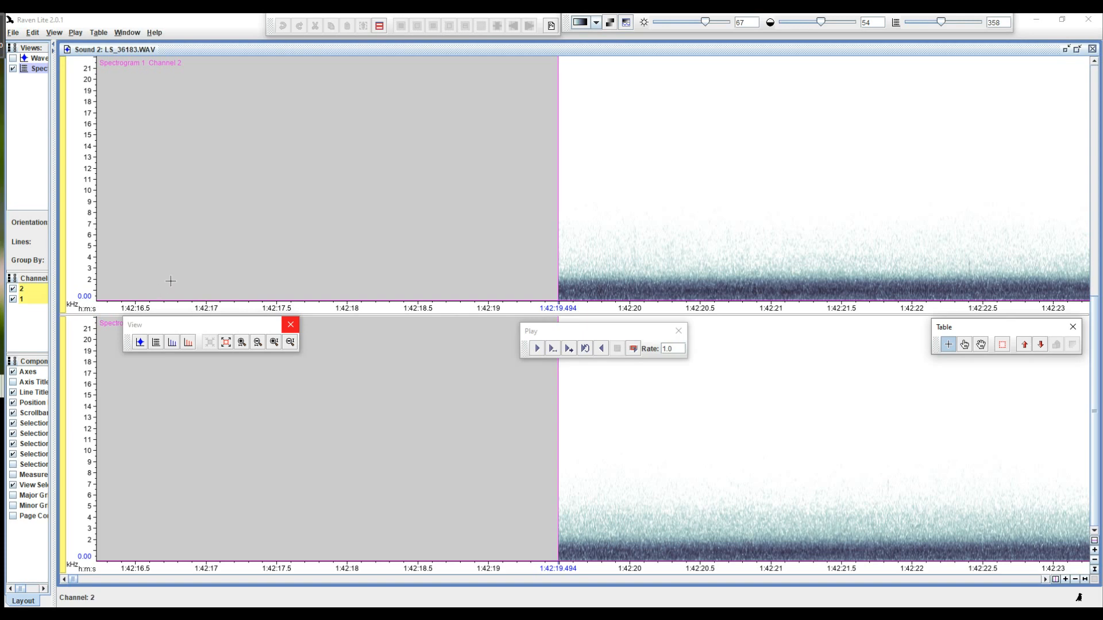
pyautogui.moveTo(54, 464); pyautogui.dragTo(79, 472)
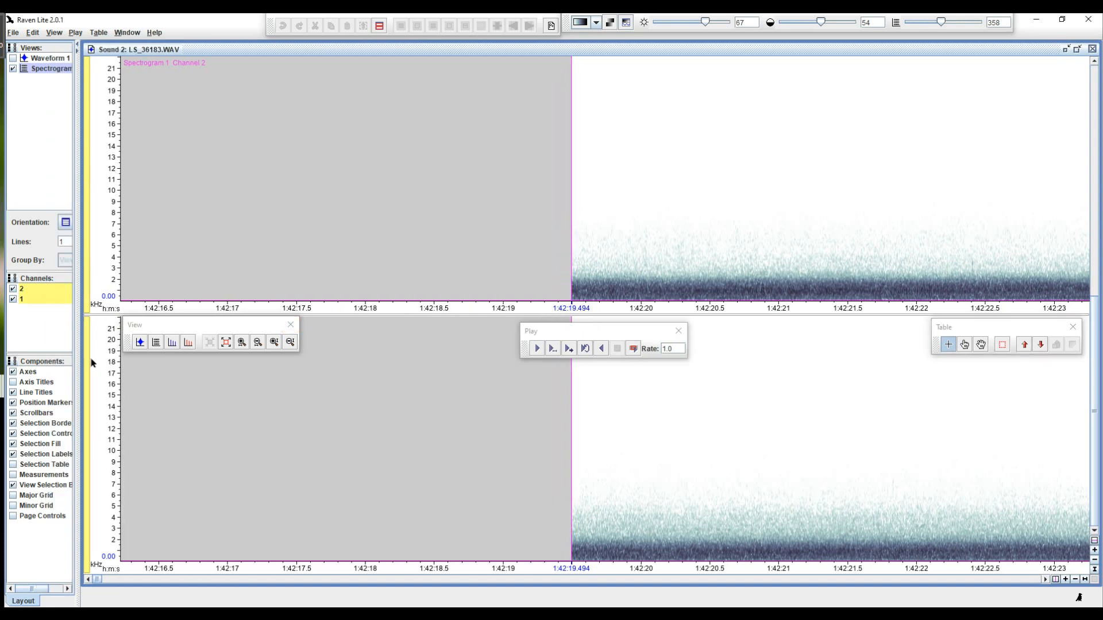
pyautogui.click(12, 486)
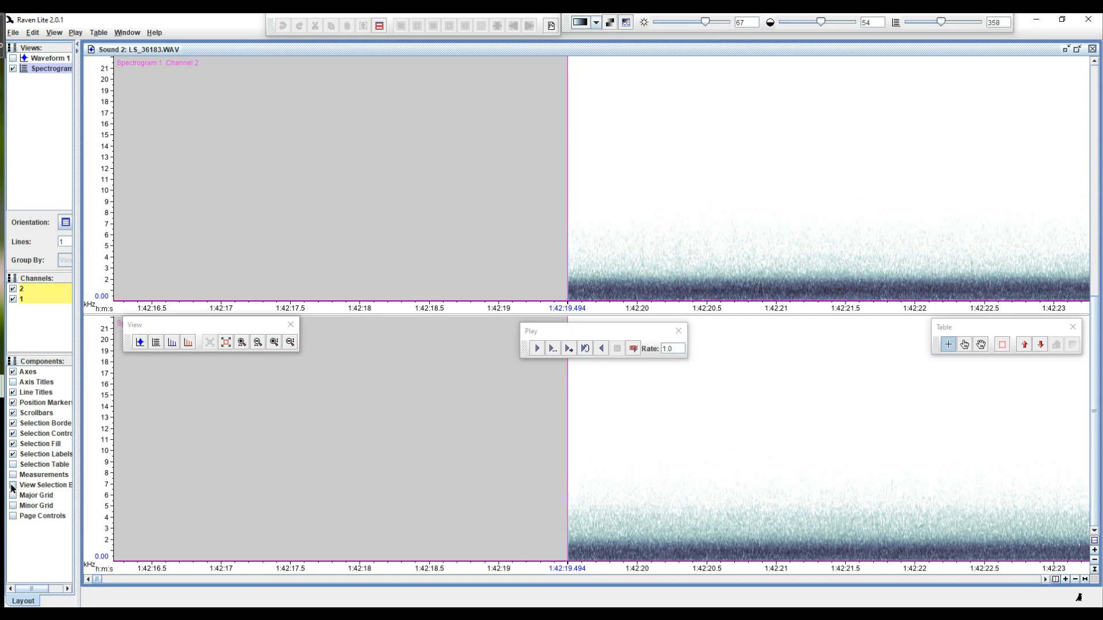
pyautogui.moveTo(79, 434); pyautogui.dragTo(54, 452)
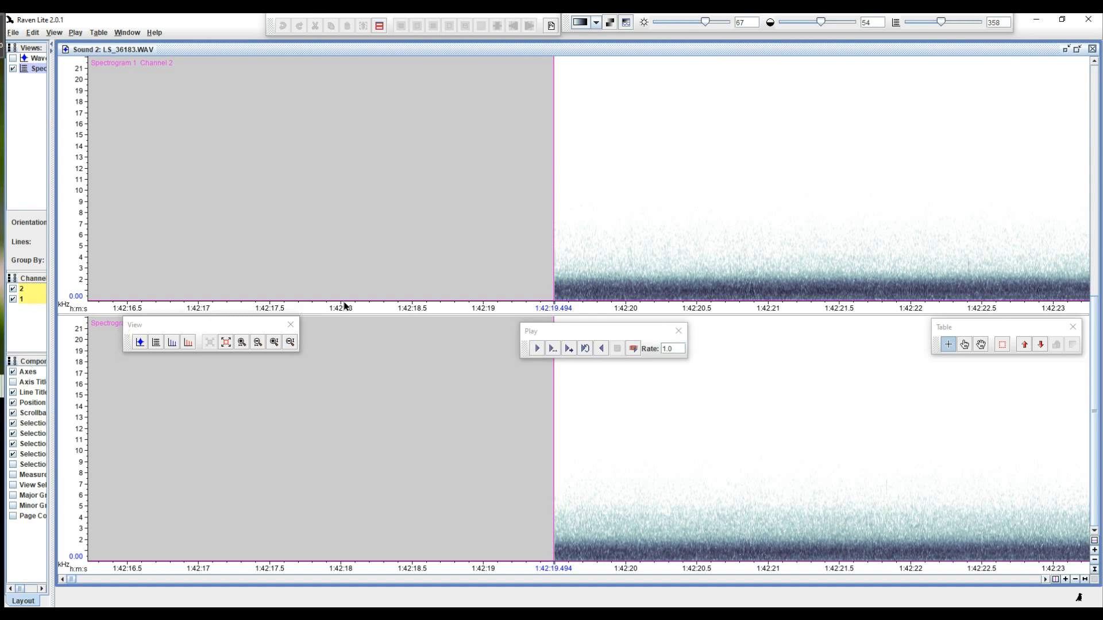
pyautogui.click(14, 373)
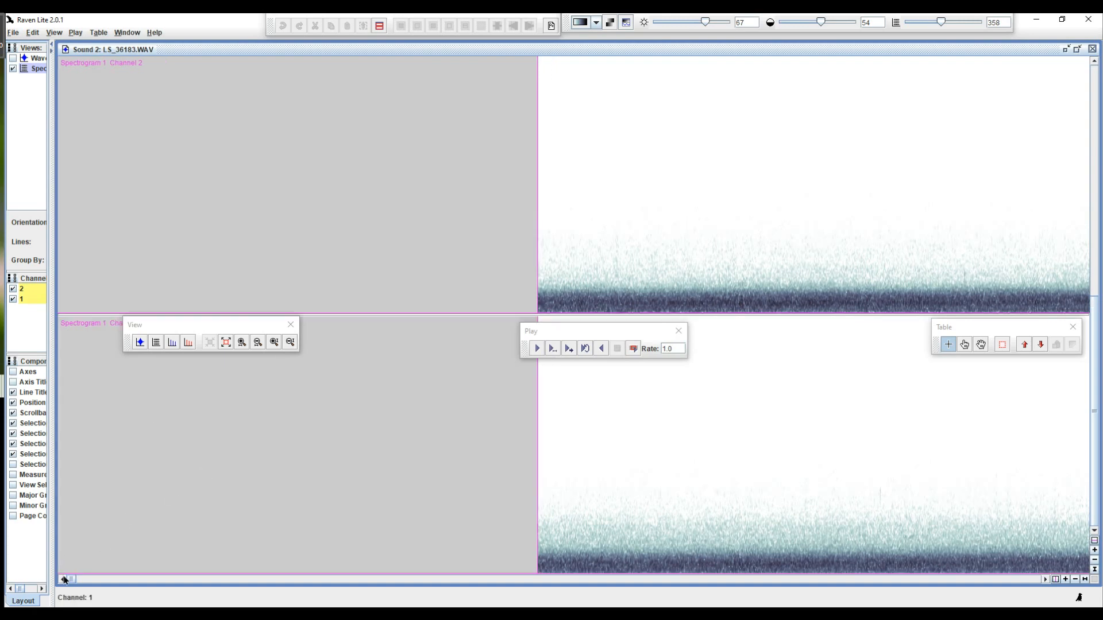
# - Scroll along the page to about 6180 s and briefly play the visible section
pyautogui.moveTo(69, 578); pyautogui.dragTo(113, 582)
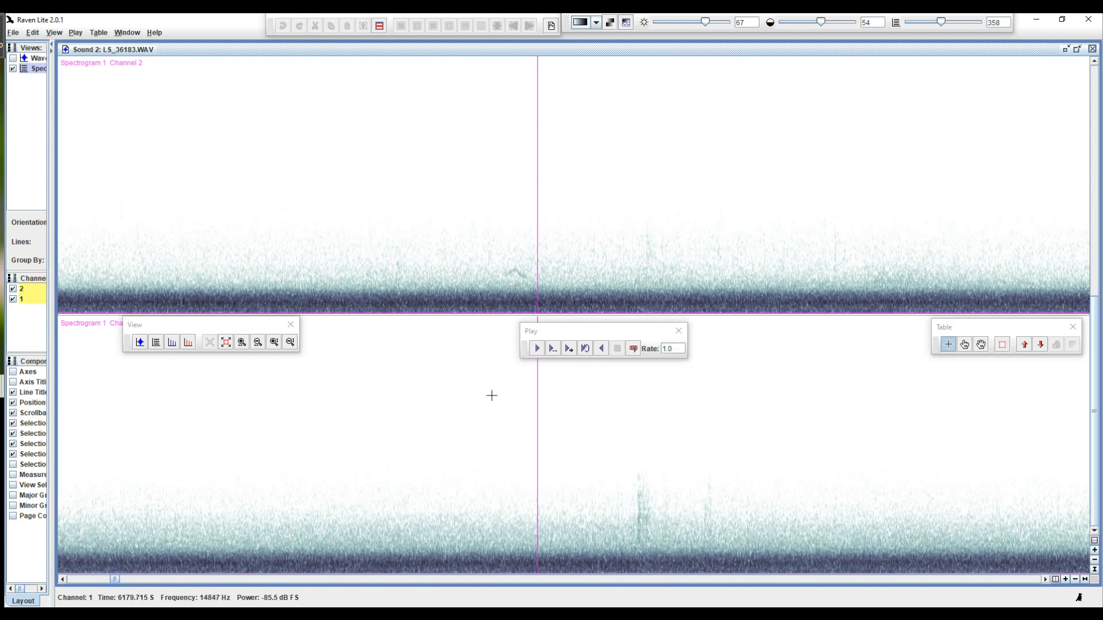
pyautogui.click(553, 351)
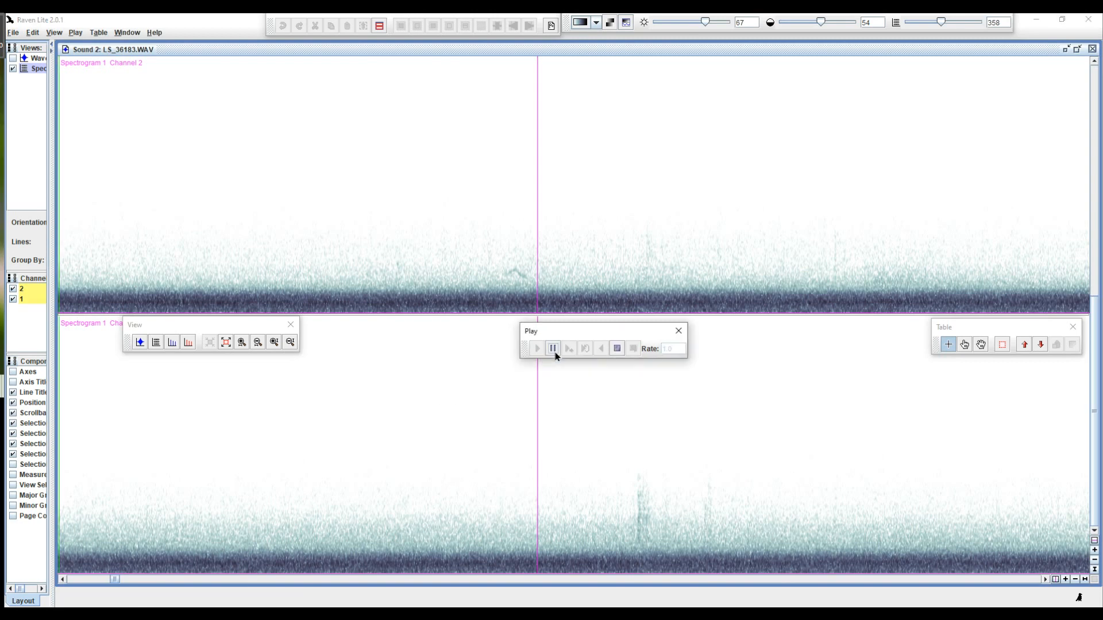
pyautogui.click(617, 349)
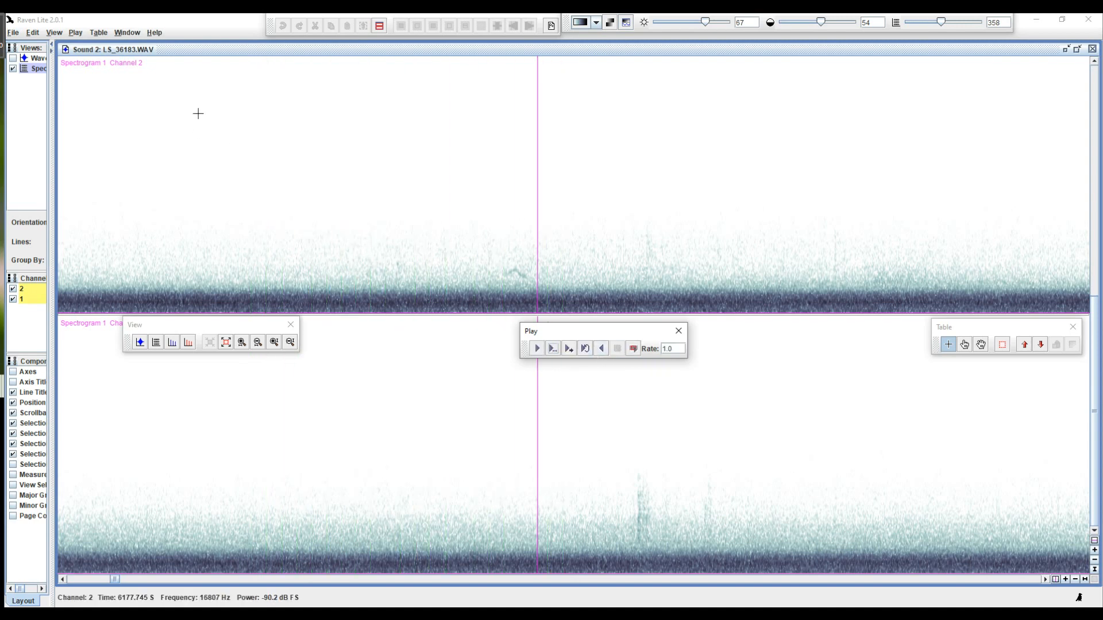
# - Box-select the area above the low-frequency noise around mid-view, loop-play it with filtering, and clear the selection and filter
pyautogui.moveTo(224, 110); pyautogui.dragTo(849, 286)
pyautogui.click(633, 353)
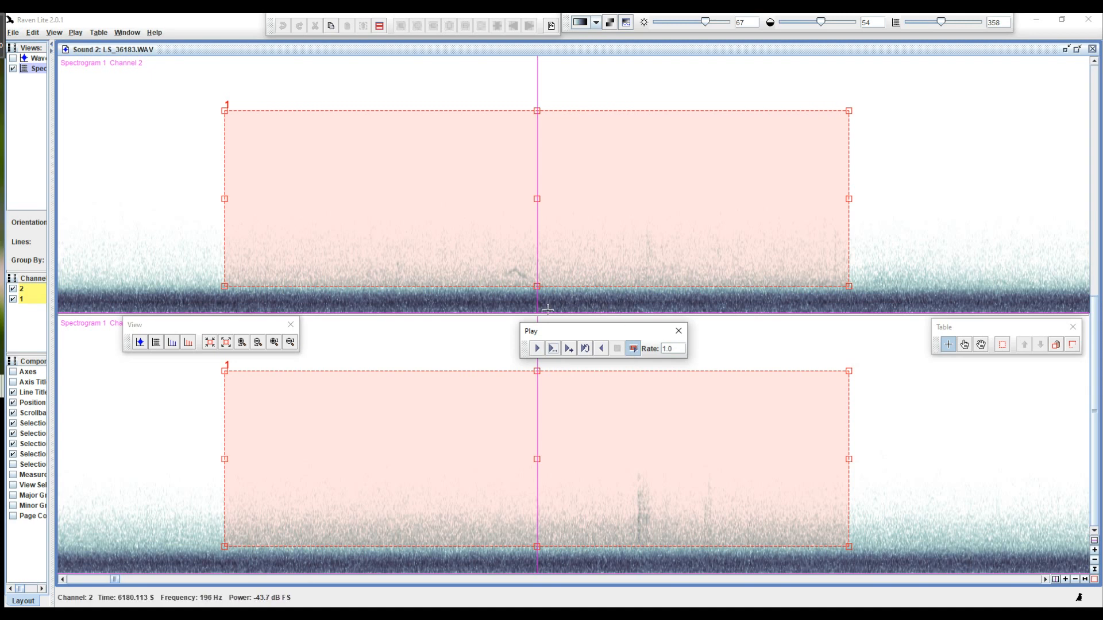
pyautogui.click(585, 349)
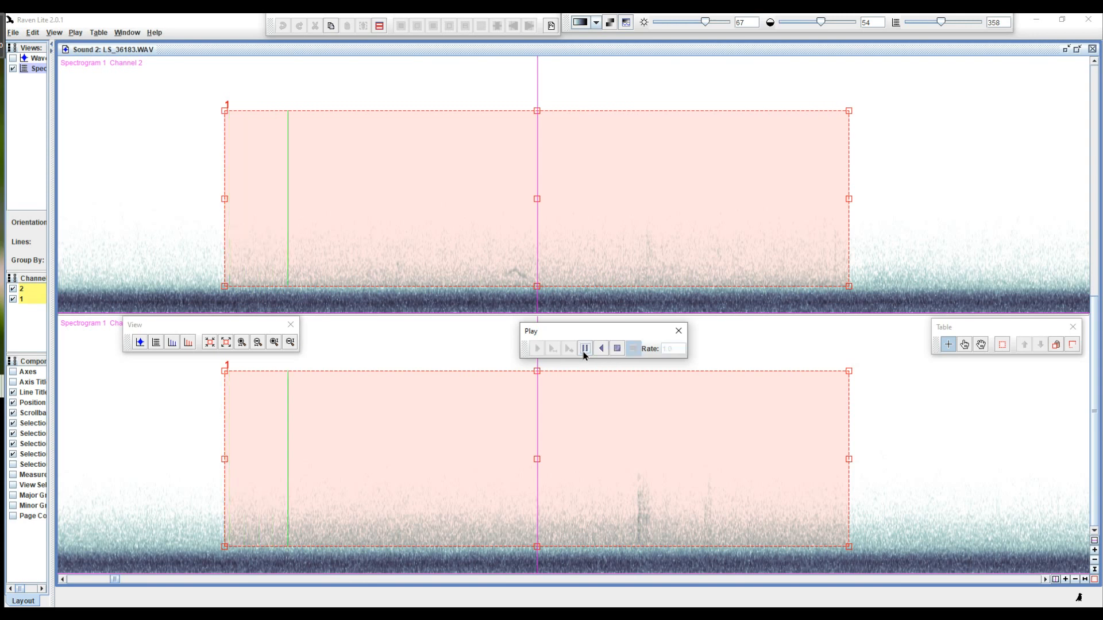
pyautogui.click(616, 348)
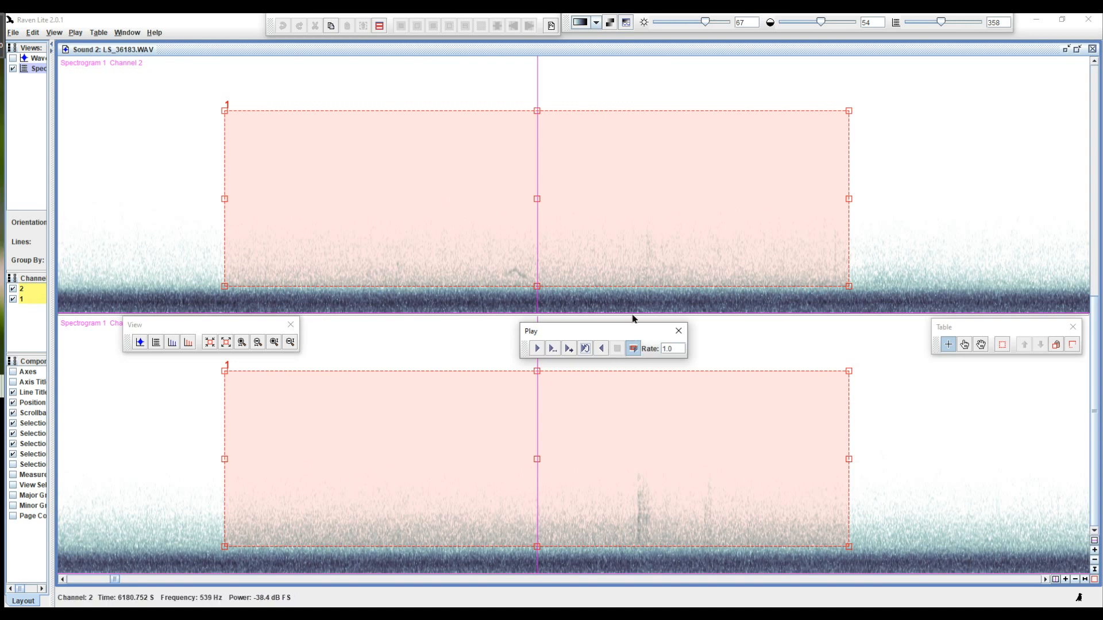
pyautogui.click(1072, 344)
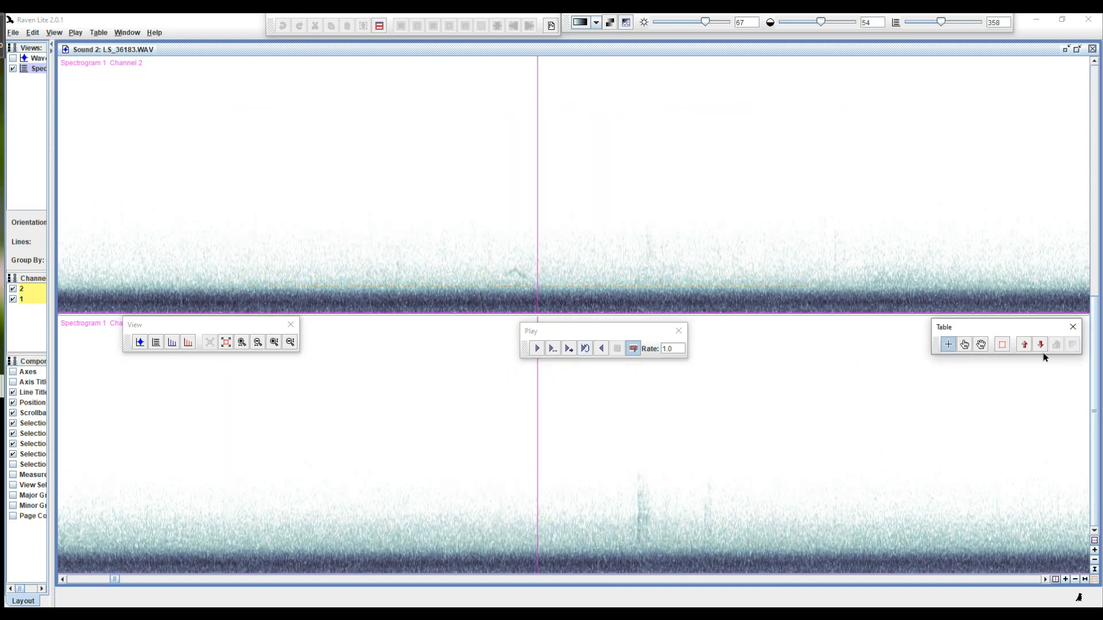
pyautogui.click(632, 350)
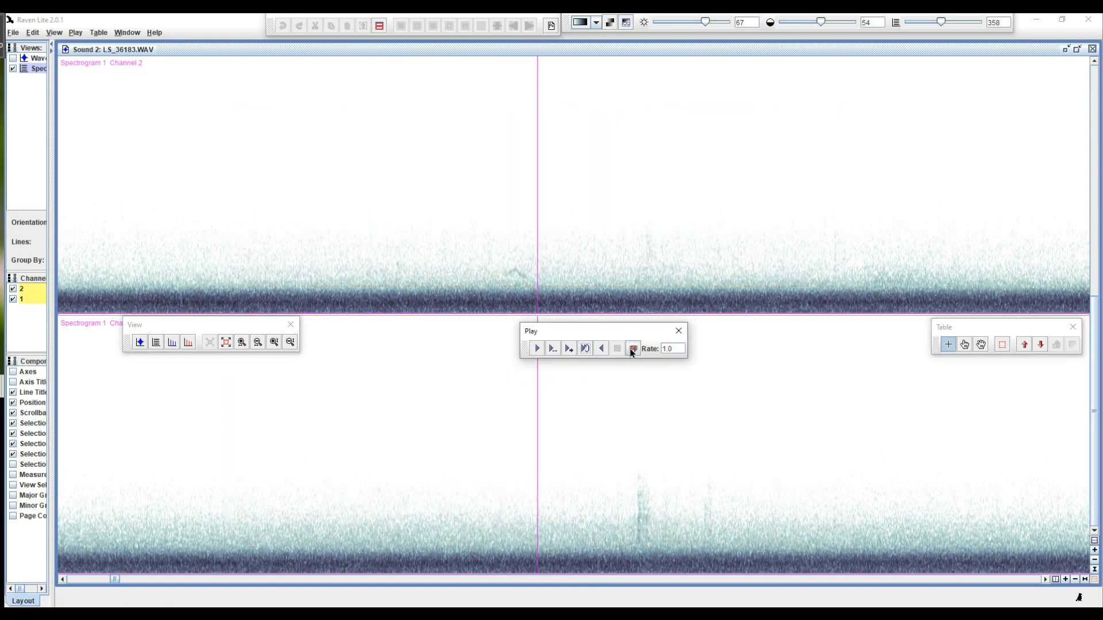
# - Browse onward through the current page for bird calls, up to about 6217 s
pyautogui.moveTo(115, 581); pyautogui.dragTo(131, 566)
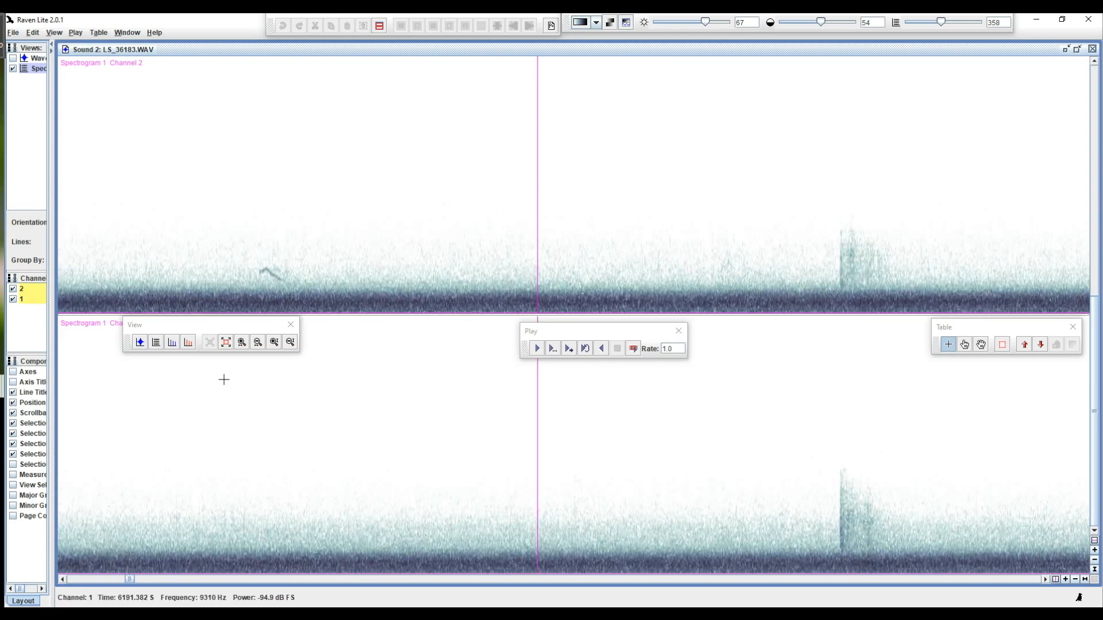
pyautogui.moveTo(131, 585); pyautogui.dragTo(145, 580)
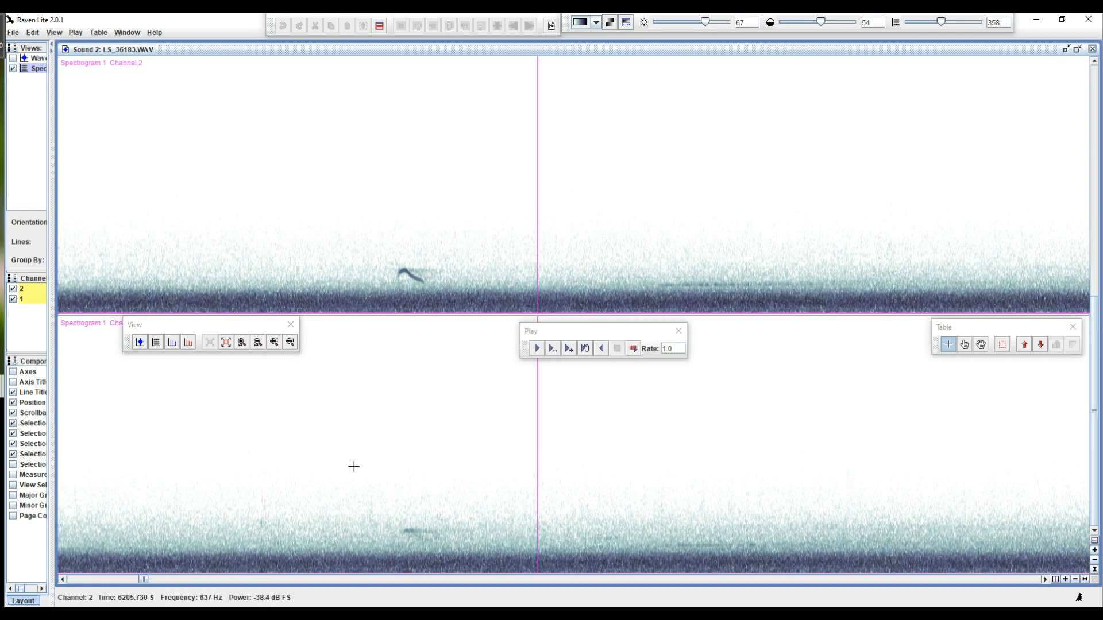
pyautogui.moveTo(148, 583); pyautogui.dragTo(160, 580)
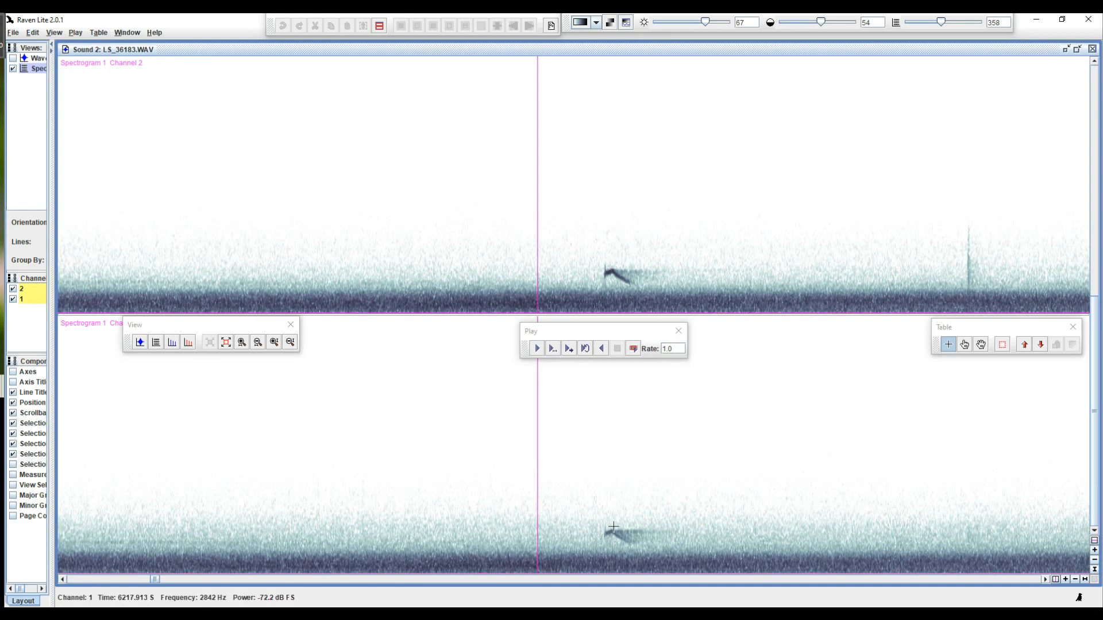
# - Browse the current page between about 6175 s and 6240 s, comparing bird calls on both channels and briefly widening the Layout panel
pyautogui.moveTo(157, 583); pyautogui.dragTo(178, 580)
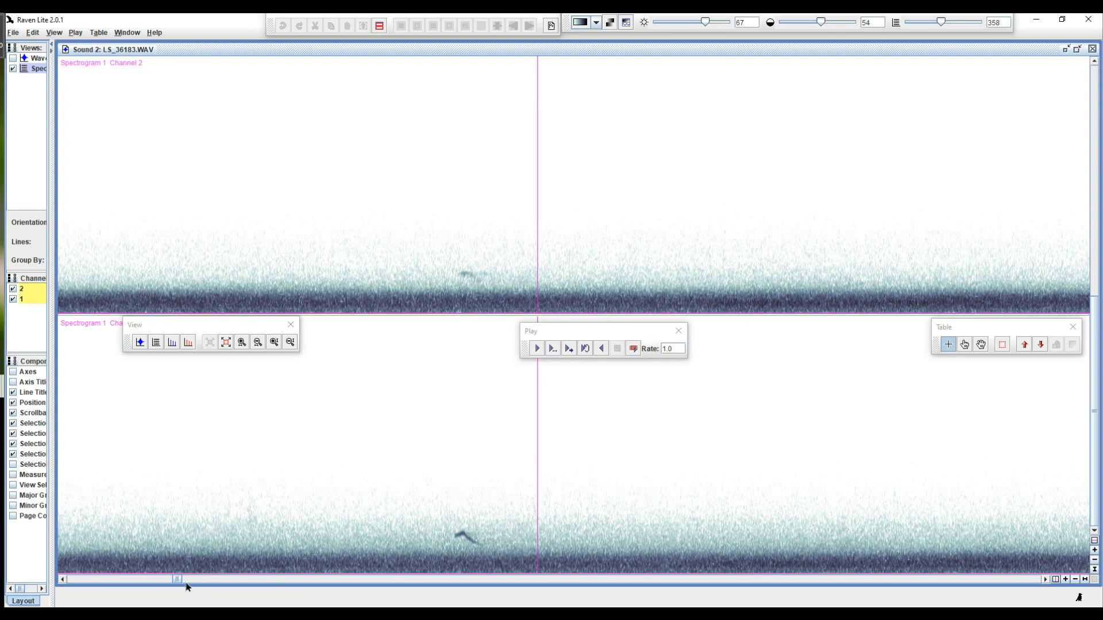
pyautogui.moveTo(179, 584); pyautogui.dragTo(143, 591)
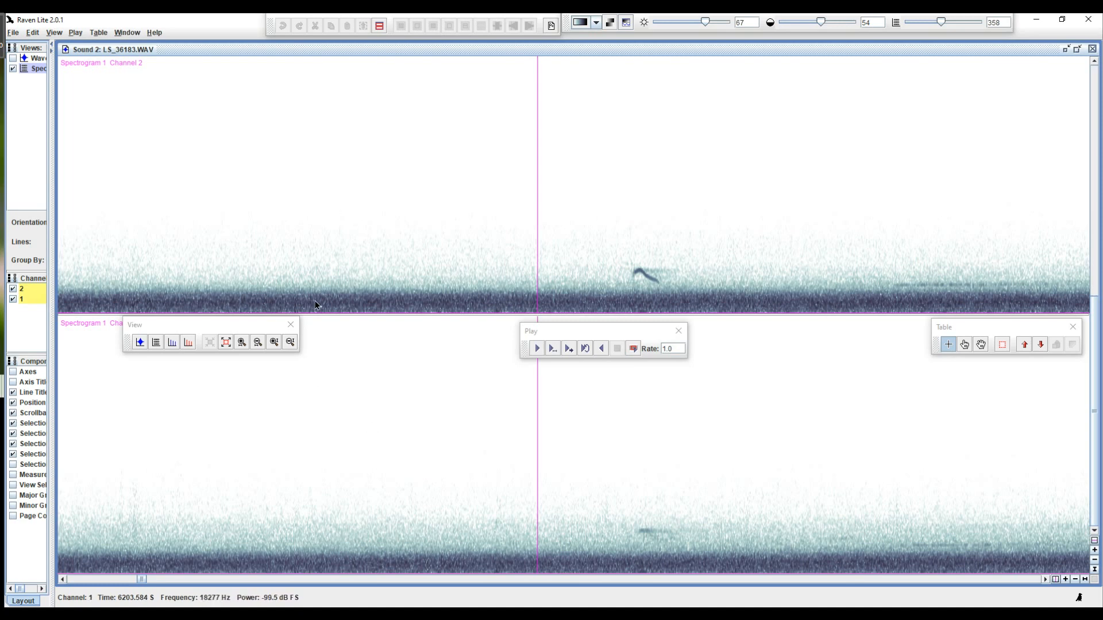
pyautogui.moveTo(50, 265); pyautogui.dragTo(114, 266)
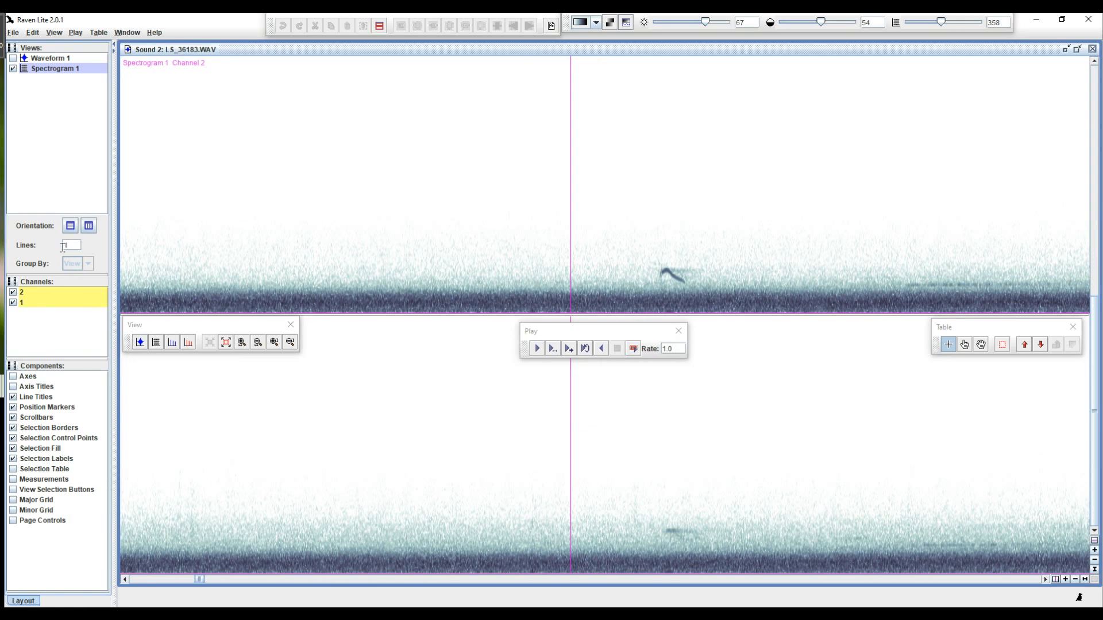
pyautogui.moveTo(112, 259); pyautogui.dragTo(50, 296)
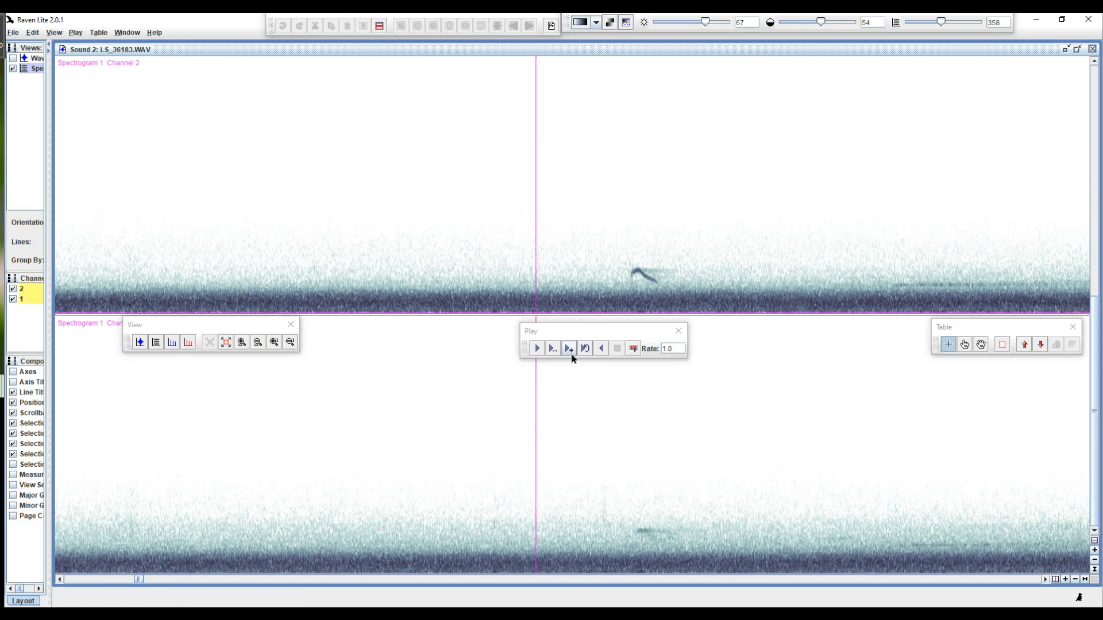
pyautogui.moveTo(140, 583); pyautogui.dragTo(206, 572)
pyautogui.moveTo(191, 577); pyautogui.dragTo(113, 586)
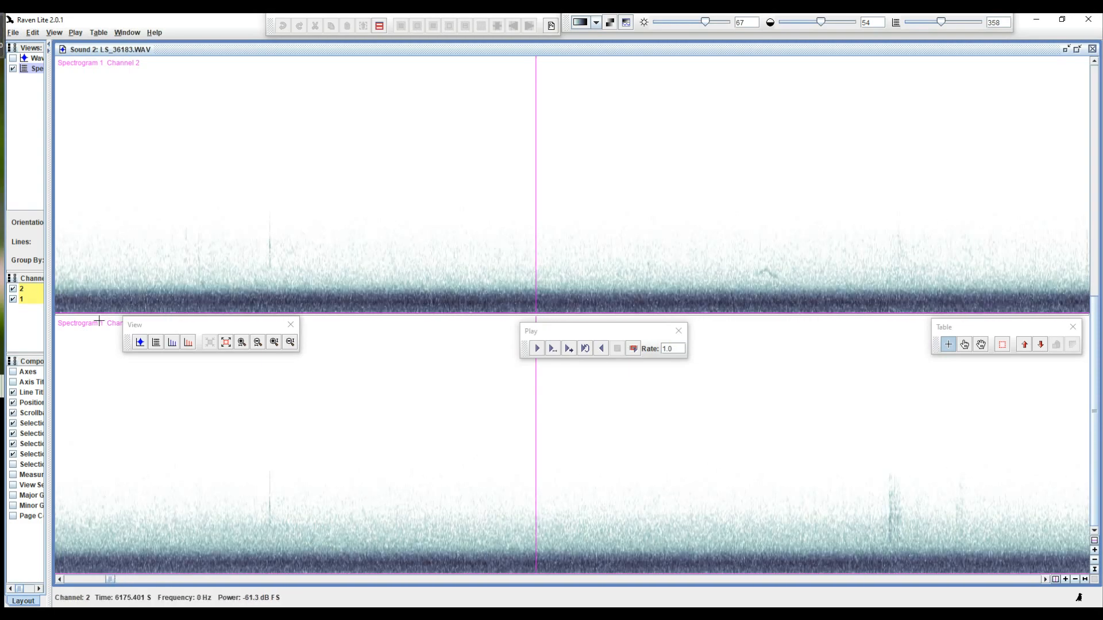
# - Reorder the channels so channel 1 sits above channel 2, reselect both, and inspect the calls around 6180 s
pyautogui.keyDown('ctrl'); pyautogui.click(40, 300); pyautogui.keyUp('ctrl')
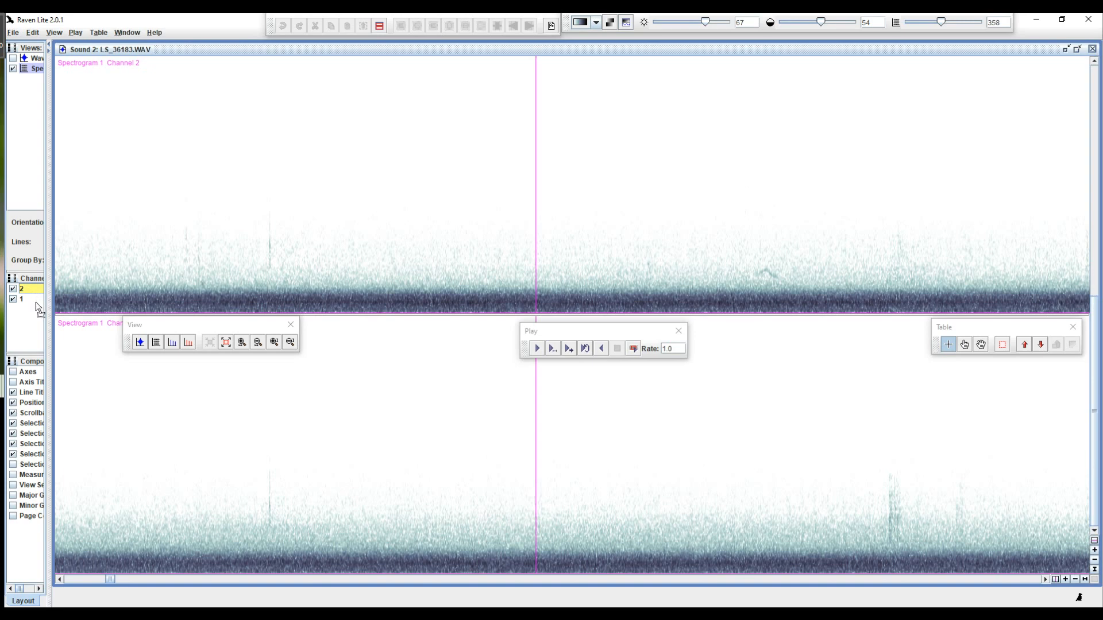
pyautogui.moveTo(35, 303); pyautogui.dragTo(33, 305)
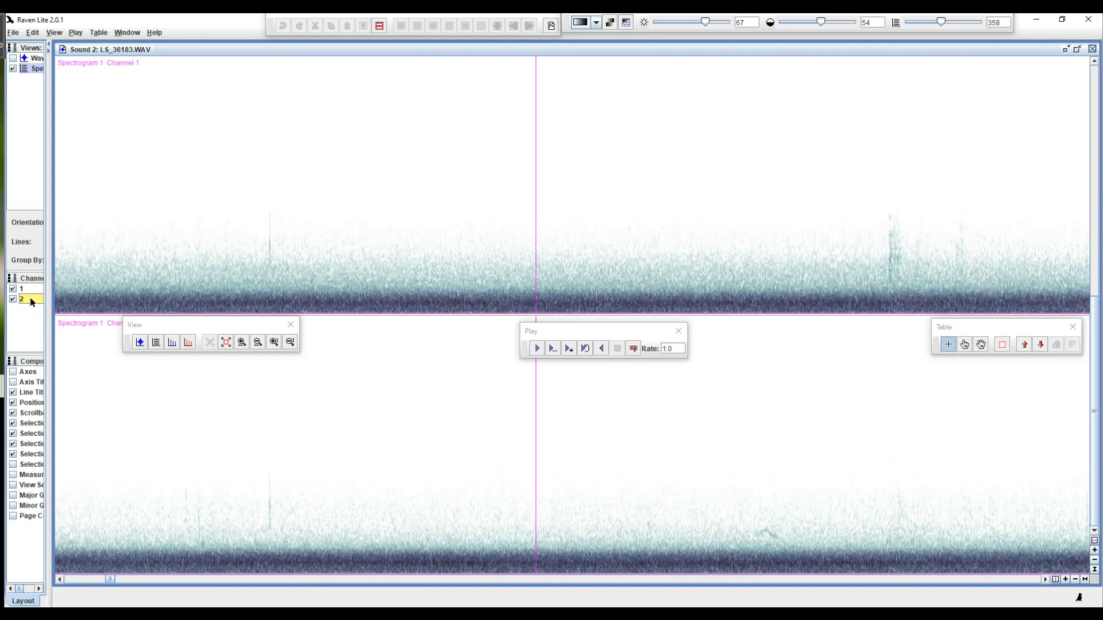
pyautogui.keyDown('ctrl'); pyautogui.click(33, 290); pyautogui.keyUp('ctrl')
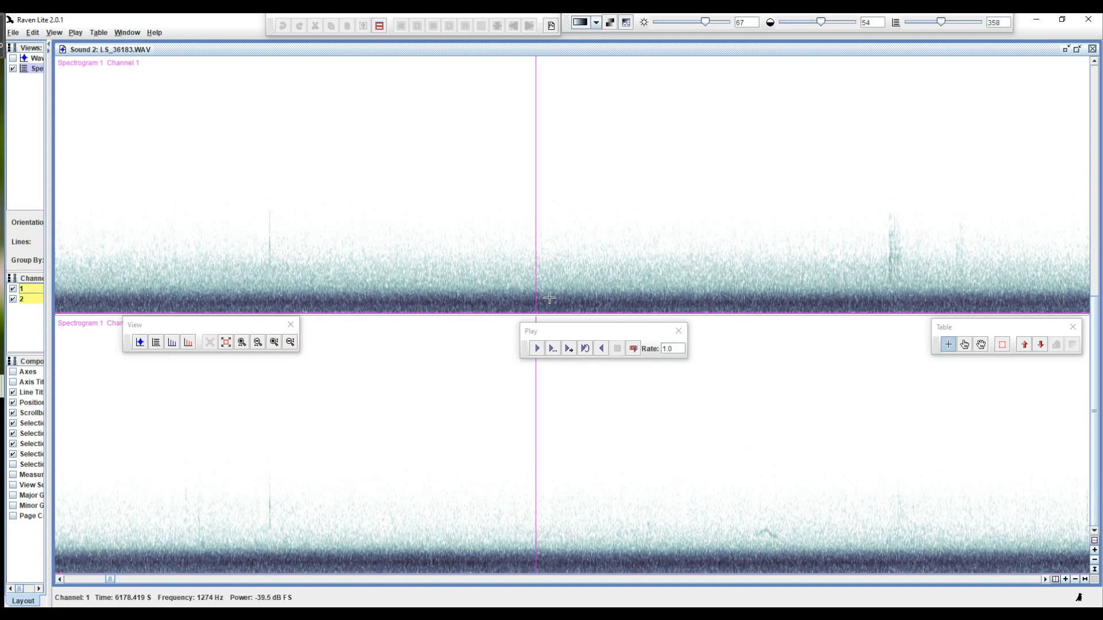
pyautogui.moveTo(114, 583)
pyautogui.mouseDown()
pyautogui.moveTo(130, 581)
pyautogui.moveTo(114, 600)
pyautogui.mouseUp()
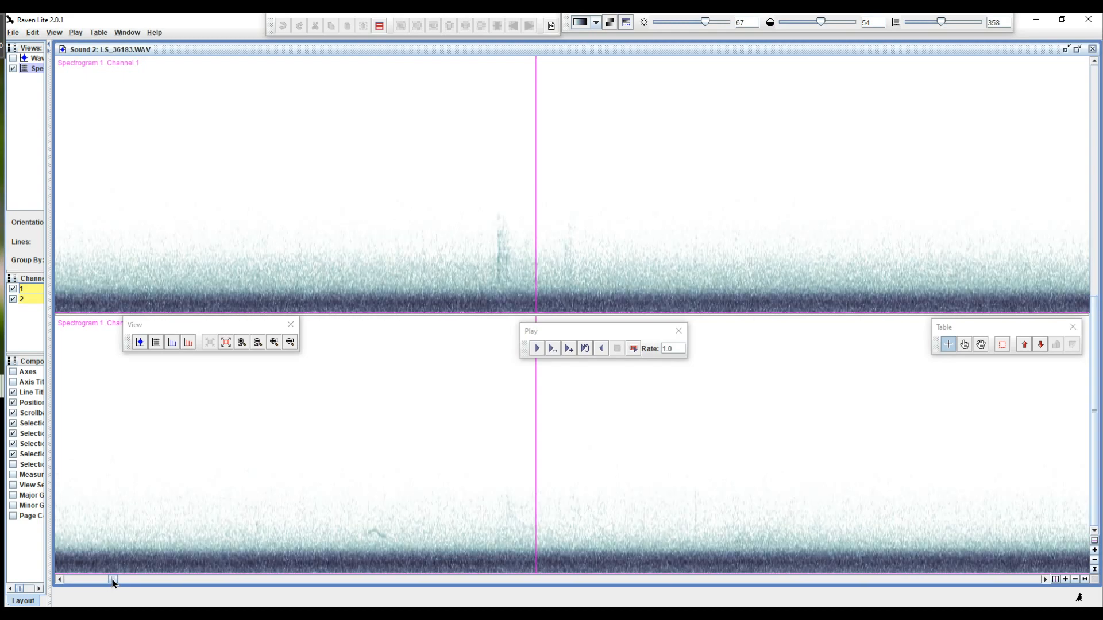
pyautogui.moveTo(112, 578)
pyautogui.mouseDown()
pyautogui.moveTo(135, 572)
pyautogui.moveTo(119, 573)
pyautogui.mouseUp()
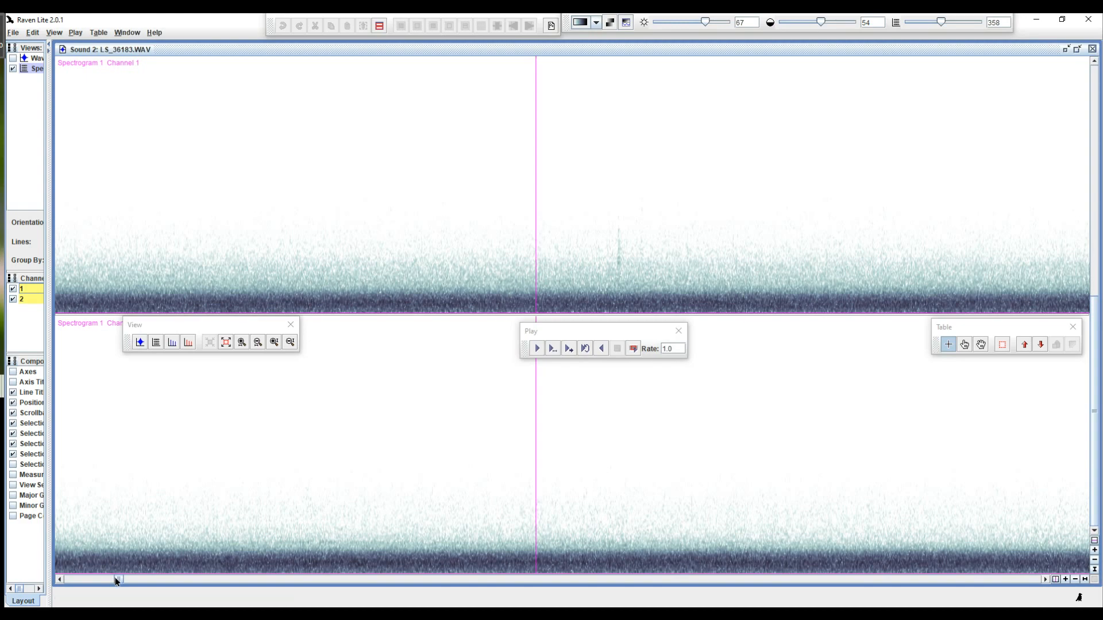
pyautogui.moveTo(117, 581)
pyautogui.mouseDown()
pyautogui.moveTo(130, 580)
pyautogui.moveTo(113, 582)
pyautogui.mouseUp()
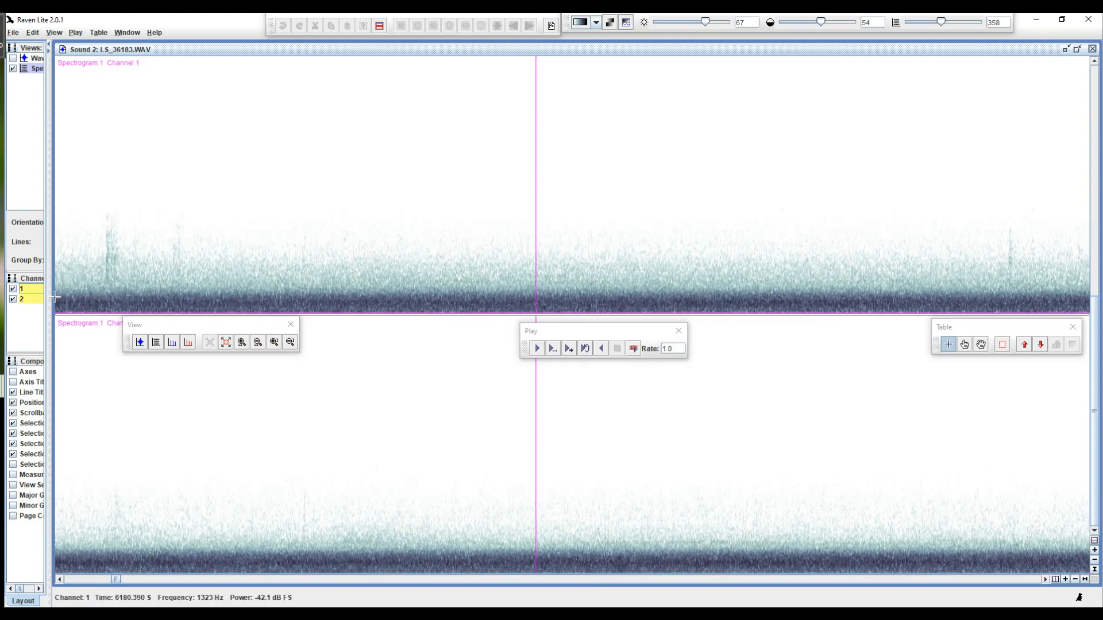
# - Move channel 2 back above channel 1 and select both channels again
pyautogui.moveTo(30, 290); pyautogui.dragTo(32, 304)
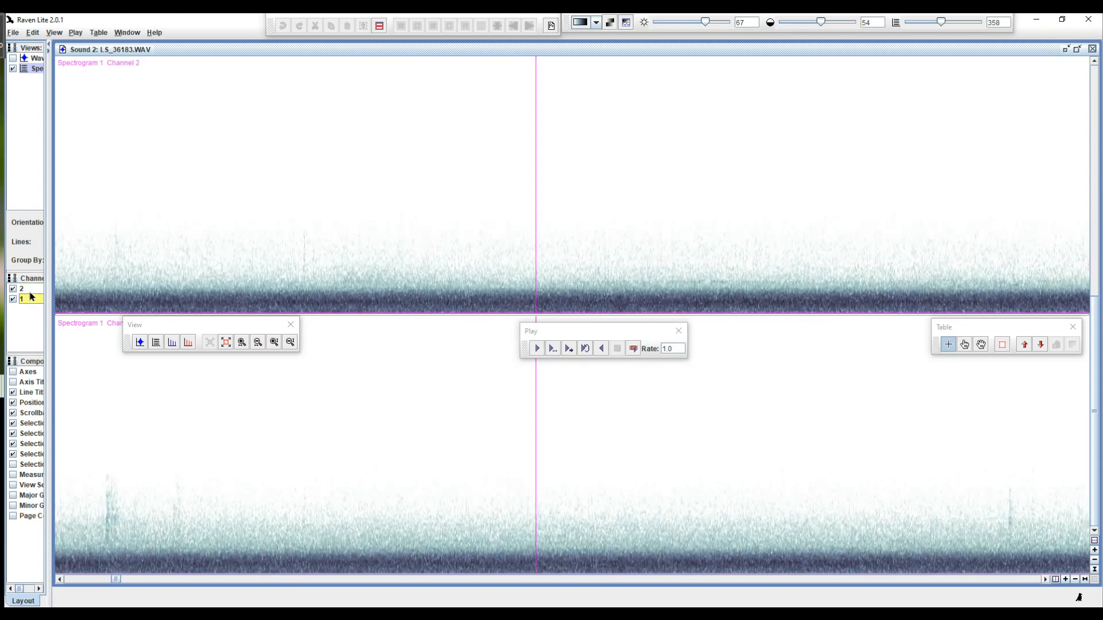
pyautogui.keyDown('ctrl'); pyautogui.click(29, 289); pyautogui.keyUp('ctrl')
pyautogui.moveTo(115, 581)
pyautogui.mouseDown()
pyautogui.moveTo(126, 581)
pyautogui.moveTo(112, 590)
pyautogui.mouseUp()
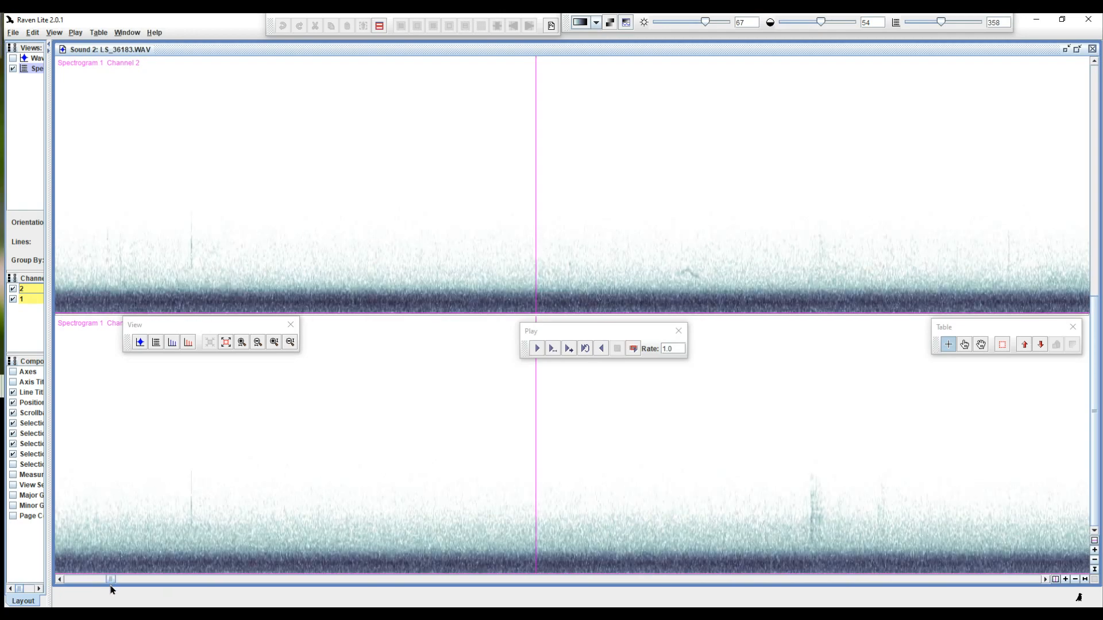
# - Draw a narrow selection above the low-frequency noise and extend its end along the page to about 6240 s
pyautogui.moveTo(390, 124); pyautogui.dragTo(389, 254)
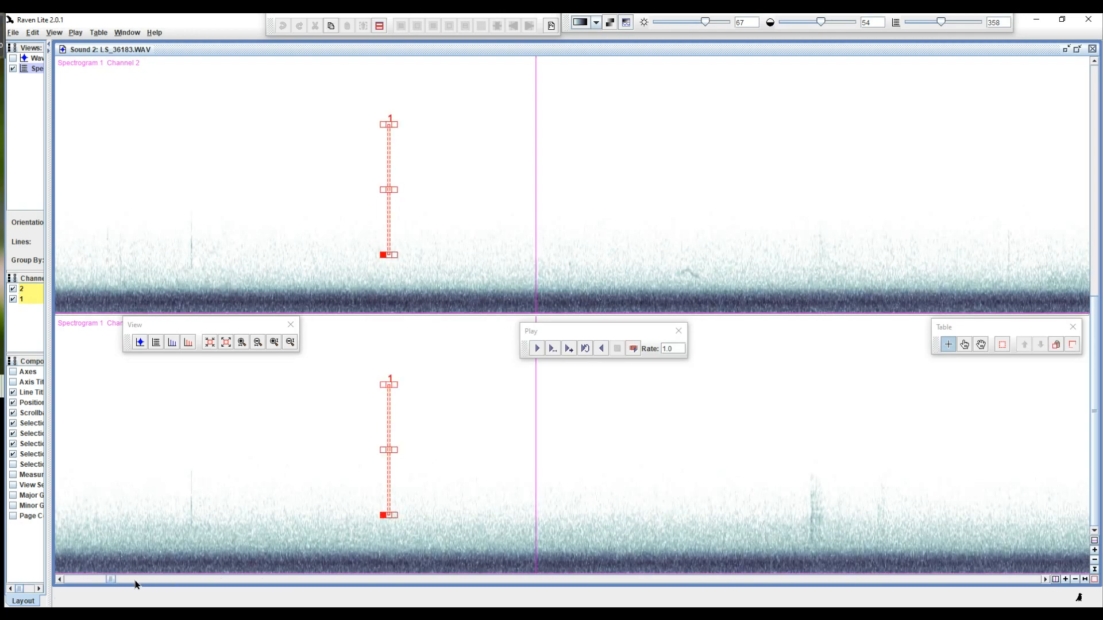
pyautogui.moveTo(111, 583); pyautogui.dragTo(407, 206)
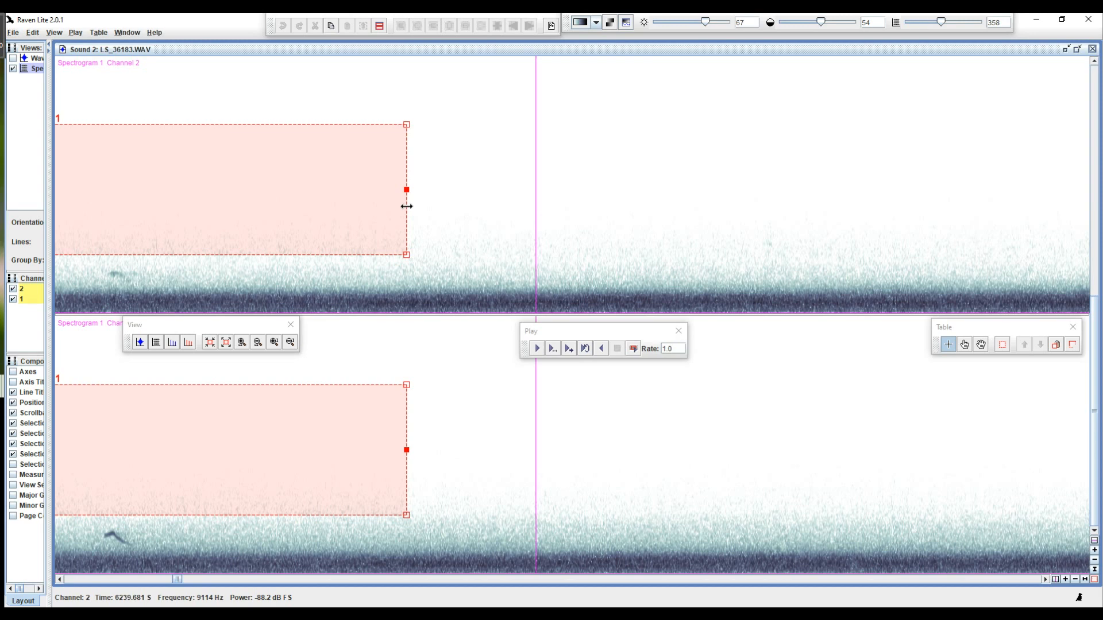
# - Begin saving the selection as a clip, reusing the 180831_01_32 clip's name with the location changed to JARDIN
pyautogui.hotkey('ctrl', 'shift', 's')
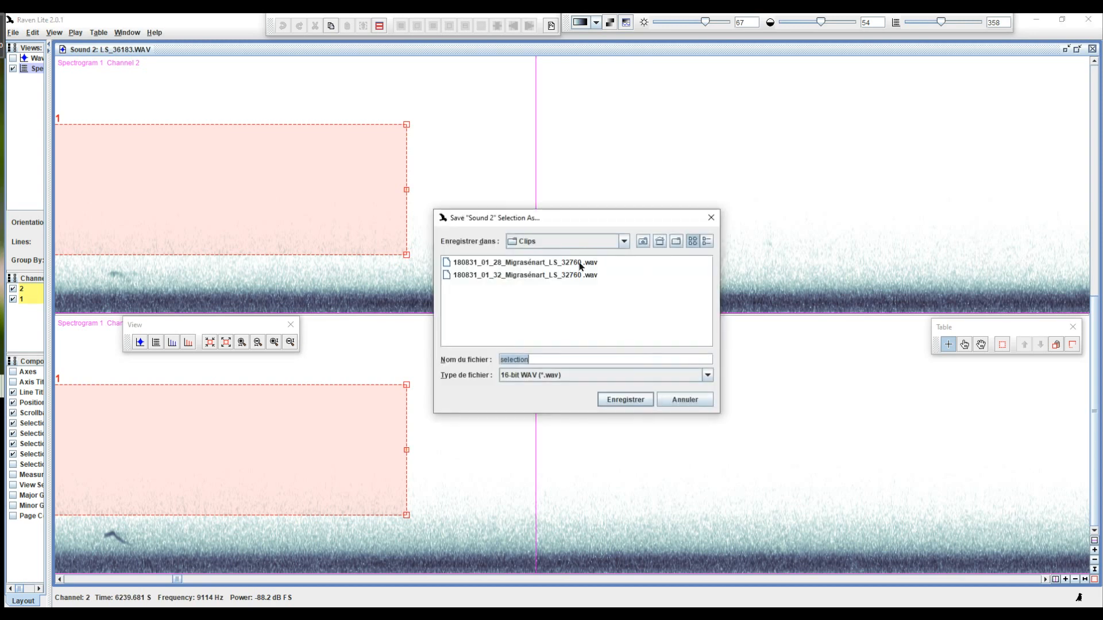
pyautogui.click(536, 277)
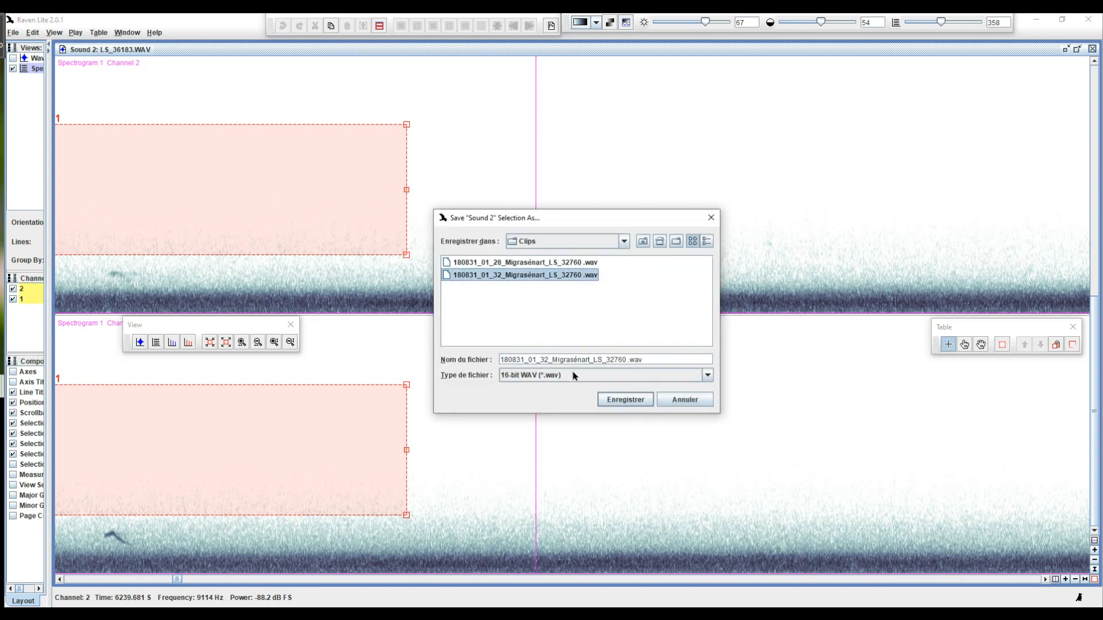
pyautogui.click(591, 359)
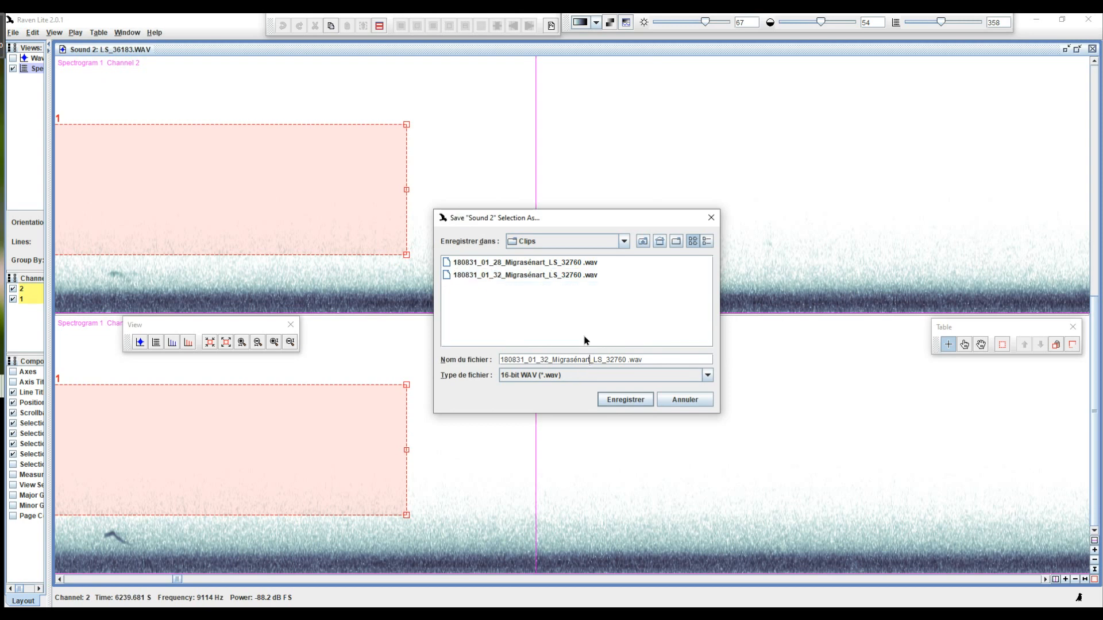
pyautogui.press('BackSpace')
pyautogui.press('BackSpace')
pyautogui.press('BackSpace')
pyautogui.press('BackSpace')
pyautogui.press('BackSpace')
pyautogui.press('BackSpace')
pyautogui.write('JARDIN')
# - Change the time in the clip's file name to 23_44 and save it as a 16-bit WAV in the Clips folder
pyautogui.click(534, 360)
pyautogui.press('BackSpace')
pyautogui.press('Delete')
pyautogui.write('23')
pyautogui.press('Right')
pyautogui.press('Right')
pyautogui.press('Delete')
pyautogui.press('BackSpace')
pyautogui.write('44')
pyautogui.click(636, 401)
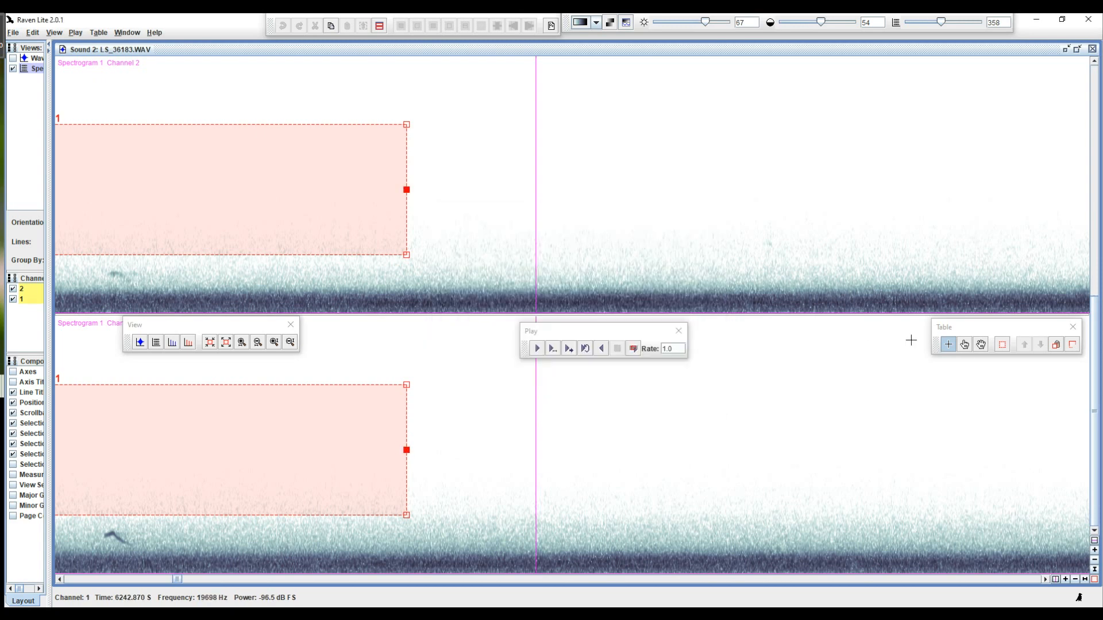
# - Clear the active selection and close the LS_36183.WAV sound window
pyautogui.click(1072, 344)
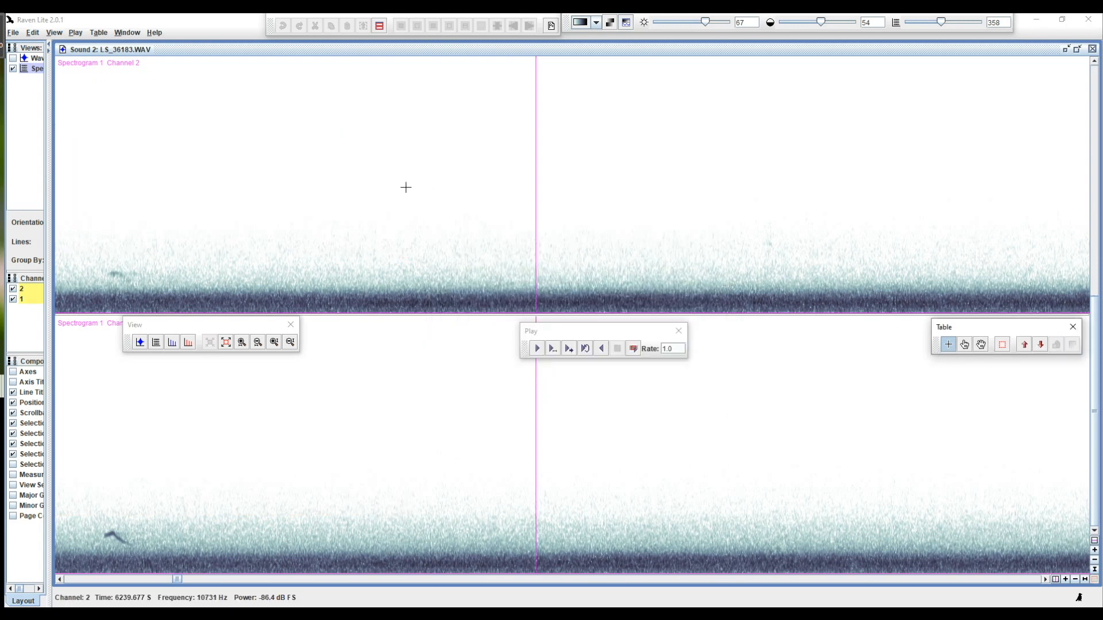
pyautogui.moveTo(179, 580); pyautogui.dragTo(117, 590)
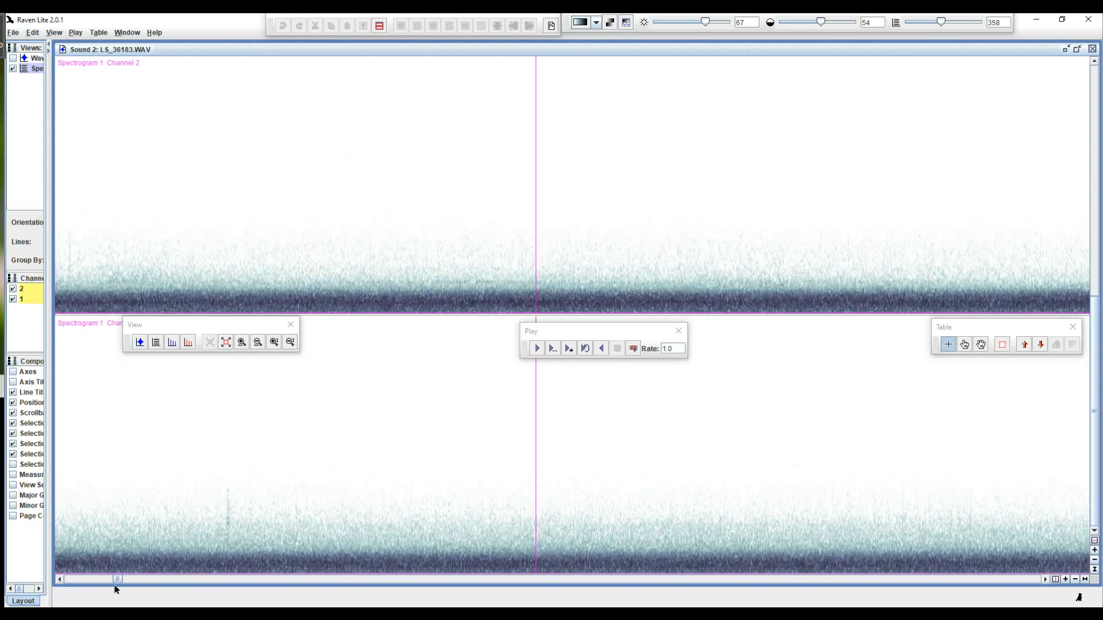
pyautogui.click(1092, 50)
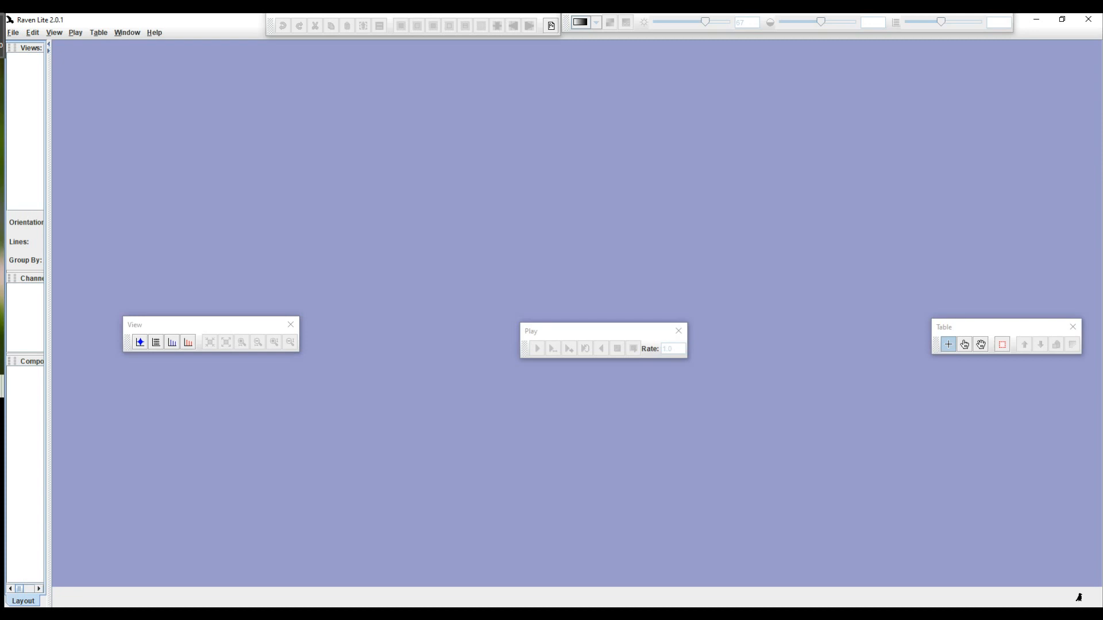
# - Open LS_36183.WAV again from its folder with the STEREO window preset and 15-minute paging
pyautogui.moveTo(2, 193); pyautogui.dragTo(573, 239)
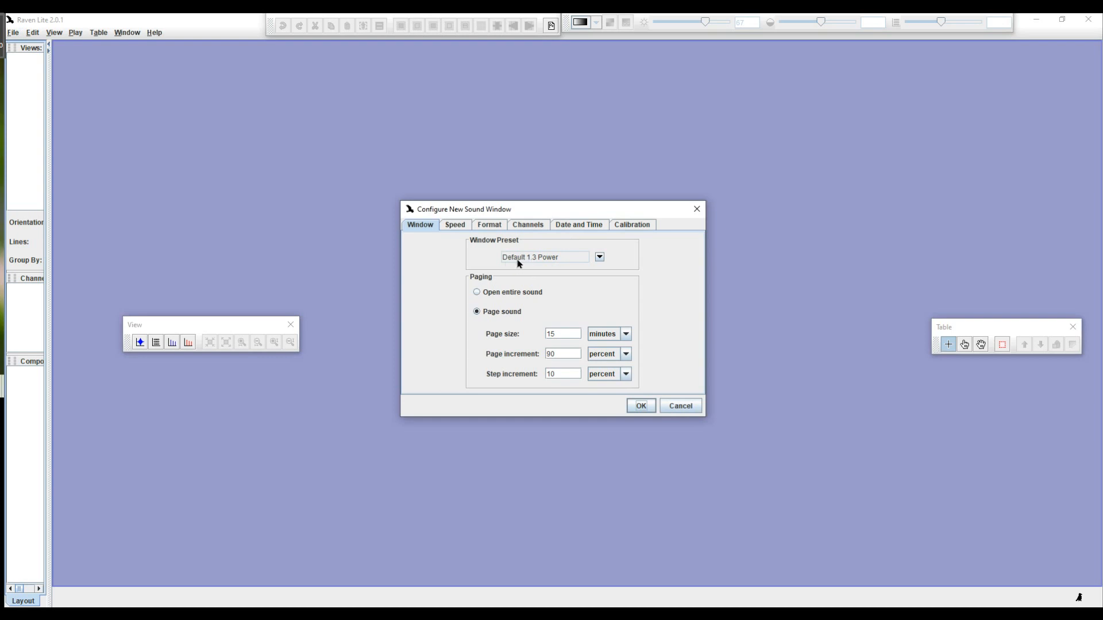
pyautogui.click(600, 259)
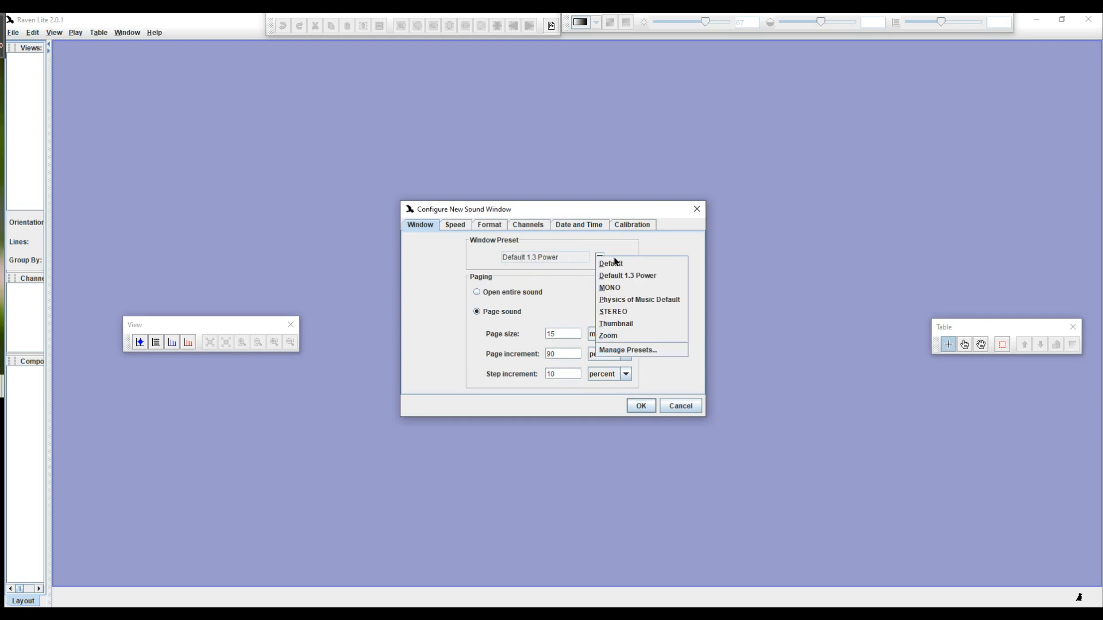
pyautogui.click(621, 317)
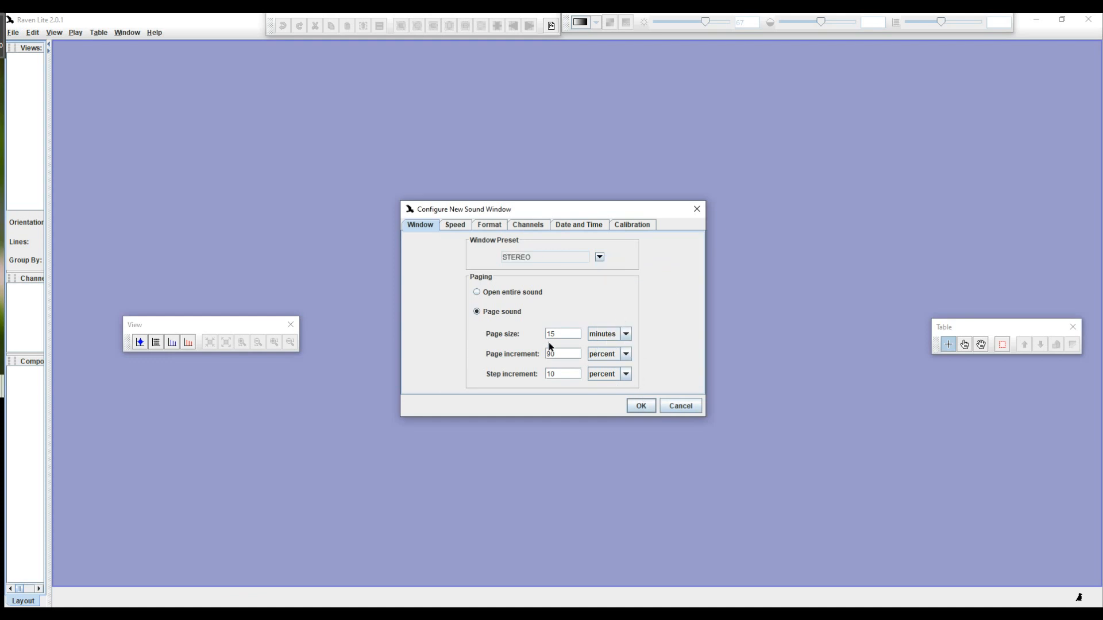
pyautogui.click(639, 406)
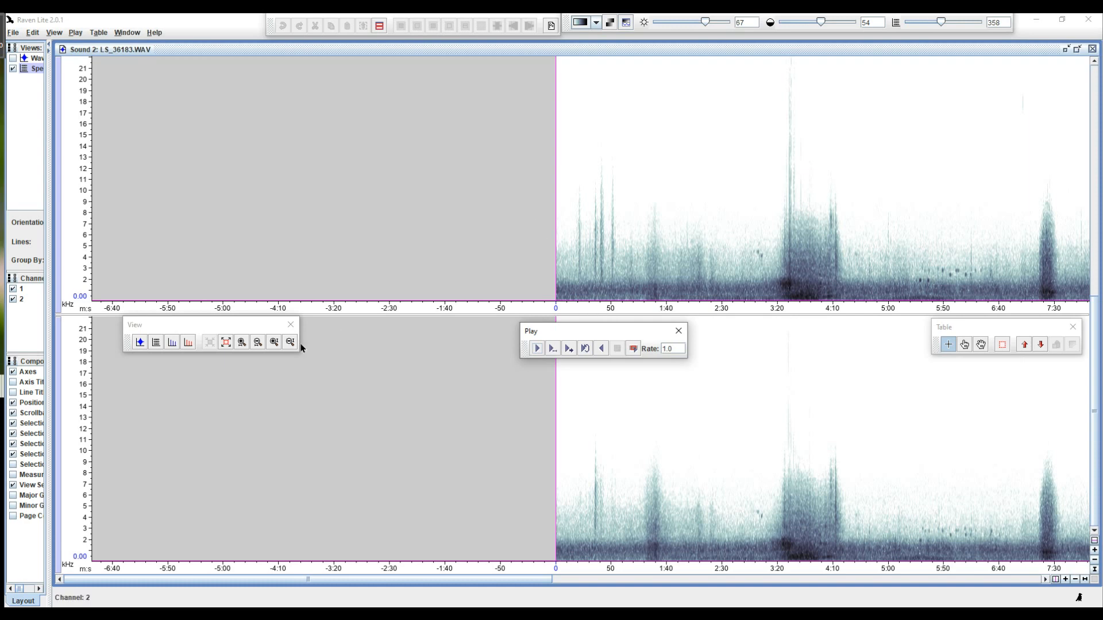
# - Zoom in the time axis of both spectrograms until about 7 seconds are shown
pyautogui.click(242, 343)
pyautogui.click(242, 342)
pyautogui.click(242, 343)
pyautogui.click(242, 343)
pyautogui.click(242, 343)
pyautogui.click(242, 342)
pyautogui.click(242, 342)
pyautogui.click(242, 342)
pyautogui.click(242, 342)
pyautogui.click(242, 342)
pyautogui.click(242, 342)
pyautogui.click(242, 343)
pyautogui.click(242, 342)
pyautogui.click(242, 343)
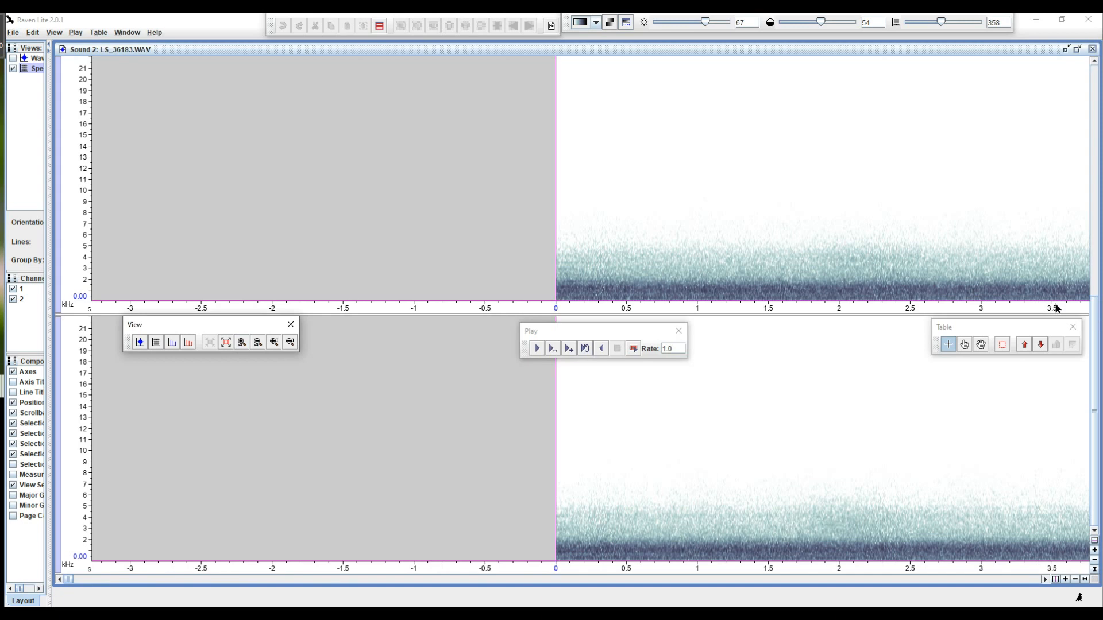
pyautogui.click(242, 342)
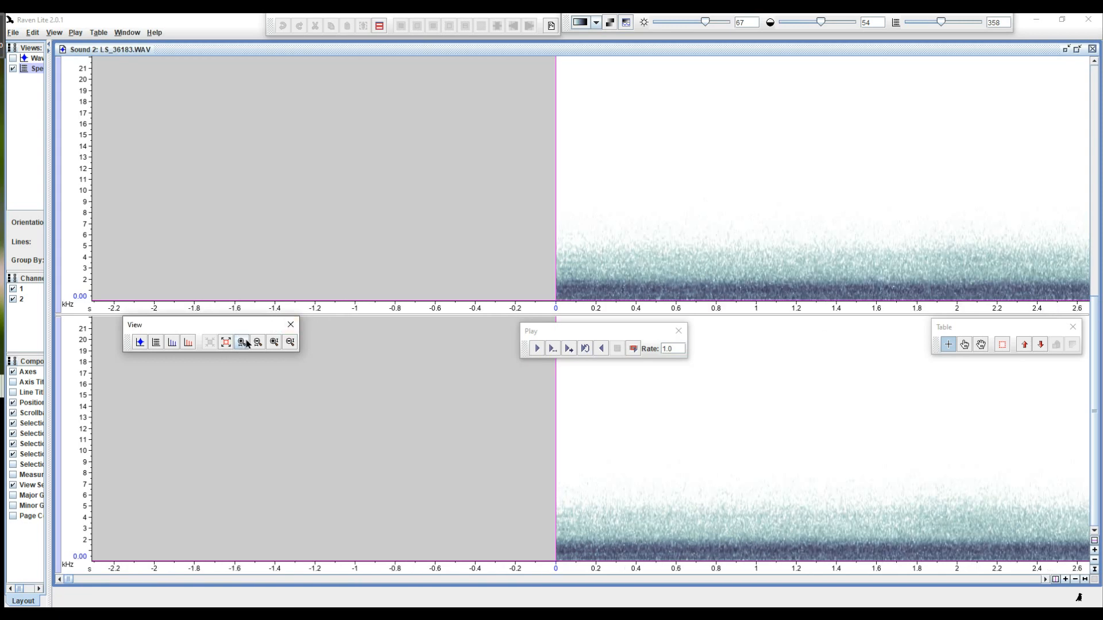
pyautogui.click(257, 342)
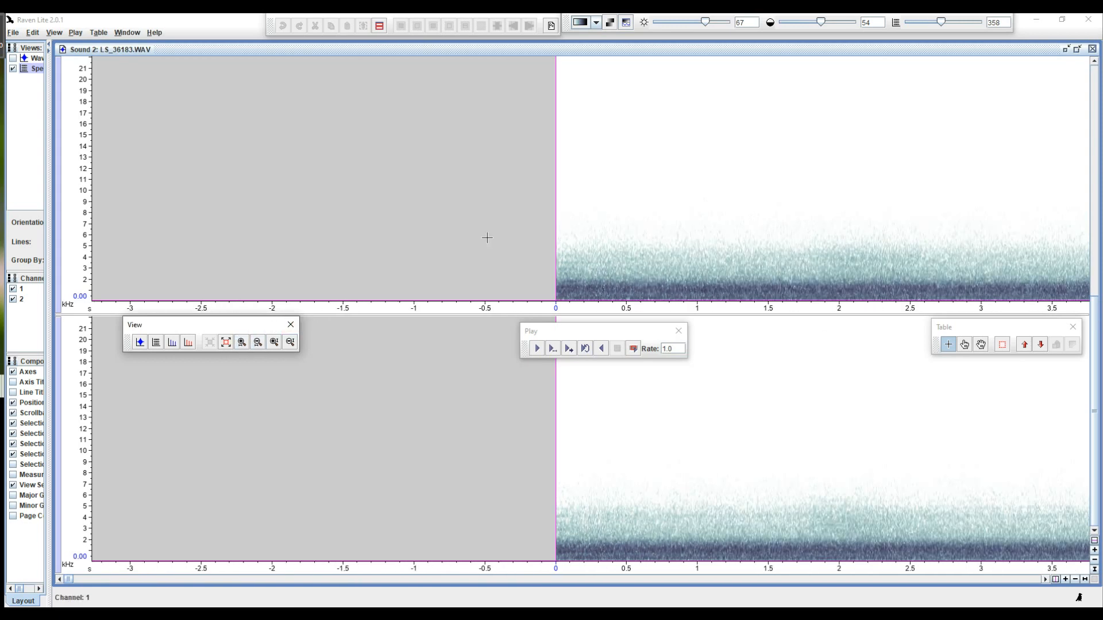